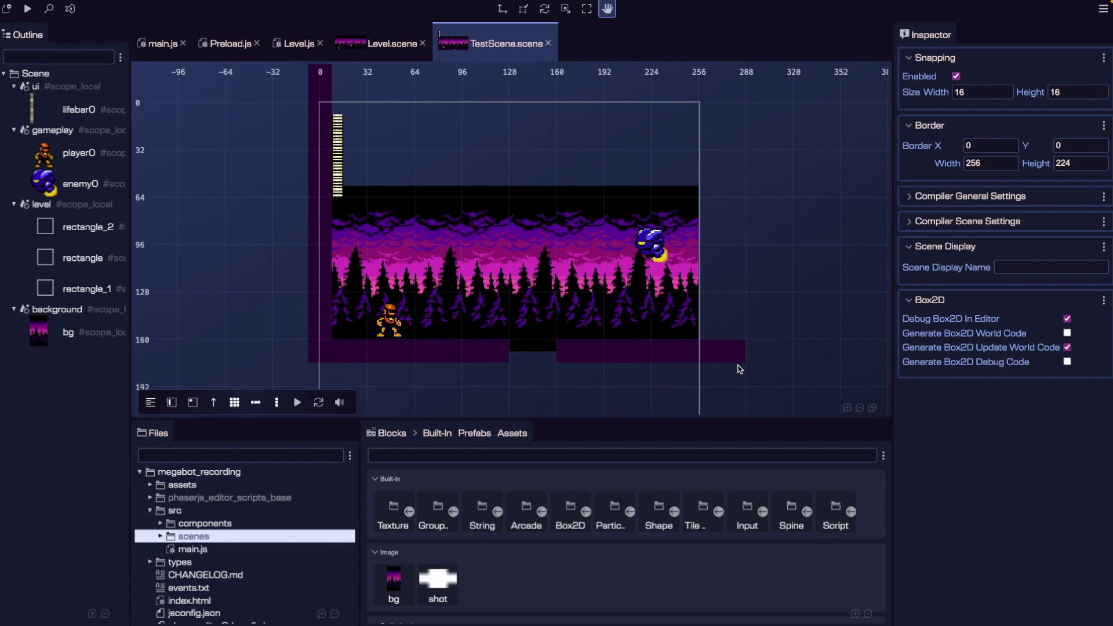
Preview the game, then review the lifebar0 sprite's texture settings in the Inspector
key("F12")
left_click(100, 112)
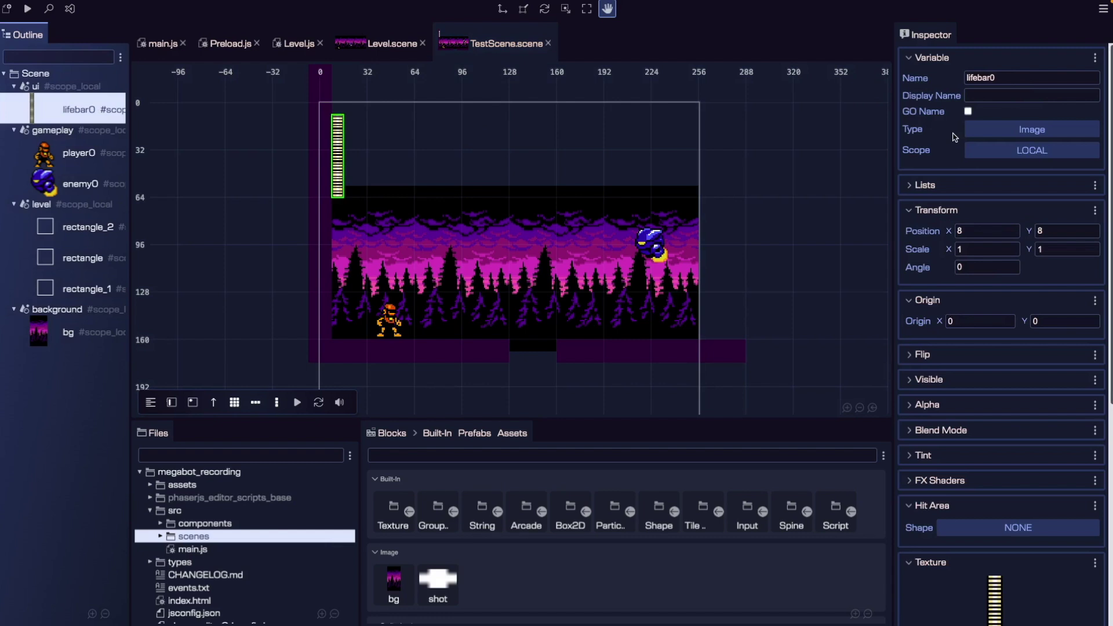
scroll(952, 242, "down", 3)
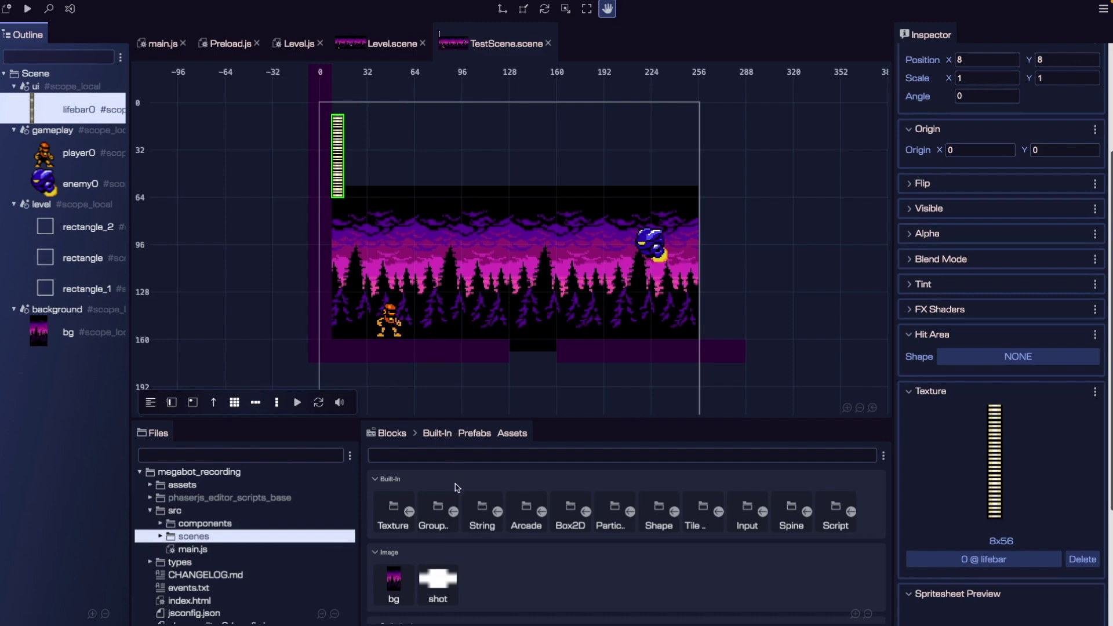
scroll(483, 509, "down", 2)
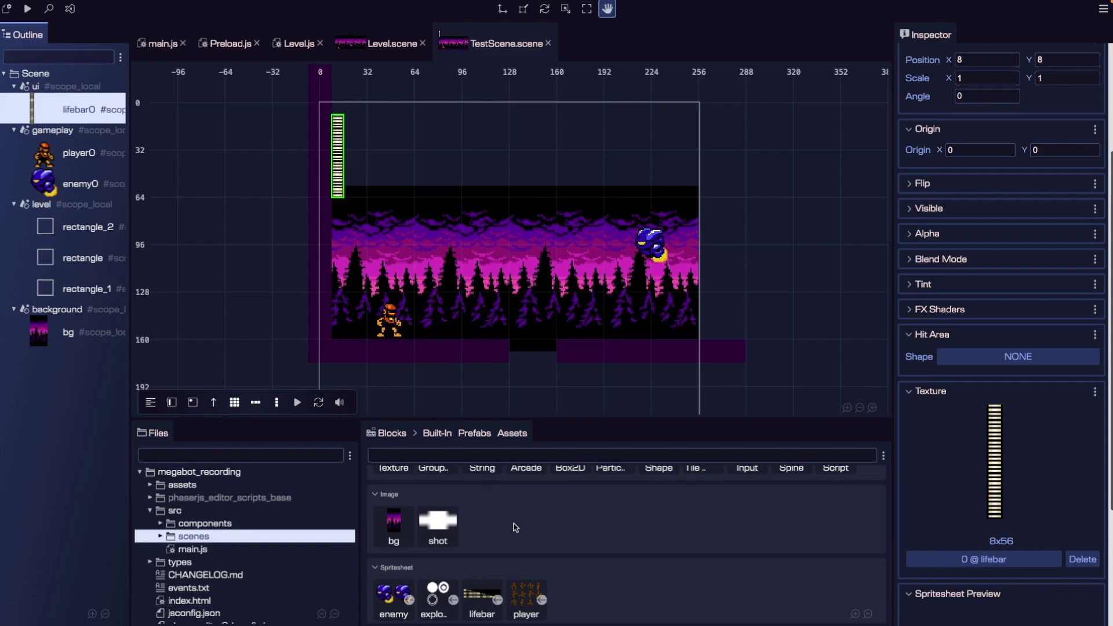
scroll(510, 522, "up", 2)
scroll(499, 511, "down", 3)
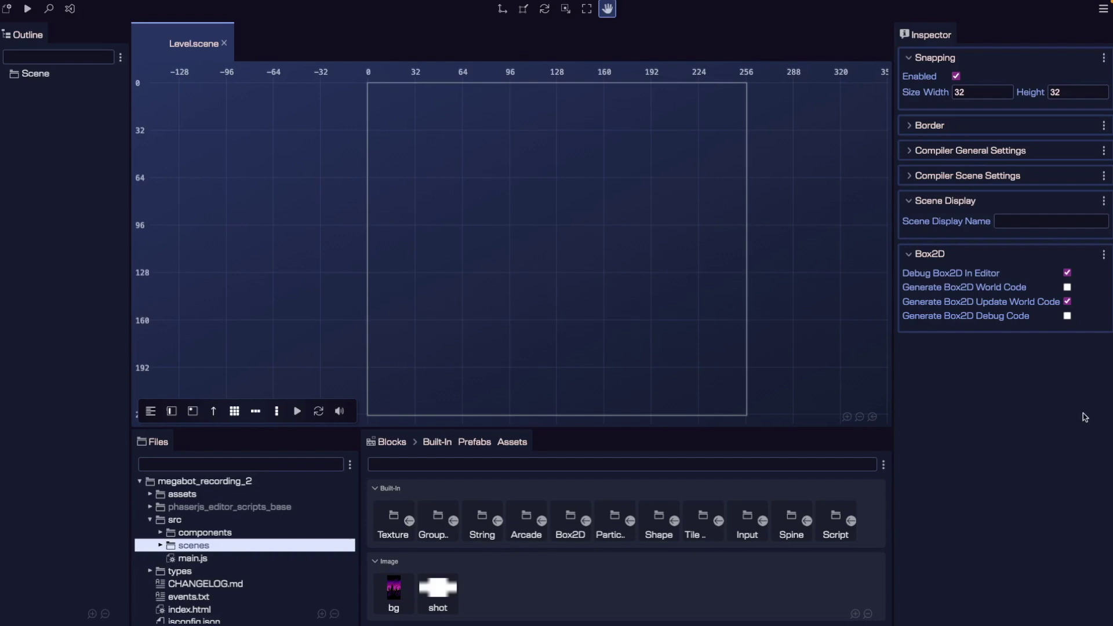
Drop the bg forest image into the empty Level scene and drag it down and right
left_click_drag(664, 429, 649, 380)
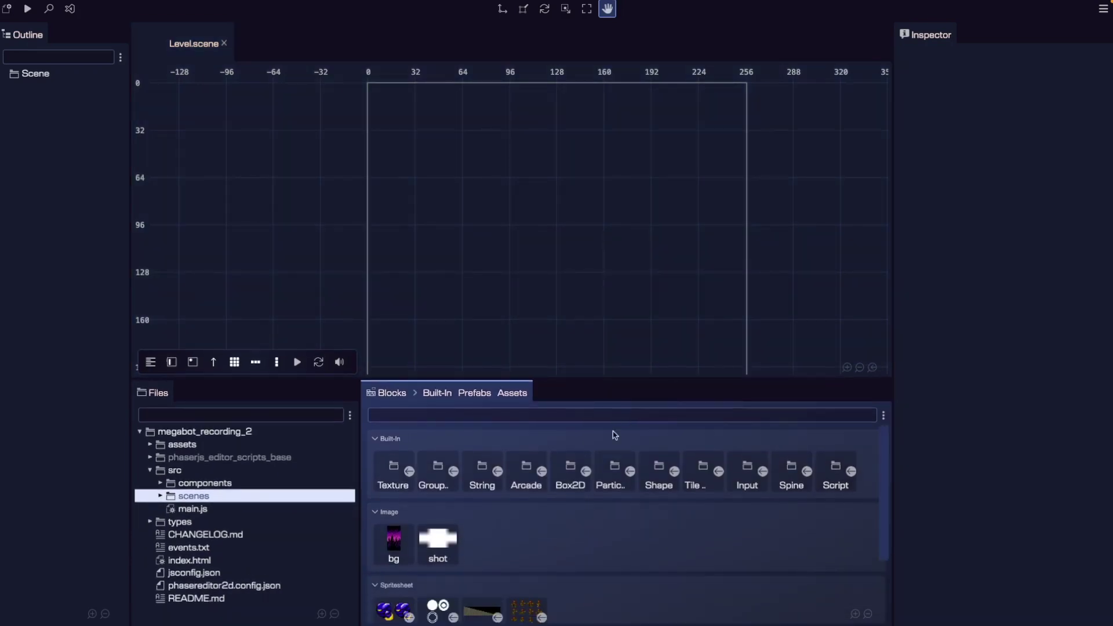
scroll(588, 475, "down", 2)
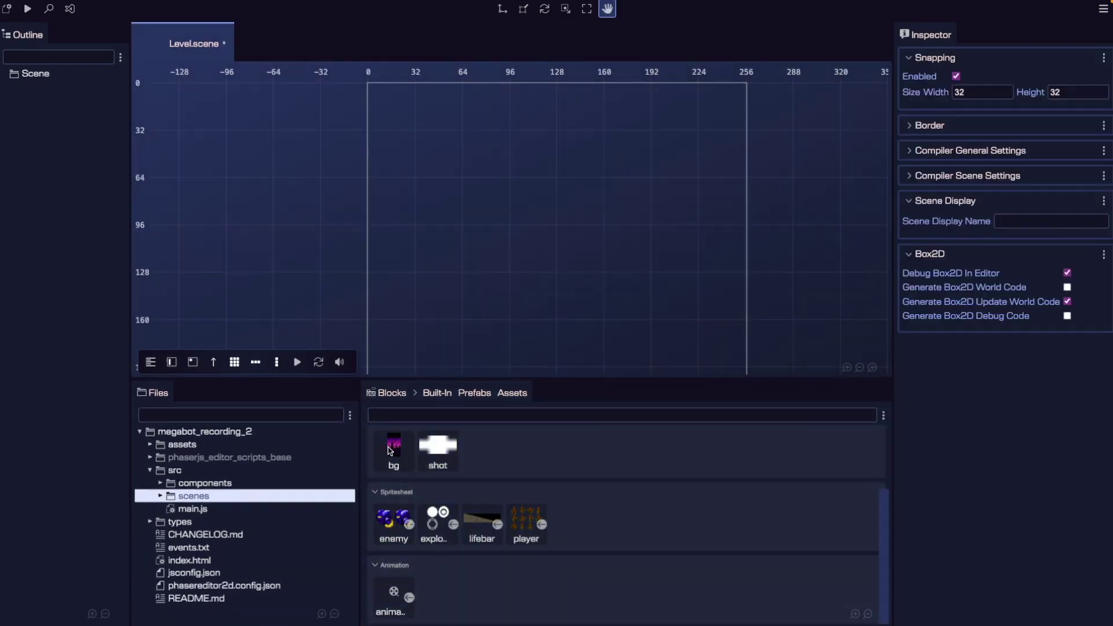
left_click_drag(390, 451, 470, 240)
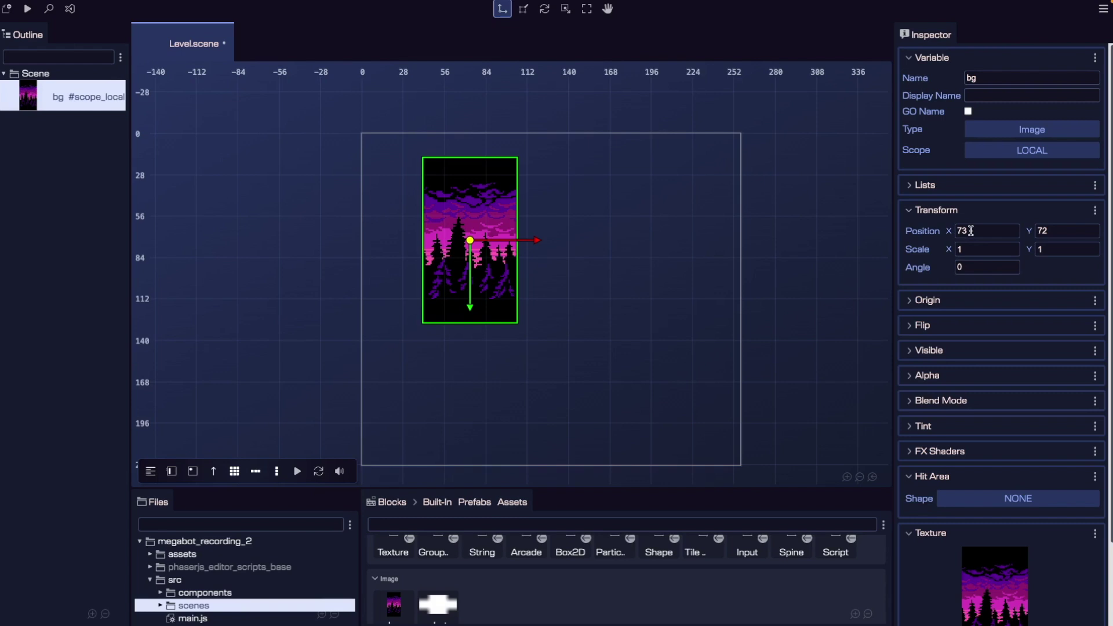
left_click_drag(470, 240, 548, 252)
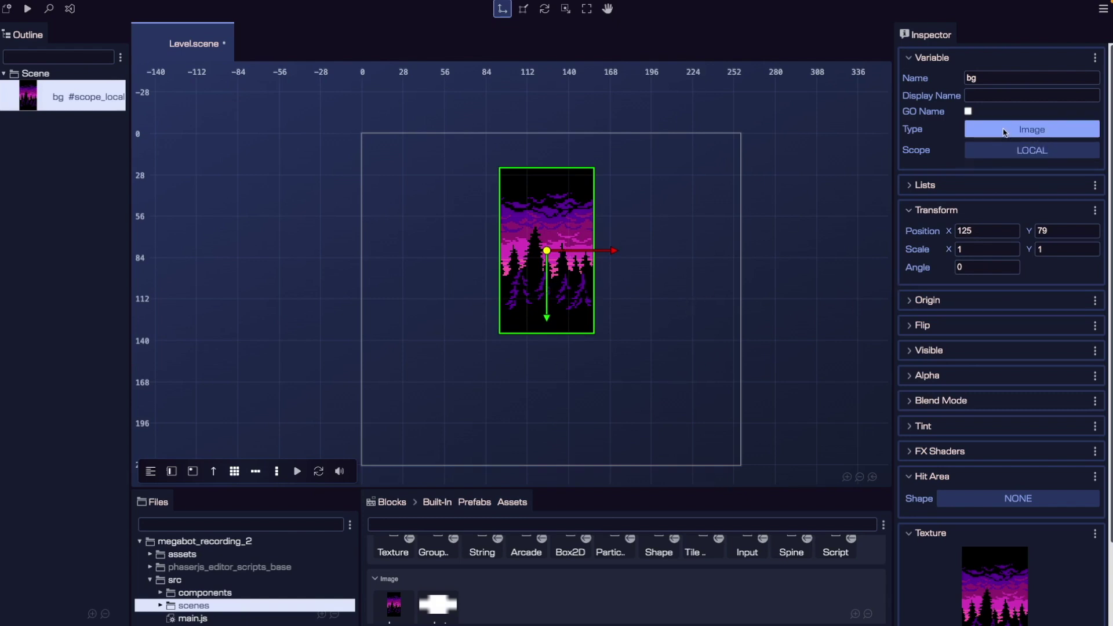
left_click_drag(543, 255, 615, 322)
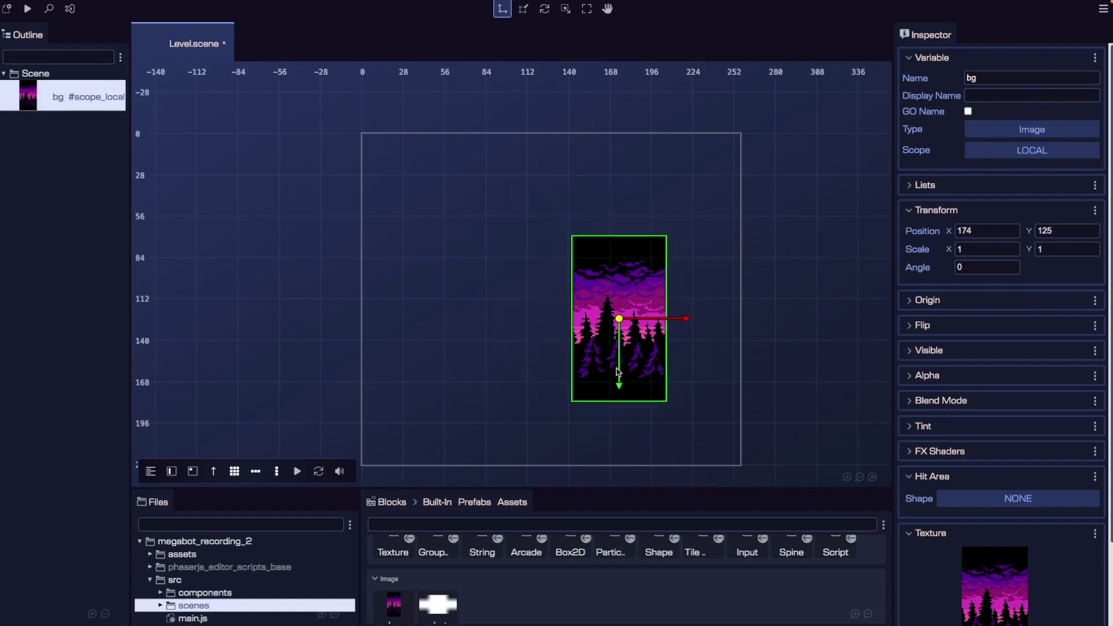
left_click_drag(642, 504, 646, 342)
left_click(422, 435)
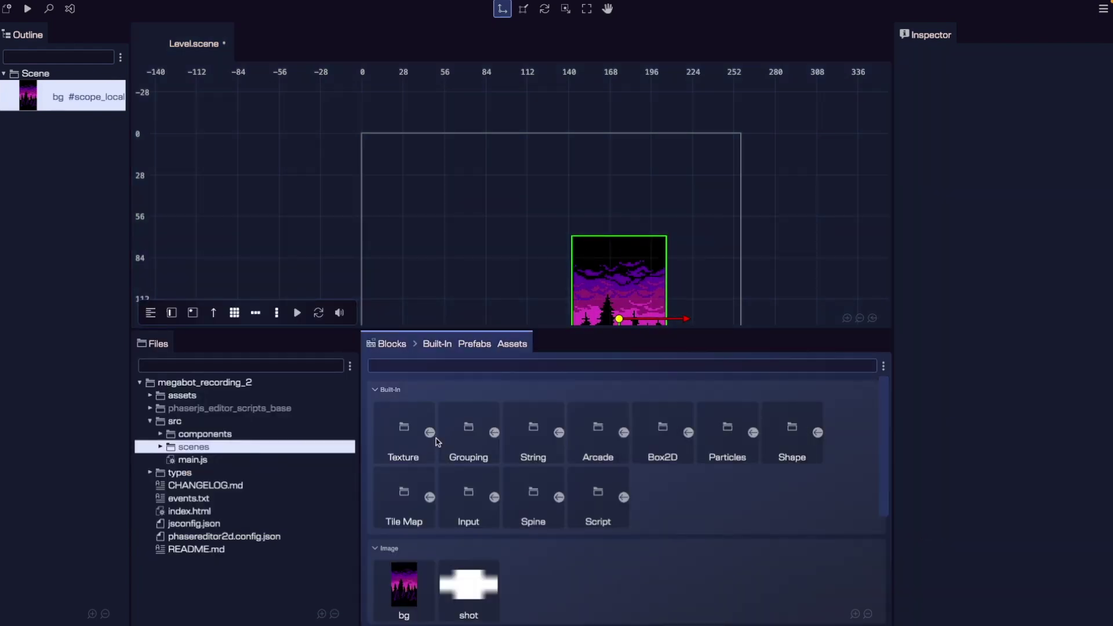
Add tilesprite_1 from Built-In > Texture and assign it the bg texture
left_click(430, 433)
left_click_drag(598, 429, 505, 240)
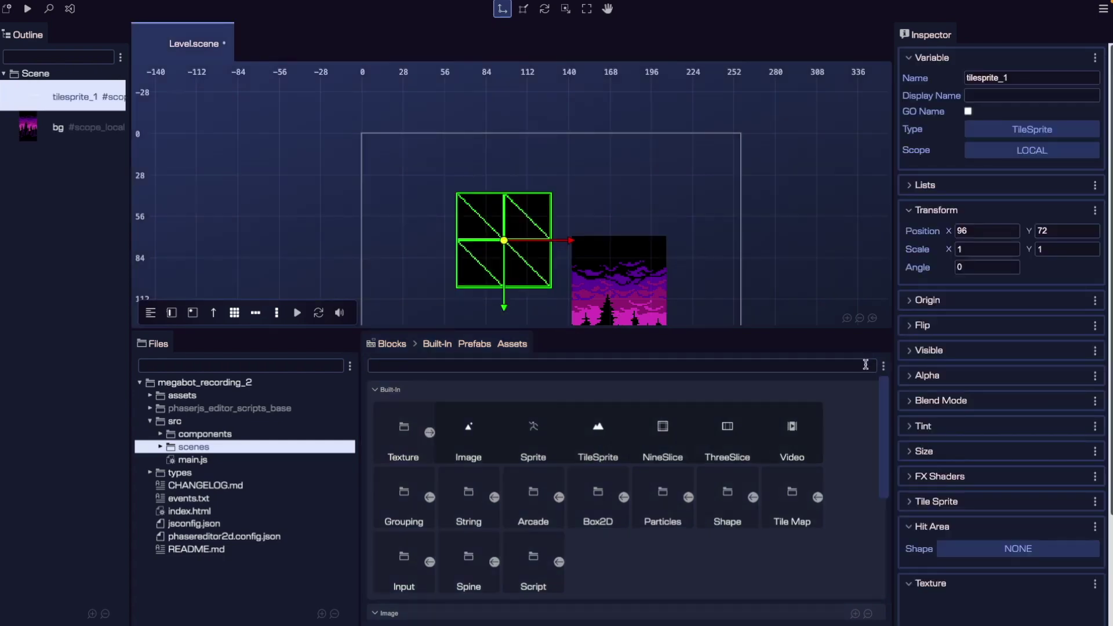
scroll(1008, 522, "down", 3)
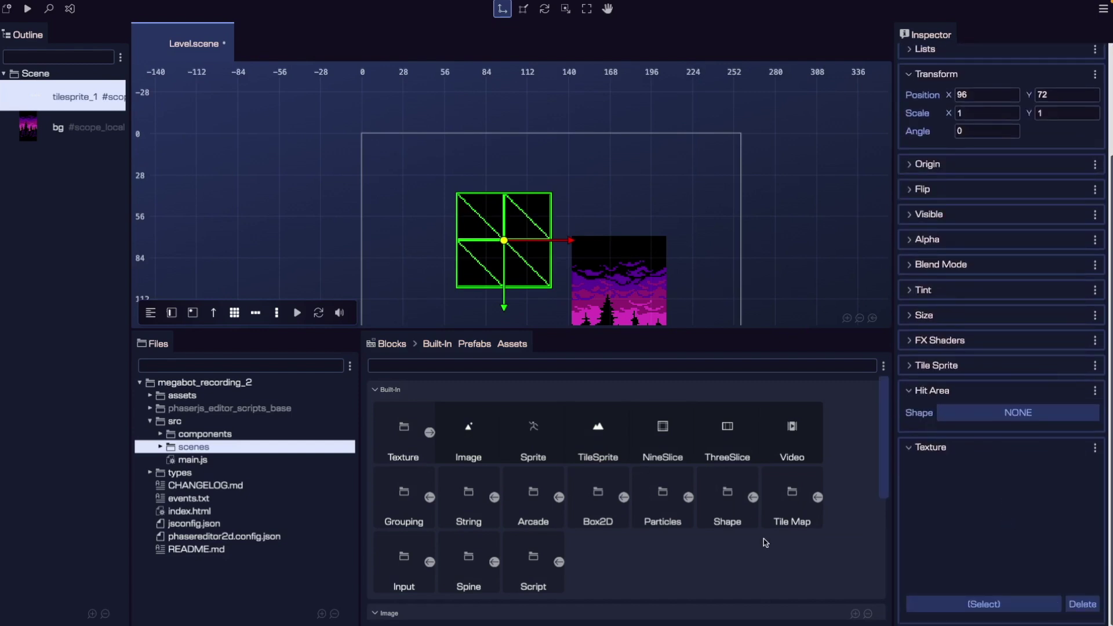
left_click(1038, 608)
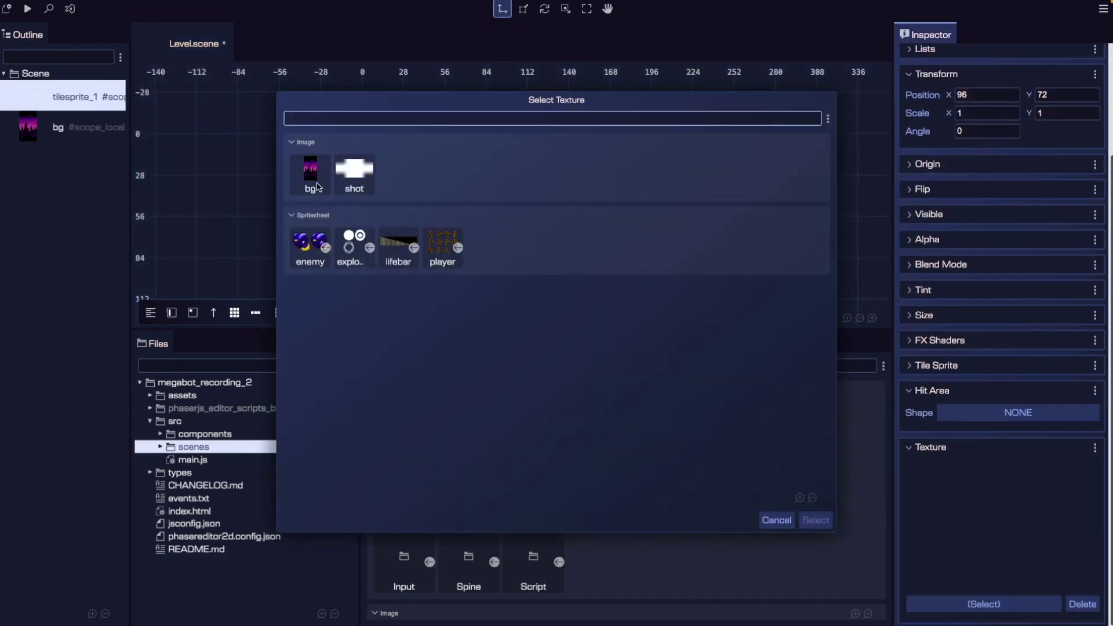
left_click(318, 179)
left_click(815, 520)
left_click(700, 268)
left_click(636, 277)
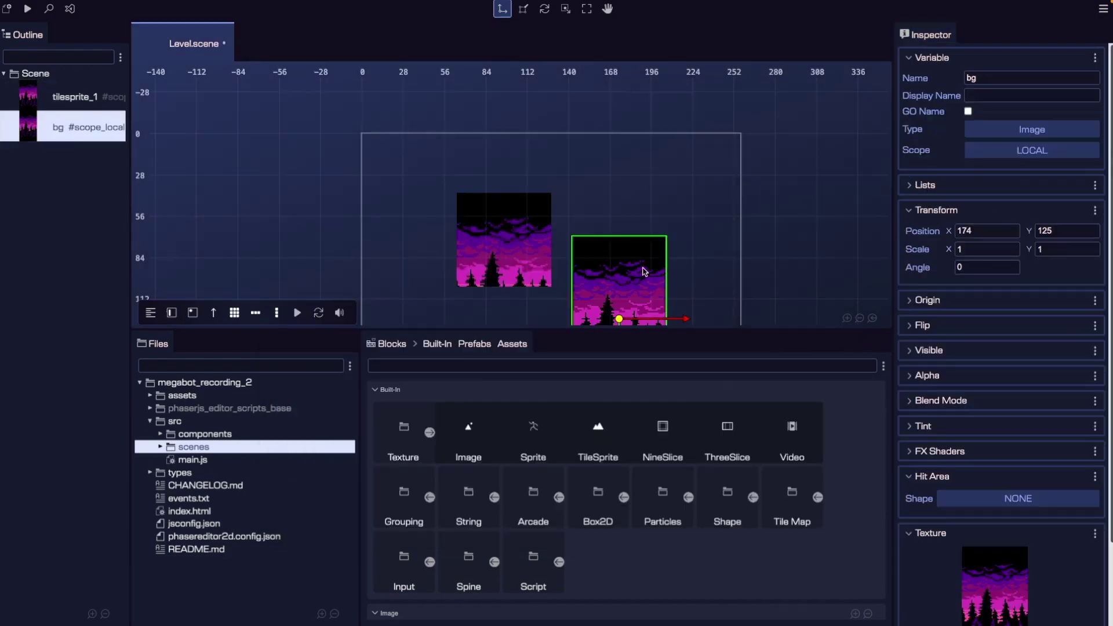
Replace bg's type with TileSprite, delete tilesprite_1, and reselect bg
left_click(1032, 127)
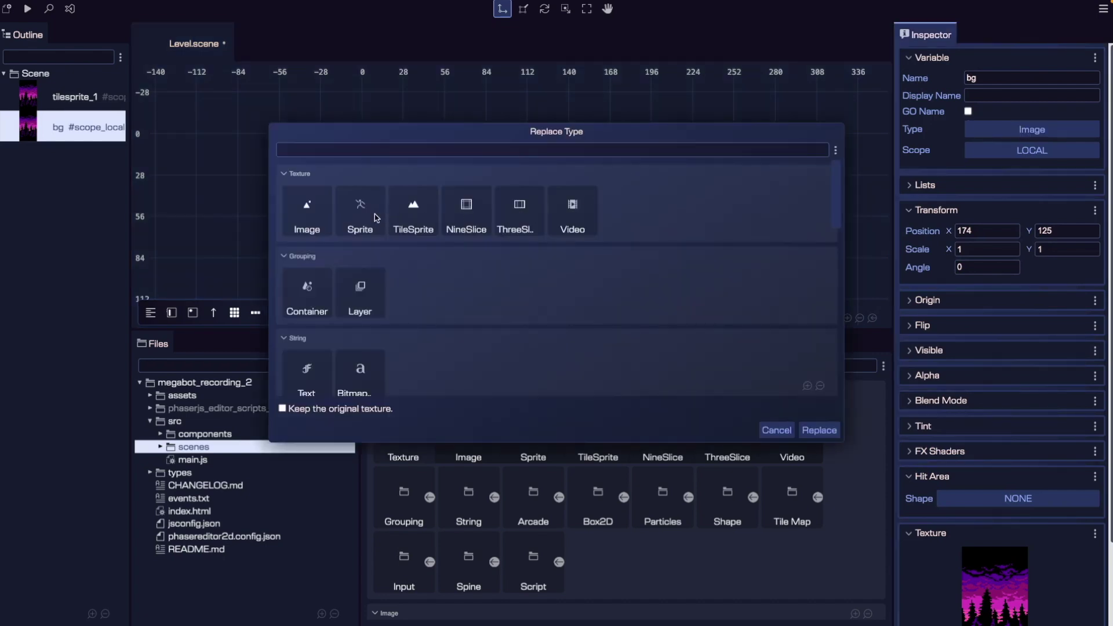
left_click(418, 210)
left_click(810, 430)
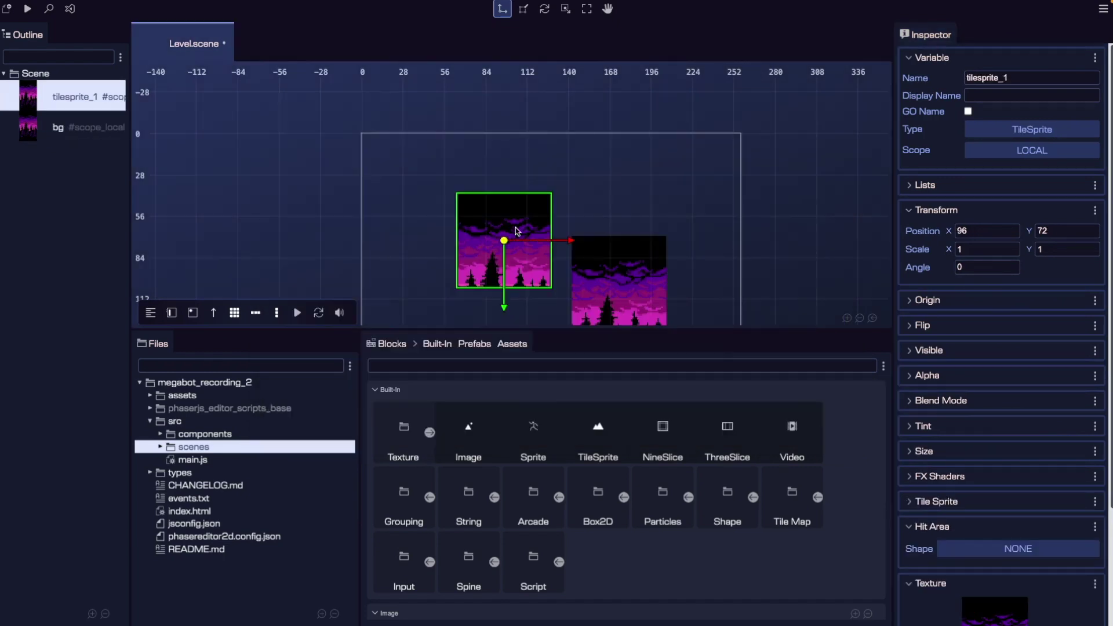
key("Delete")
left_click_drag(565, 329, 585, 482)
left_click(603, 390)
scroll(718, 350, "down", 1)
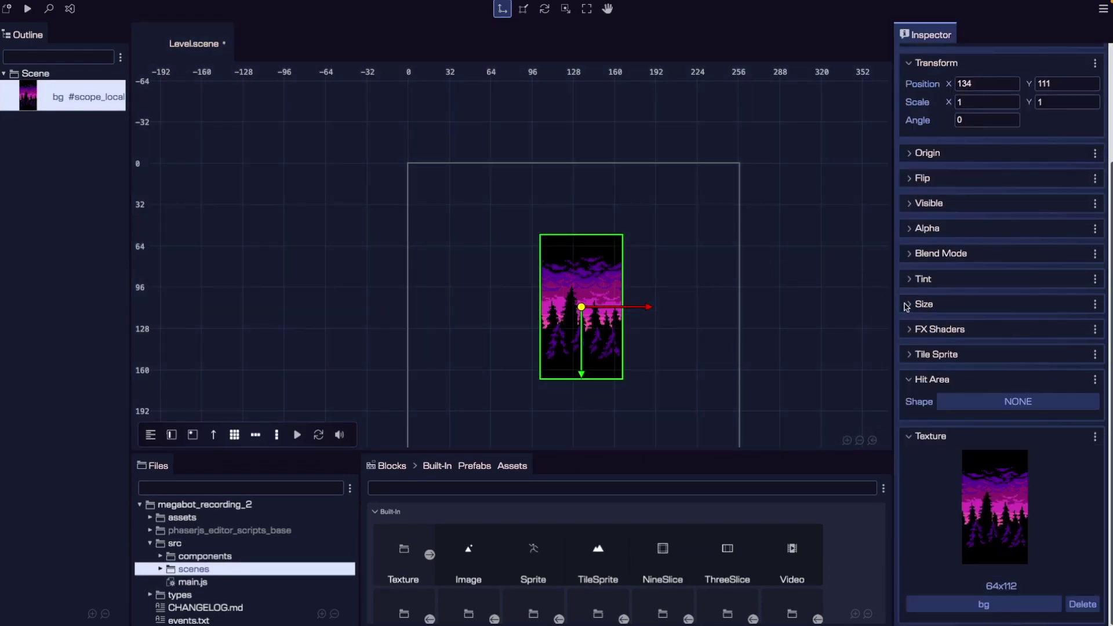
Set the bg tile sprite's width to 256
left_click(908, 307)
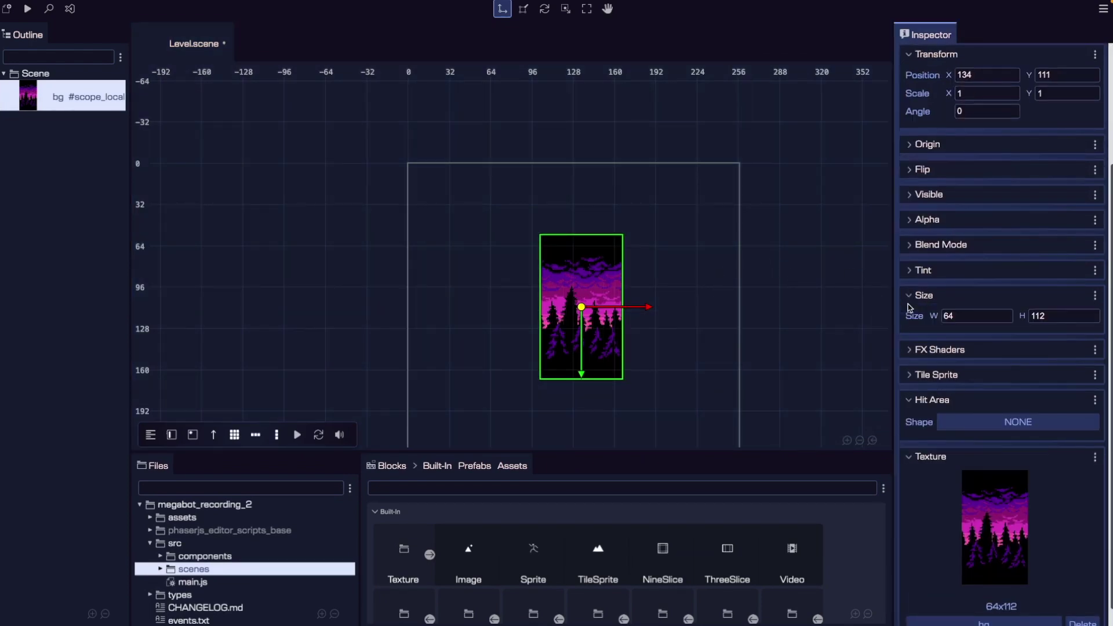
scroll(927, 261, "up", 1)
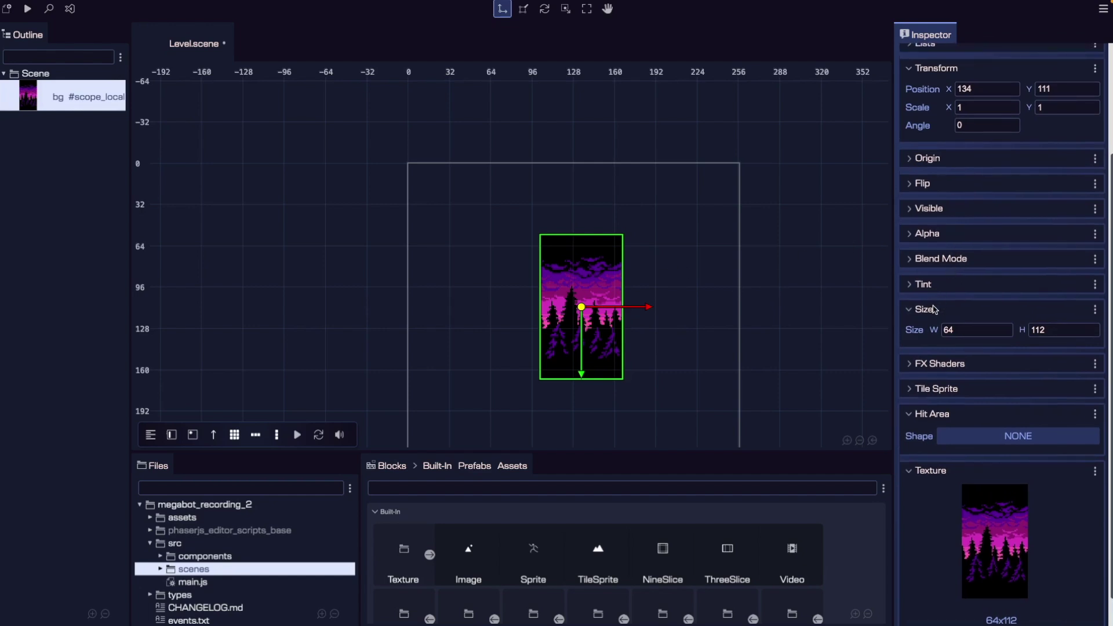
left_click(949, 328)
double_click(948, 328)
type("256")
key("Tab")
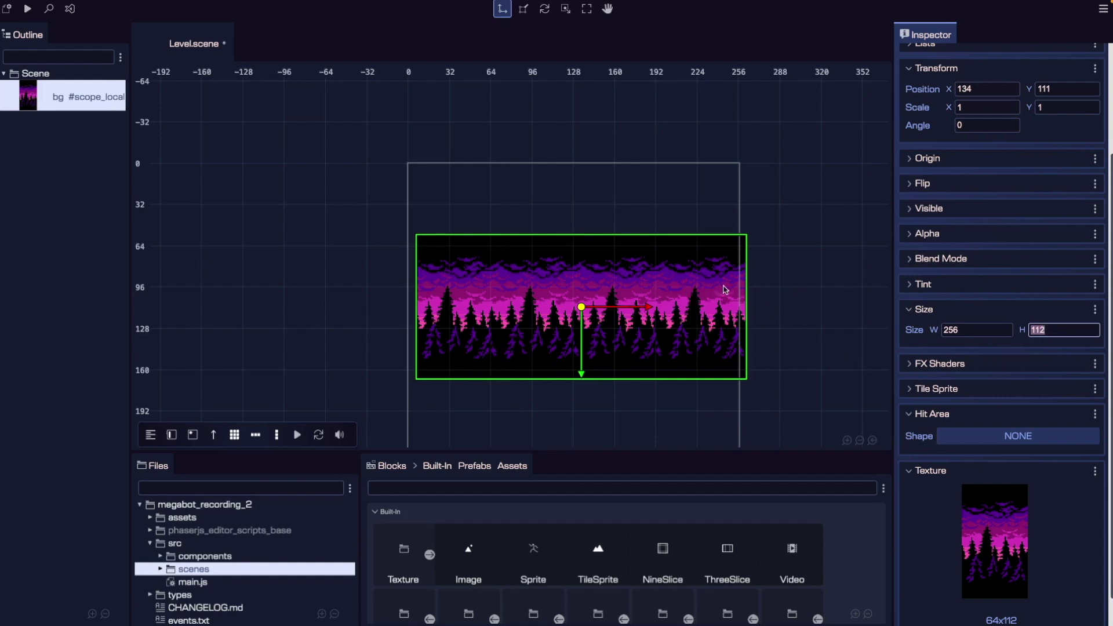
Set bg's position to x 0, y 56, then drag it toward the top of the scene
scroll(985, 277, "up", 3)
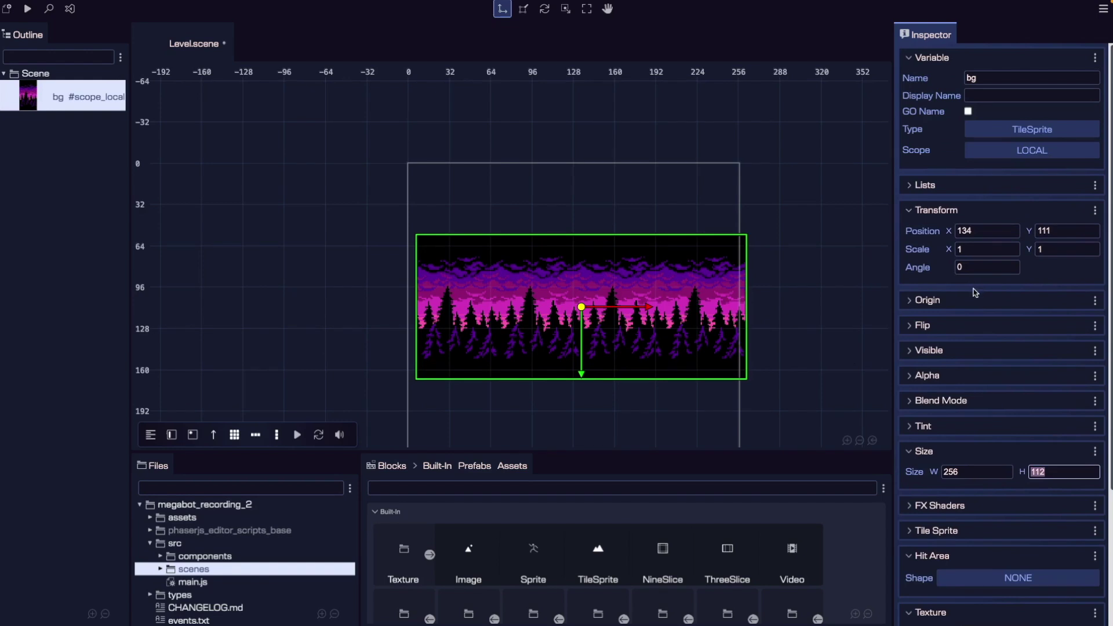
left_click(991, 231)
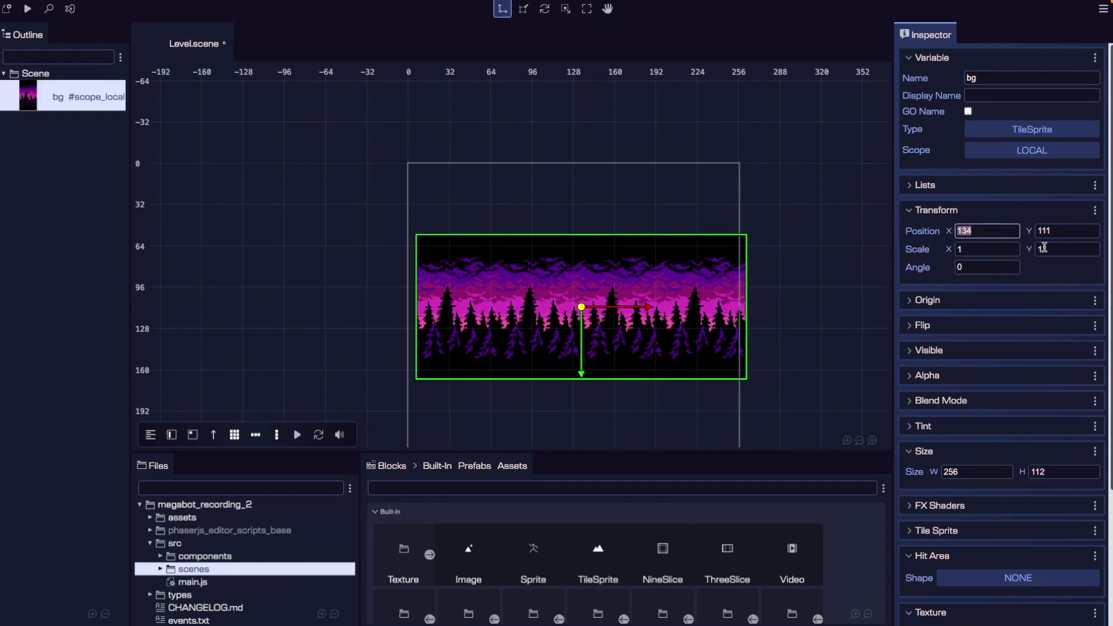
type("0")
key("Tab")
type("56")
key("Tab")
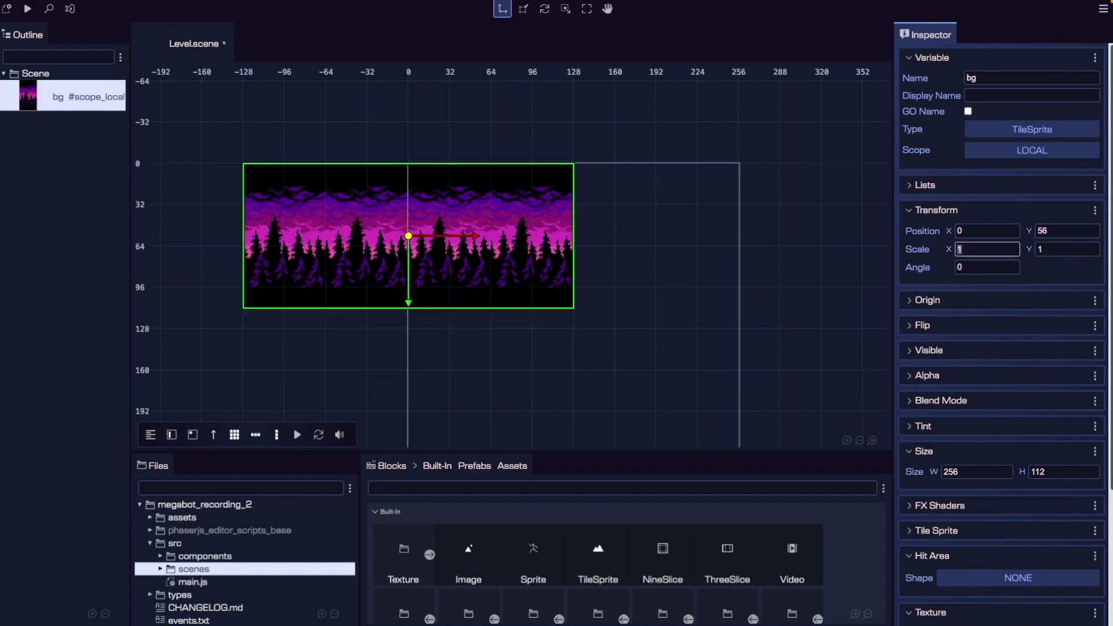
left_click(502, 305)
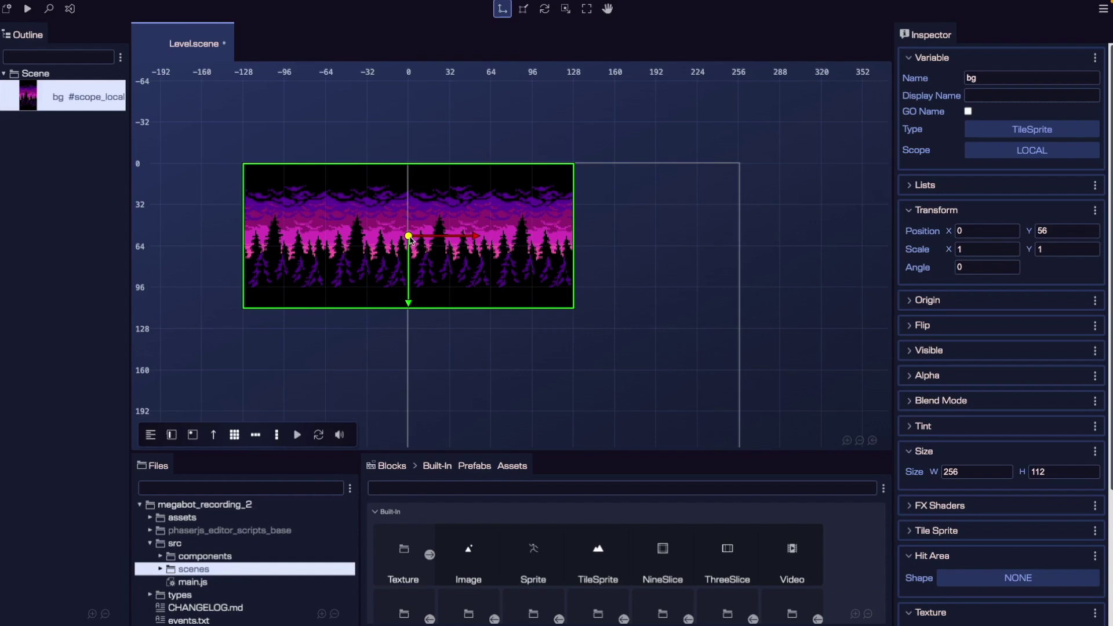
left_click_drag(408, 236, 409, 164)
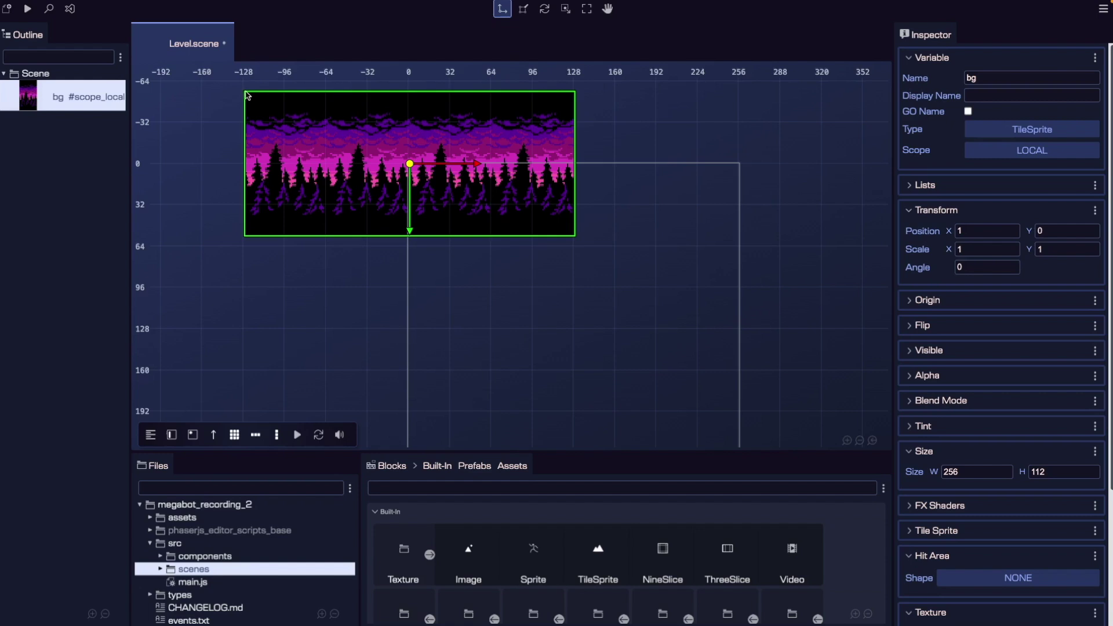
Set the bg tile sprite's origin to 0, 0
left_click(914, 303)
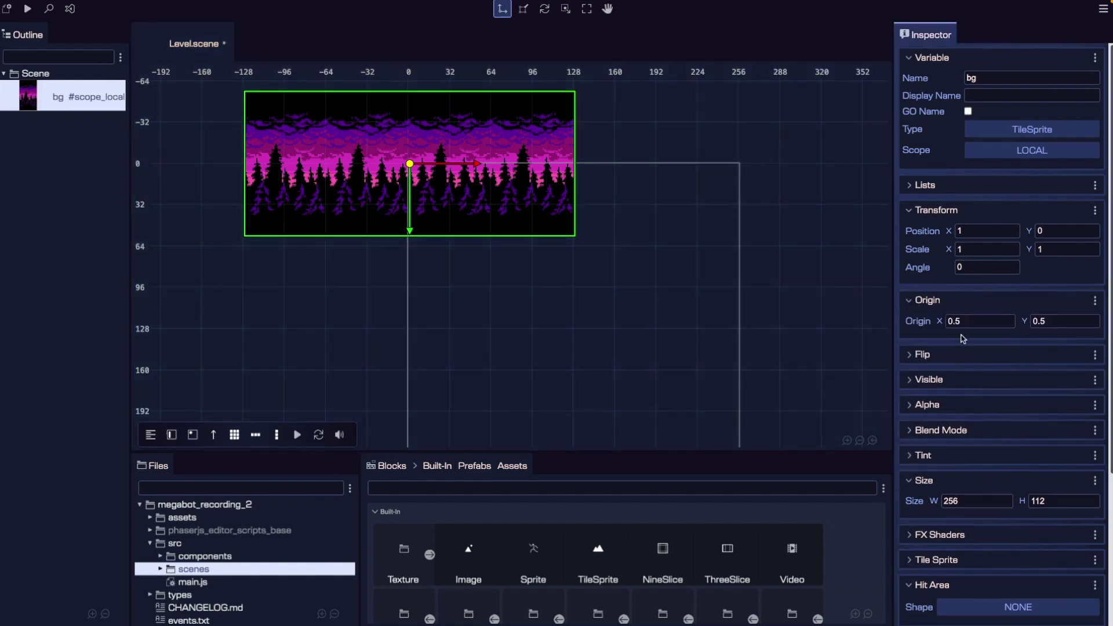
double_click(965, 321)
type("0")
key("Tab")
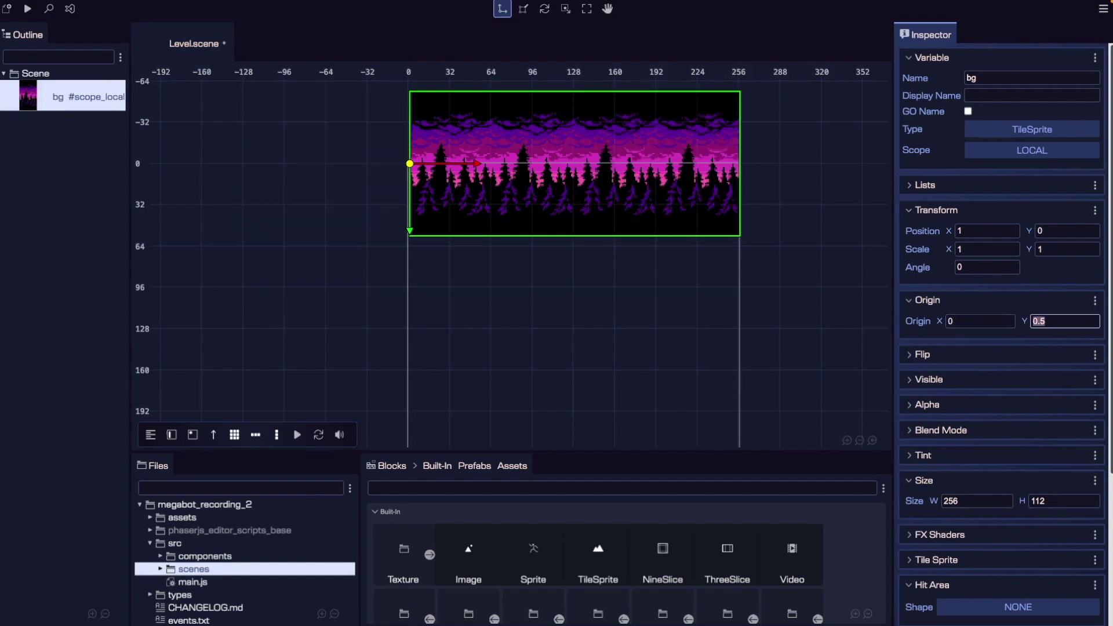
type("0")
key("Tab")
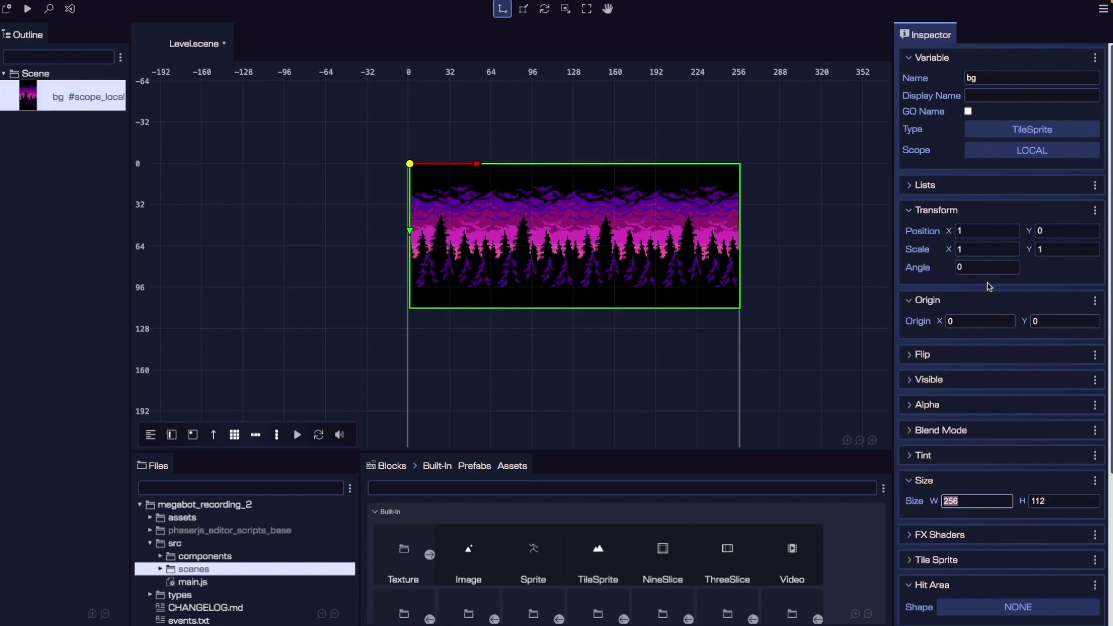
Set bg's position to x 0, y 56 and deselect it
left_click(975, 229)
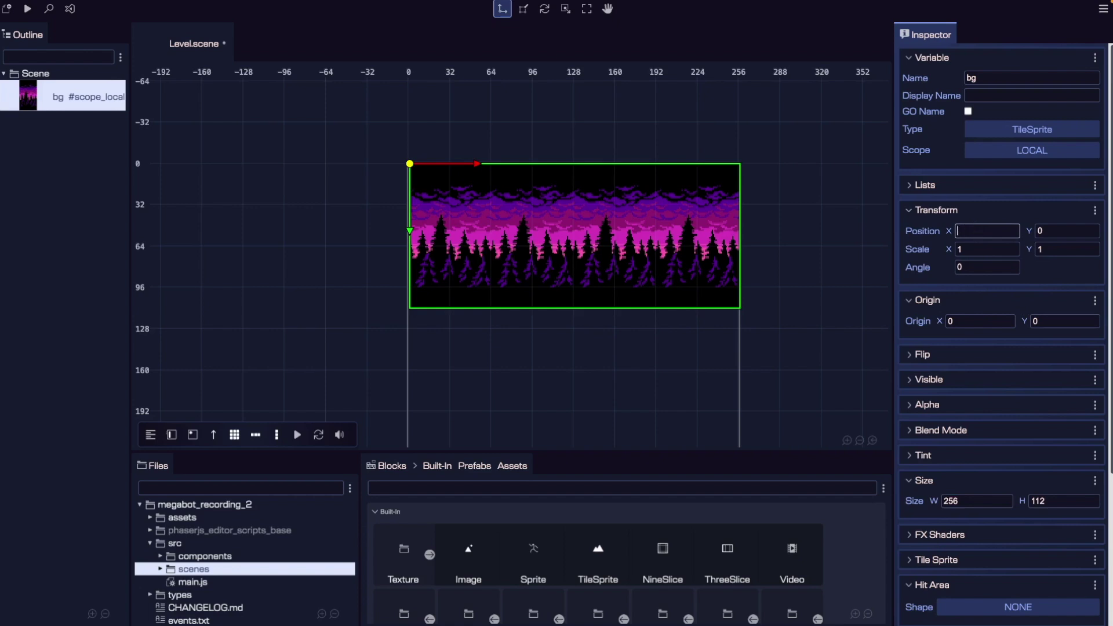
left_click(1067, 230)
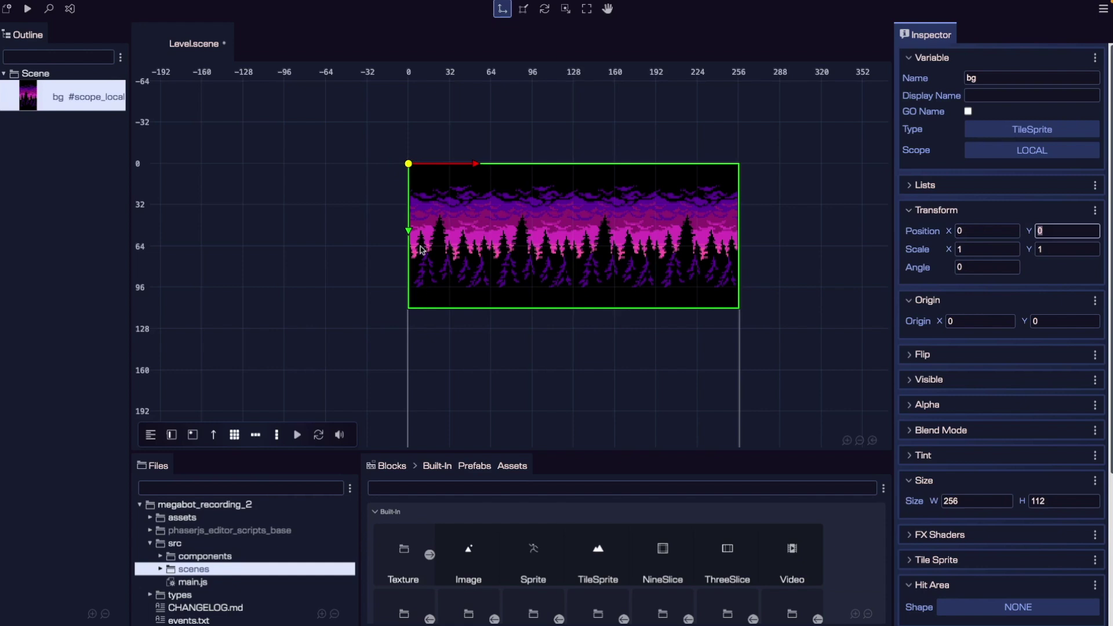
key("Tab")
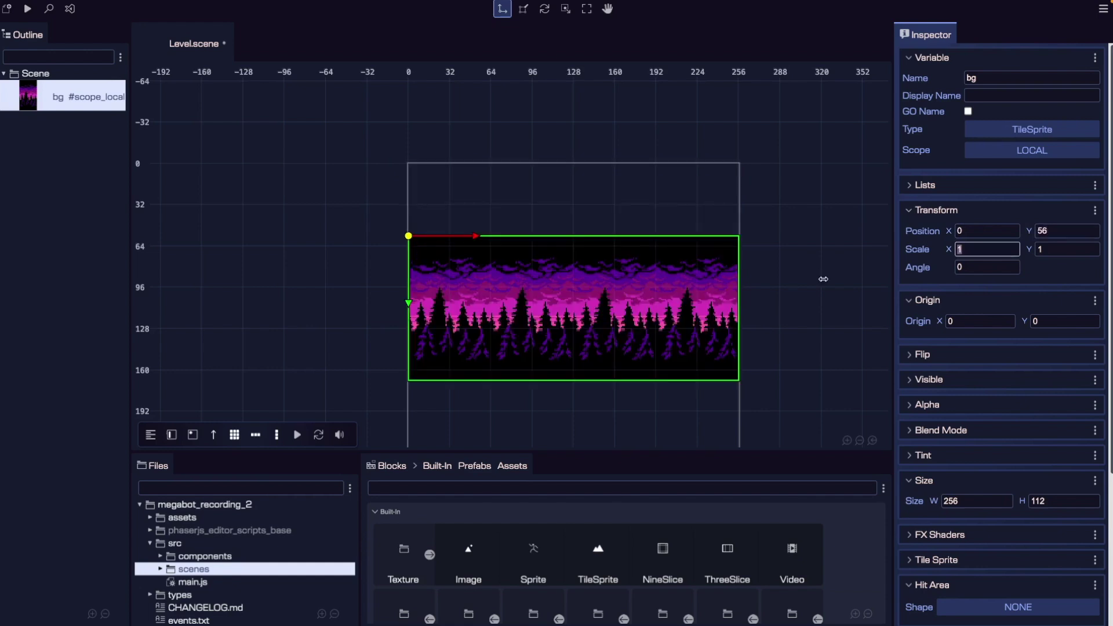
scroll(568, 331, "down", 1)
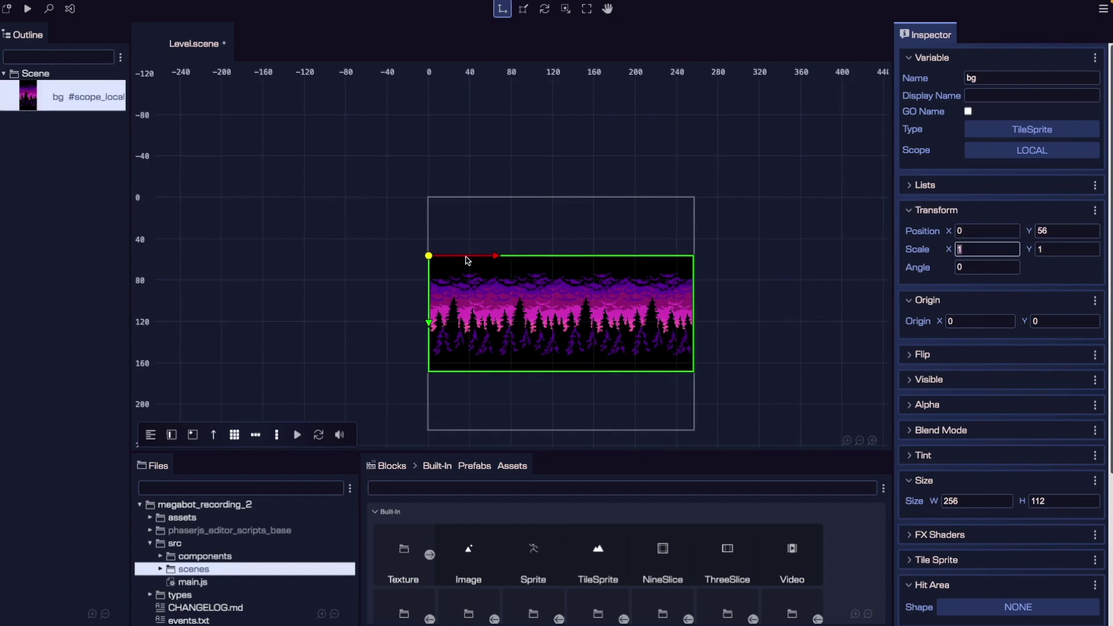
left_click(393, 235)
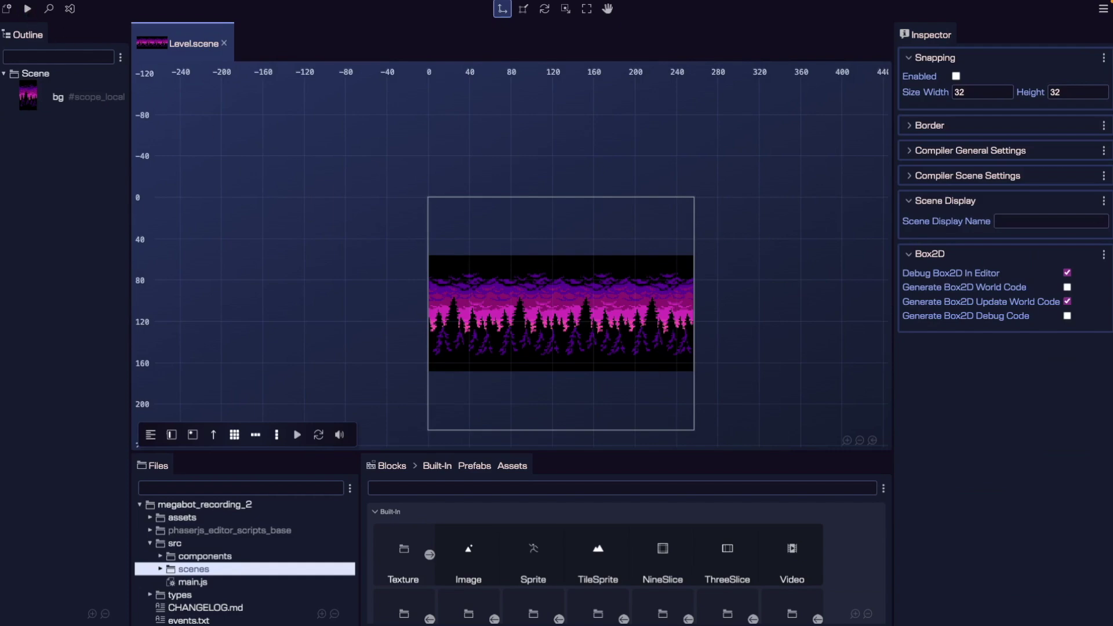
Run the game, then change the setBackgroundColor value in Level.js from 0x000000 to 0xffffff
key("F12")
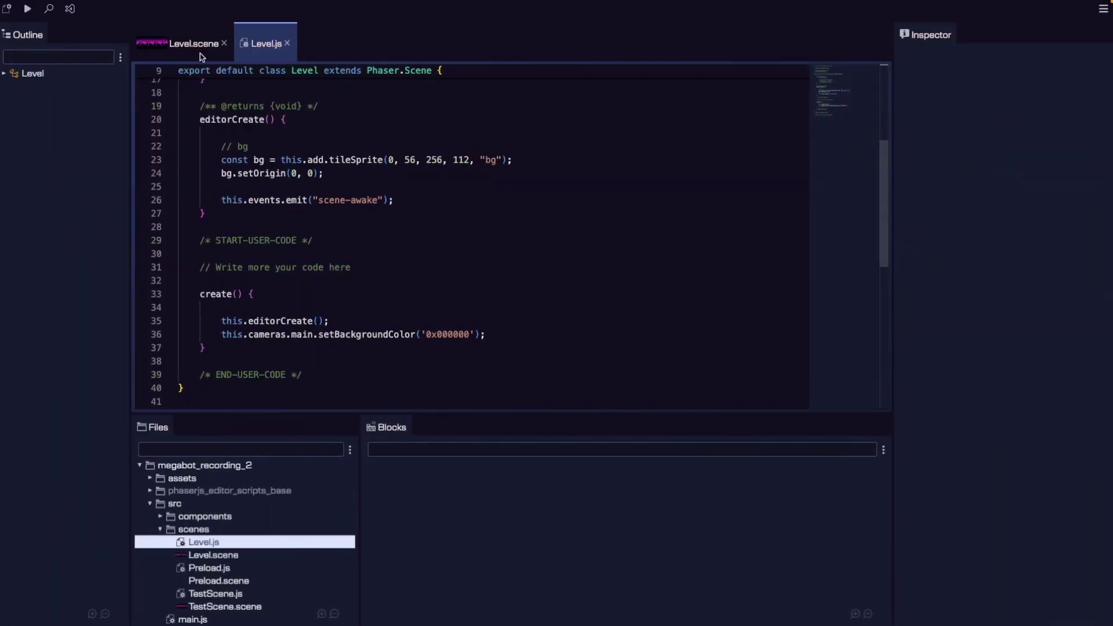
scroll(326, 279, "down", 2)
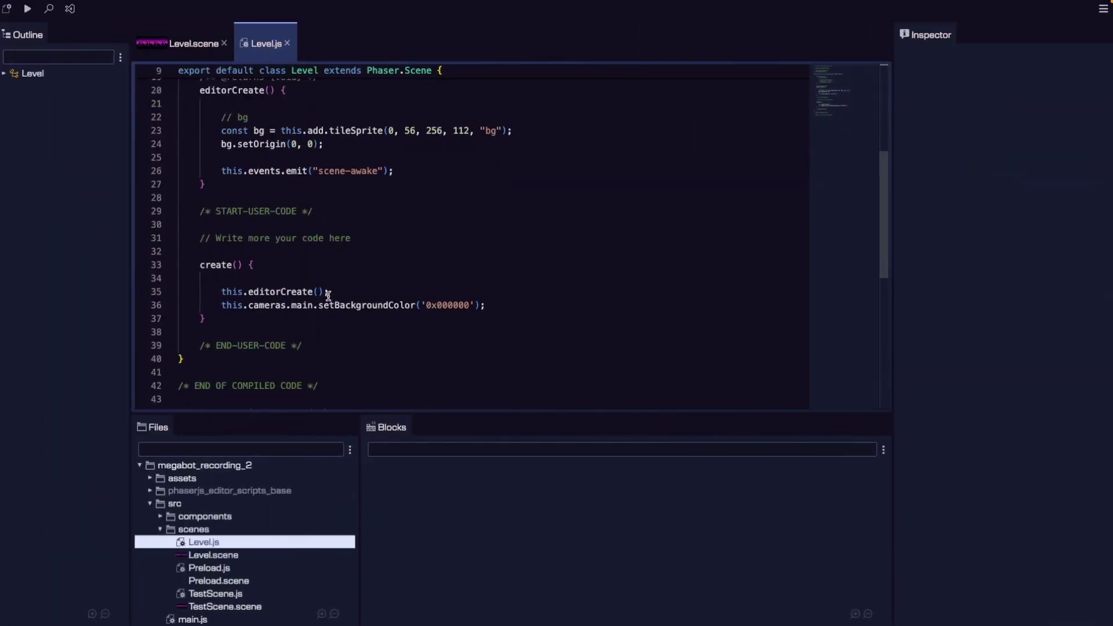
scroll(328, 296, "down", 2)
left_click(495, 280)
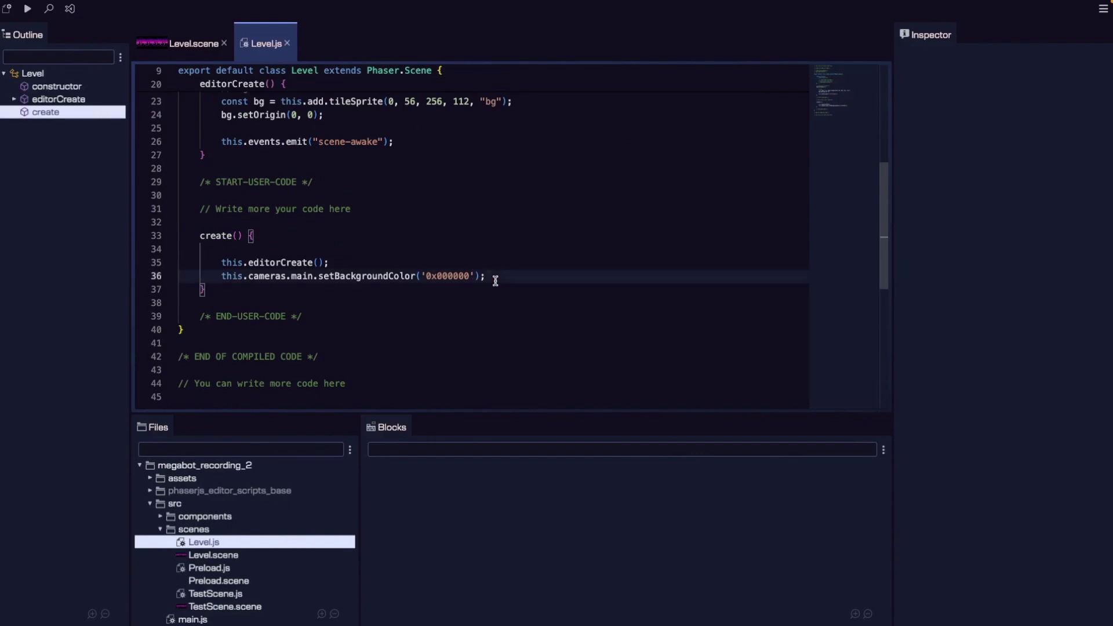
key("Home")
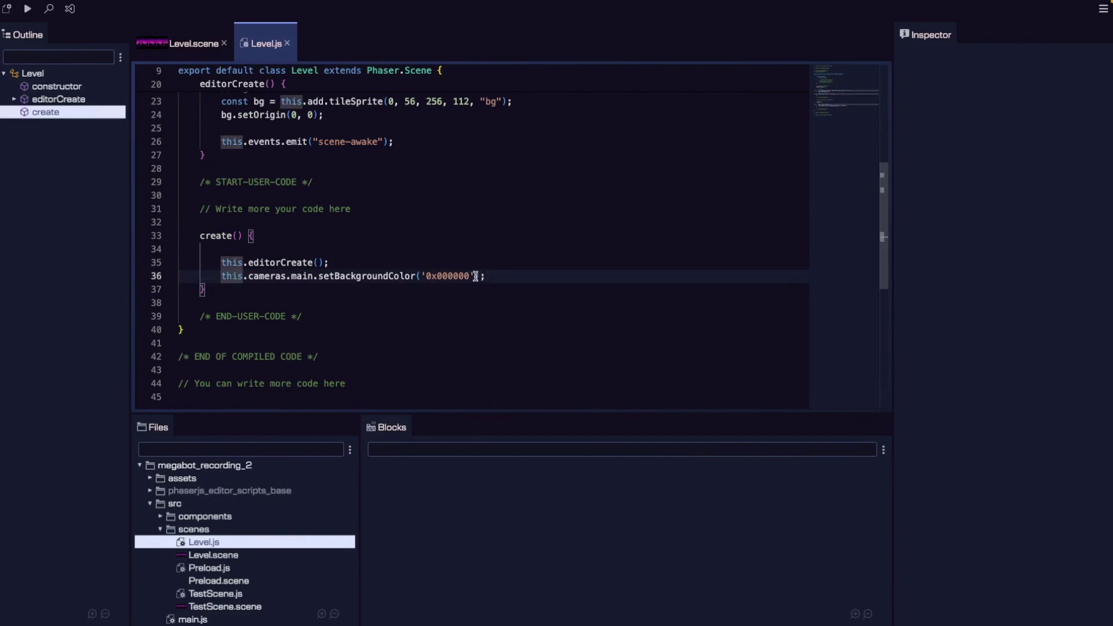
left_click(475, 276)
left_click_drag(468, 276, 438, 276)
key("BackSpace")
type("ffff")
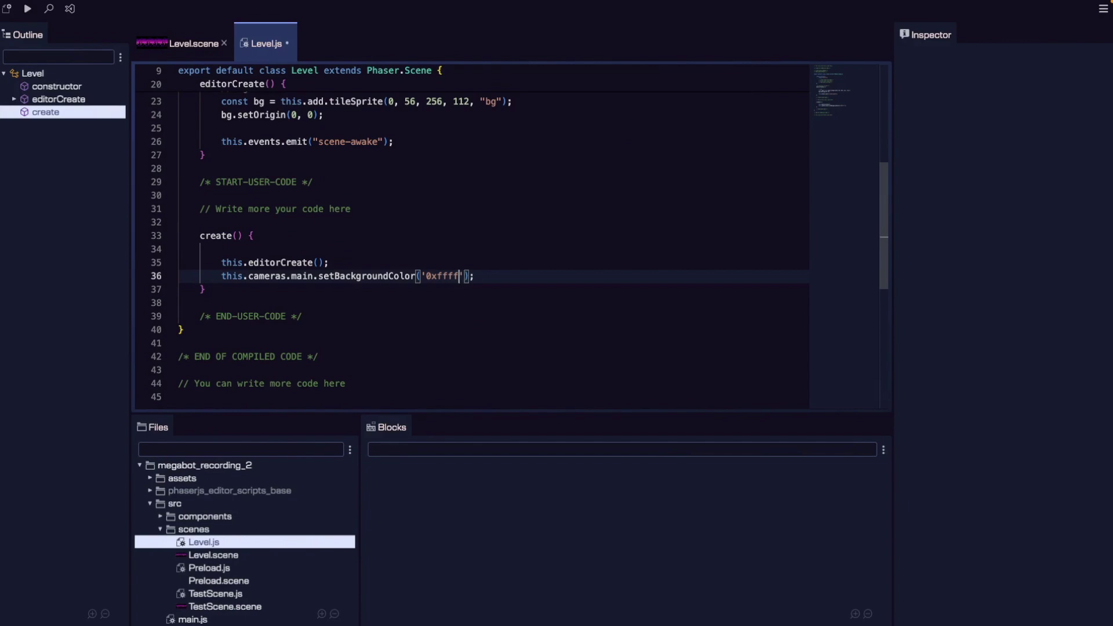
type("ff")
Save Level.js and rerun the game to check the white background
key("cmd+s")
key("ctrl+Right")
key("cmd+r")
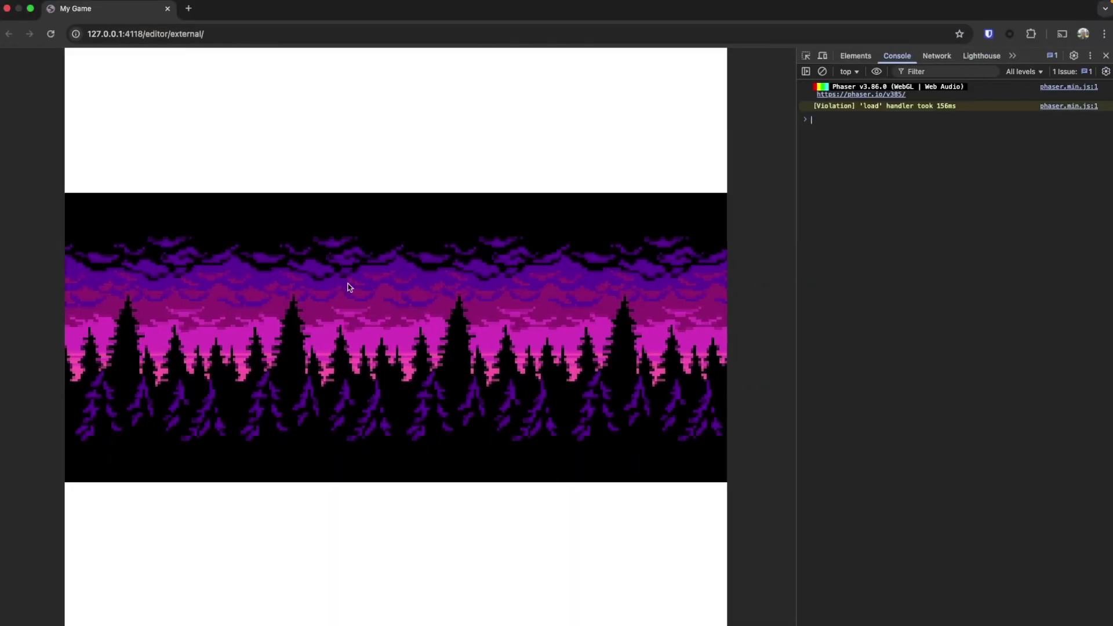
key("ctrl+Left")
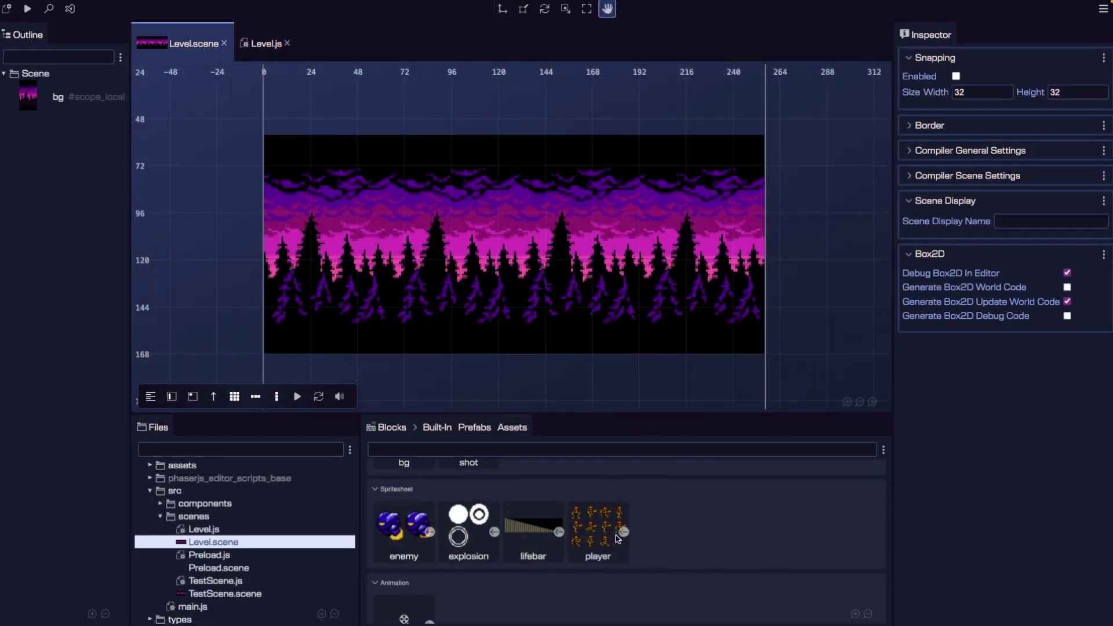
Place player frame 00 in the scene and convert player0 into a Sprite
left_click(624, 532)
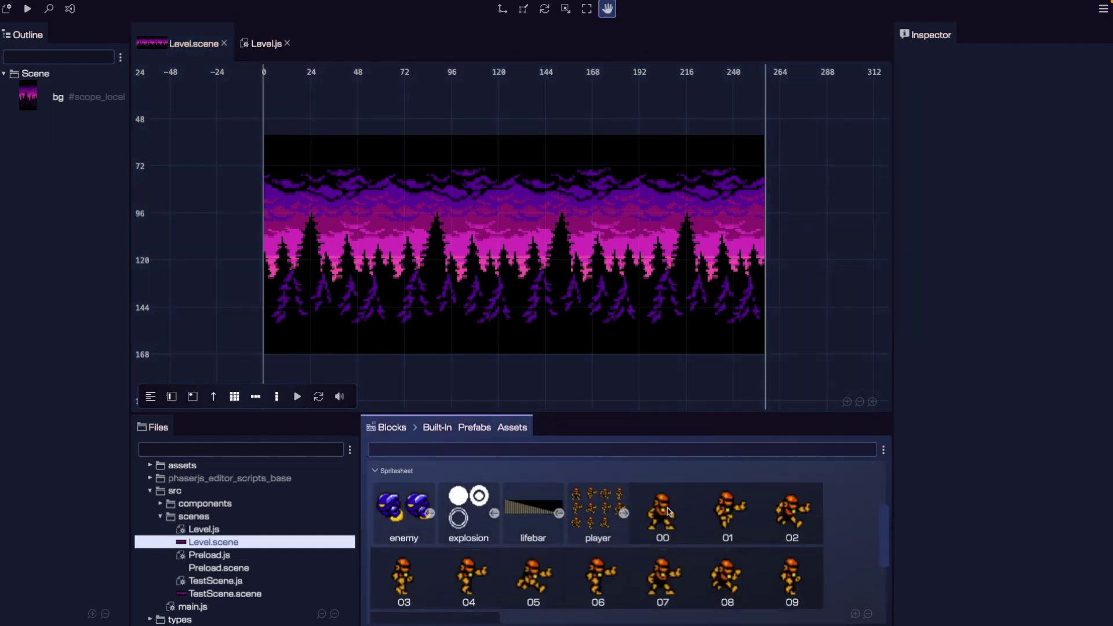
left_click_drag(668, 520, 420, 297)
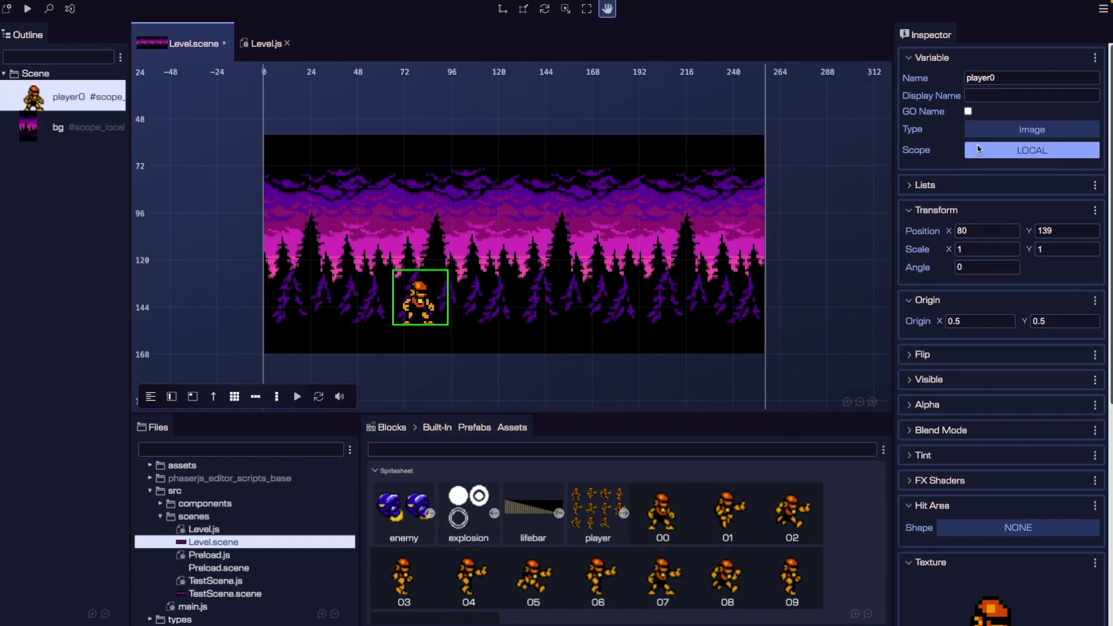
left_click(1071, 133)
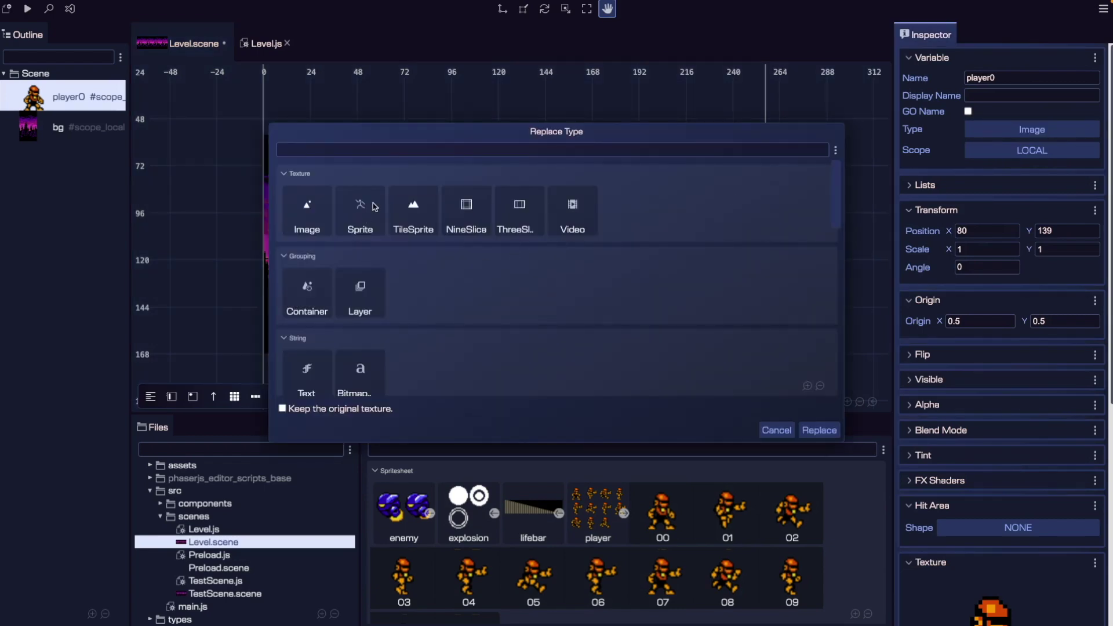
left_click(365, 202)
left_click(818, 430)
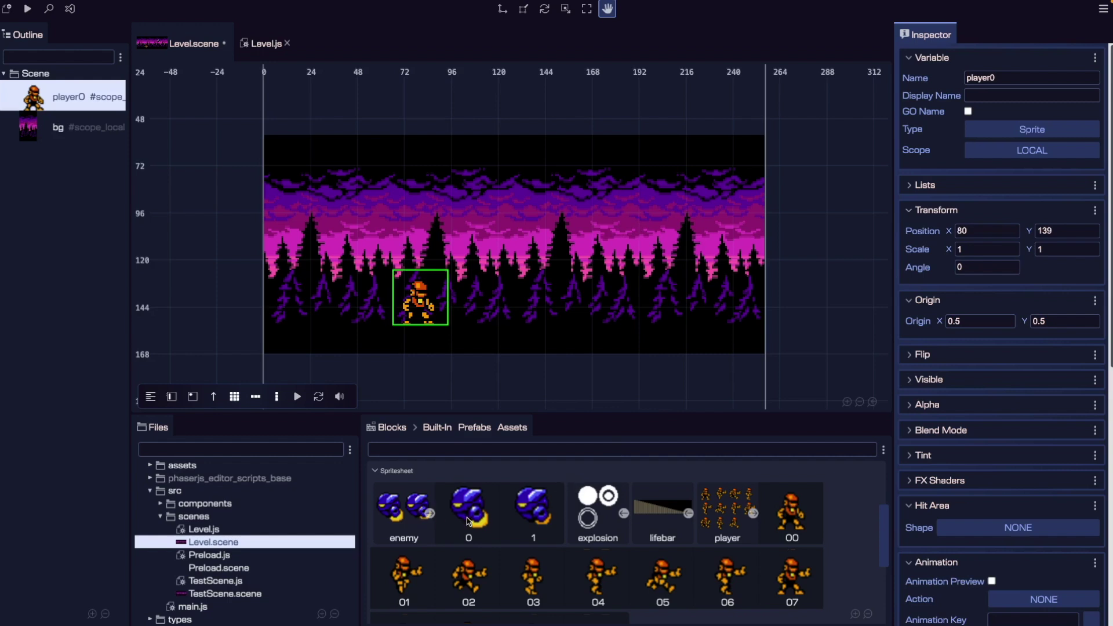
Place enemy frame 0 at the upper right, convert enemy0 into a Sprite, and run the game
left_click_drag(472, 516, 690, 224)
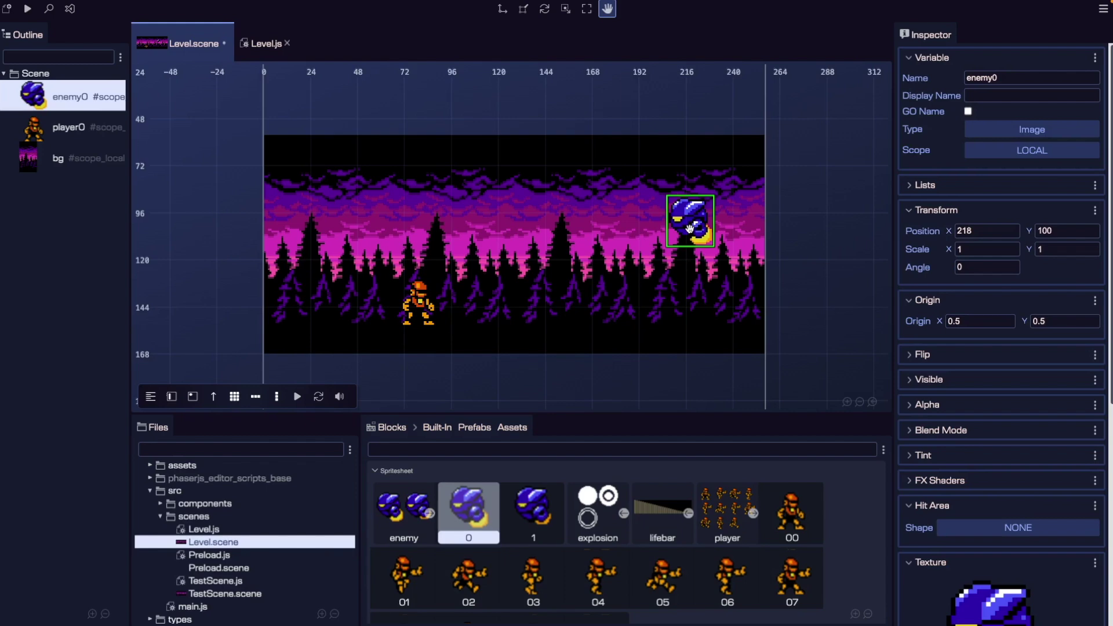
left_click(1031, 129)
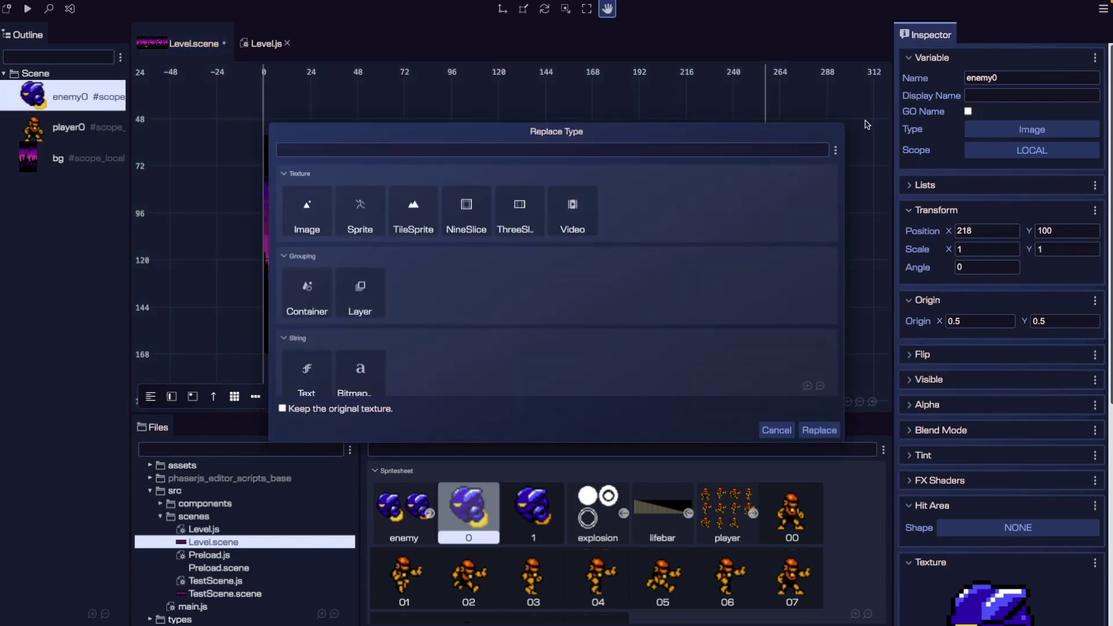
left_click(365, 212)
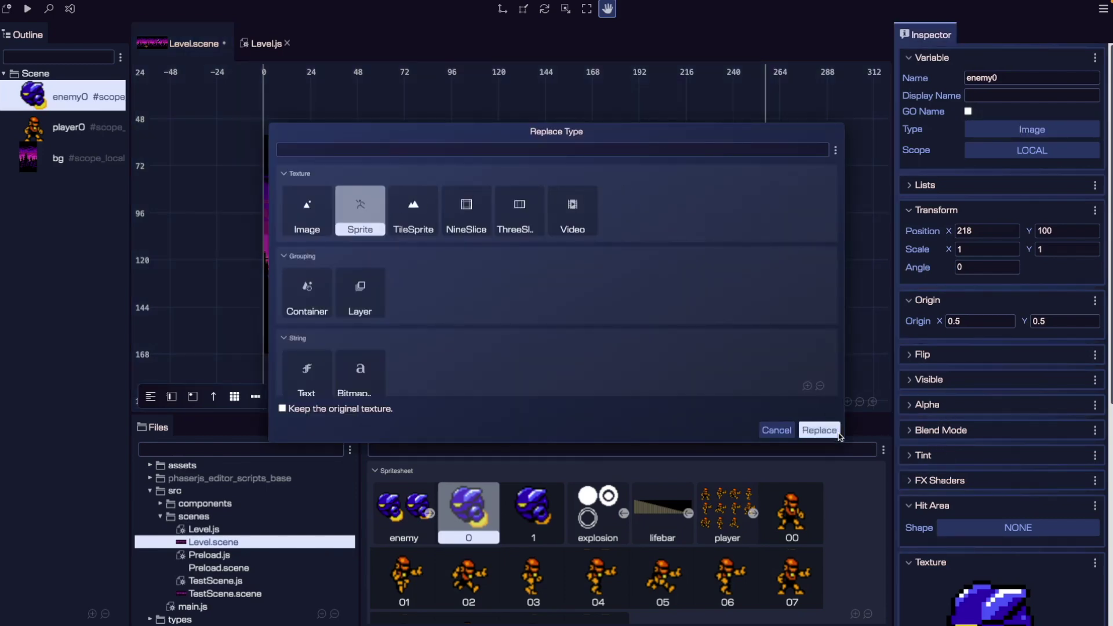
left_click(837, 432)
key("F12")
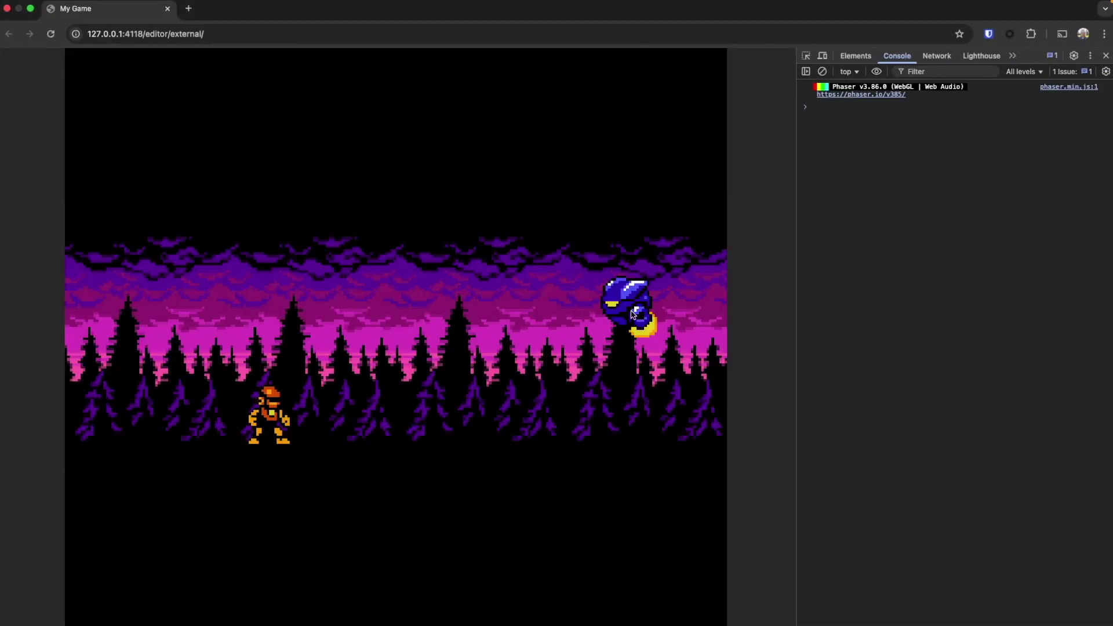
Check the player and enemy over the forest background, then switch back to the editor
key("ctrl+Left")
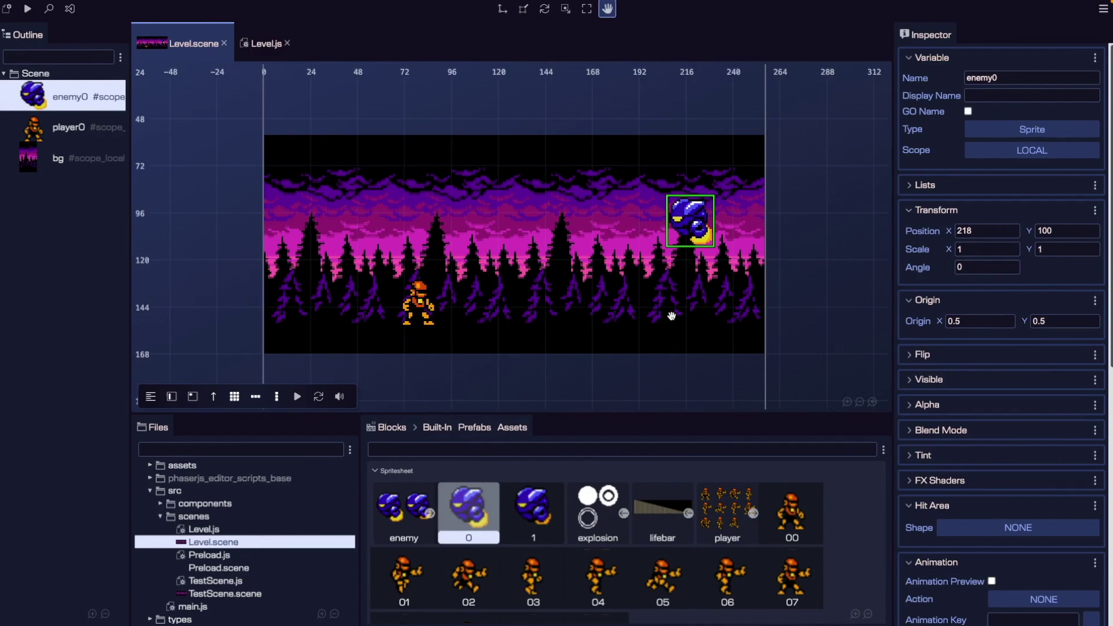
Add a Built-In Rectangle shape to the scene beneath the player
scroll(390, 486, "up", 5)
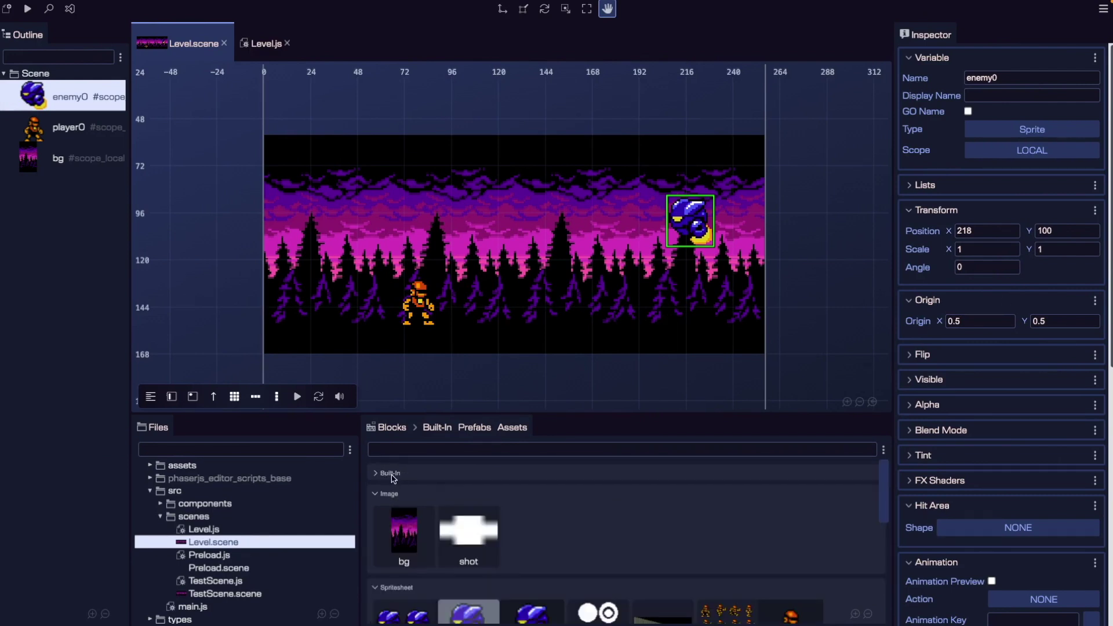
left_click(390, 485)
left_click(429, 517)
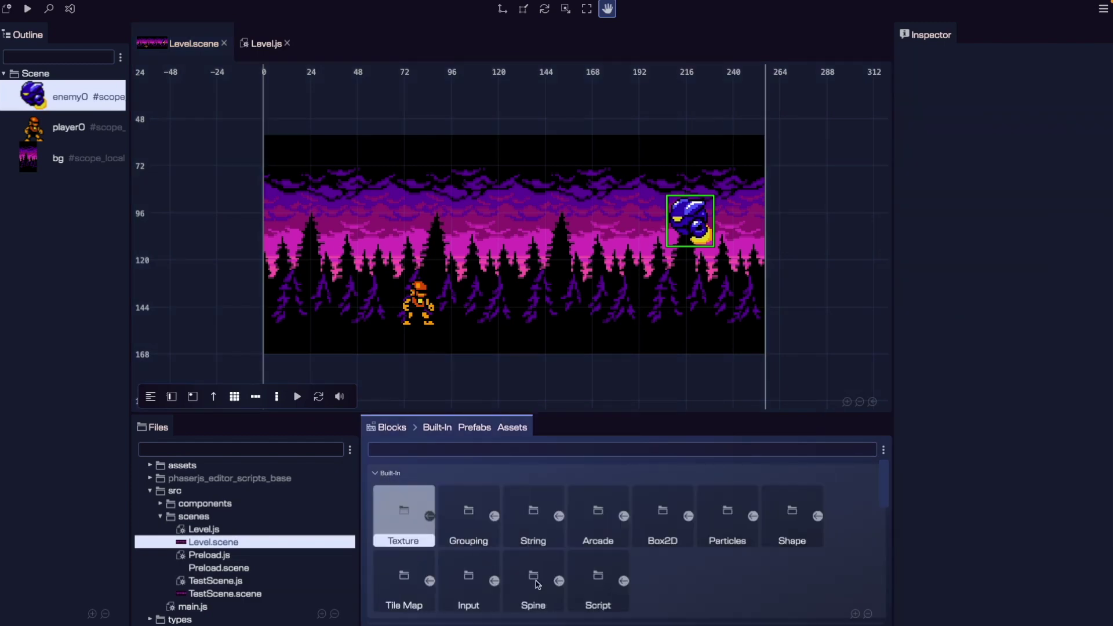
left_click(817, 516)
left_click_drag(404, 556, 461, 357)
scroll(719, 290, "down", 1)
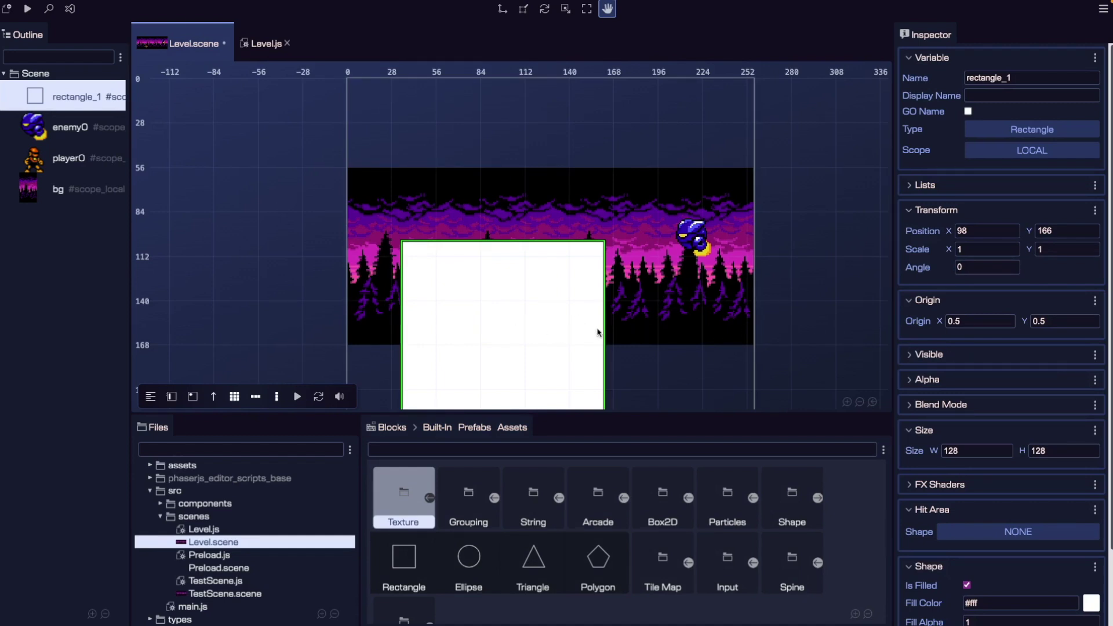
scroll(962, 386, "down", 1)
scroll(962, 386, "down", 1)
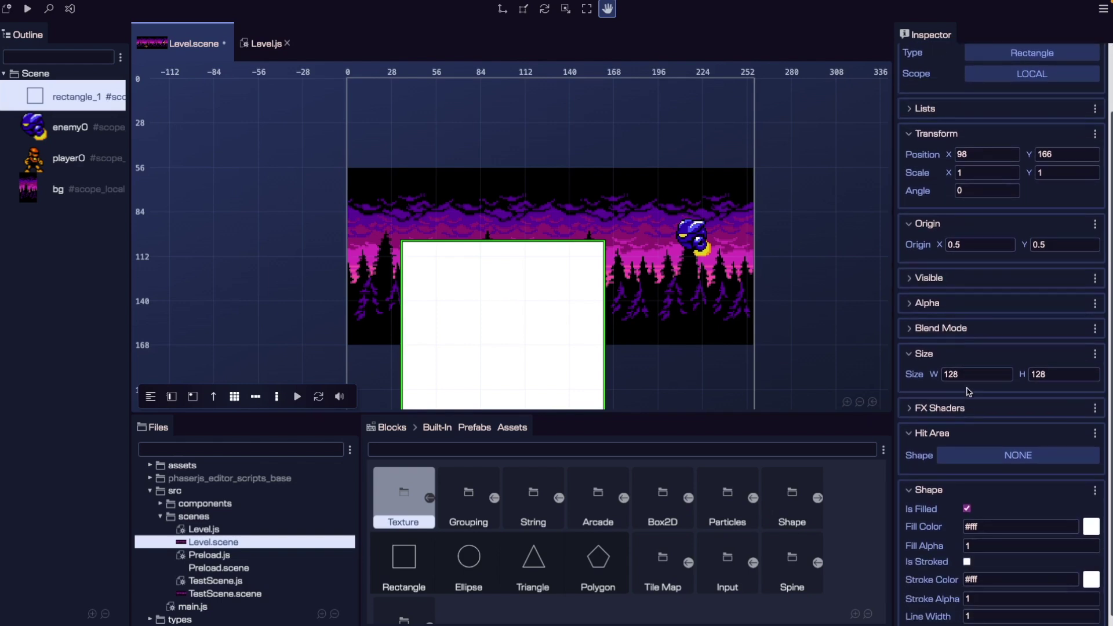
Set the rectangle's size to 128 by 16
double_click(966, 374)
type("128")
double_click(1044, 374)
type("16")
key("Tab")
Give the rectangle fill #2e063a and stroke #000000, then save Level.scene
scroll(1044, 497, "down", 1)
double_click(988, 515)
key("BackSpace")
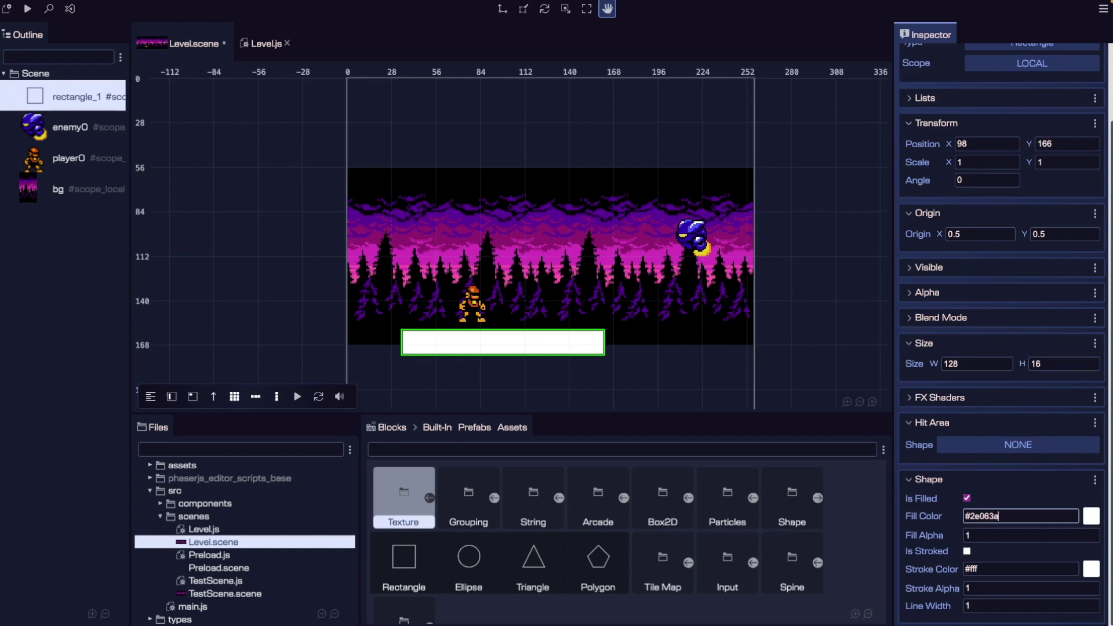
key("Tab")
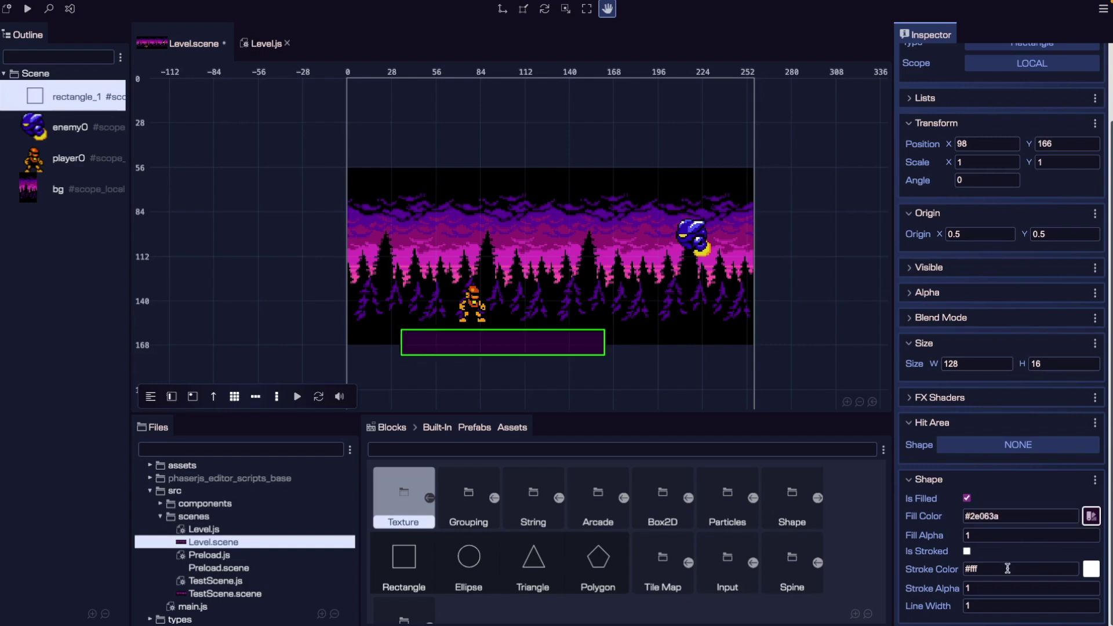
left_click(1007, 570)
type("#00")
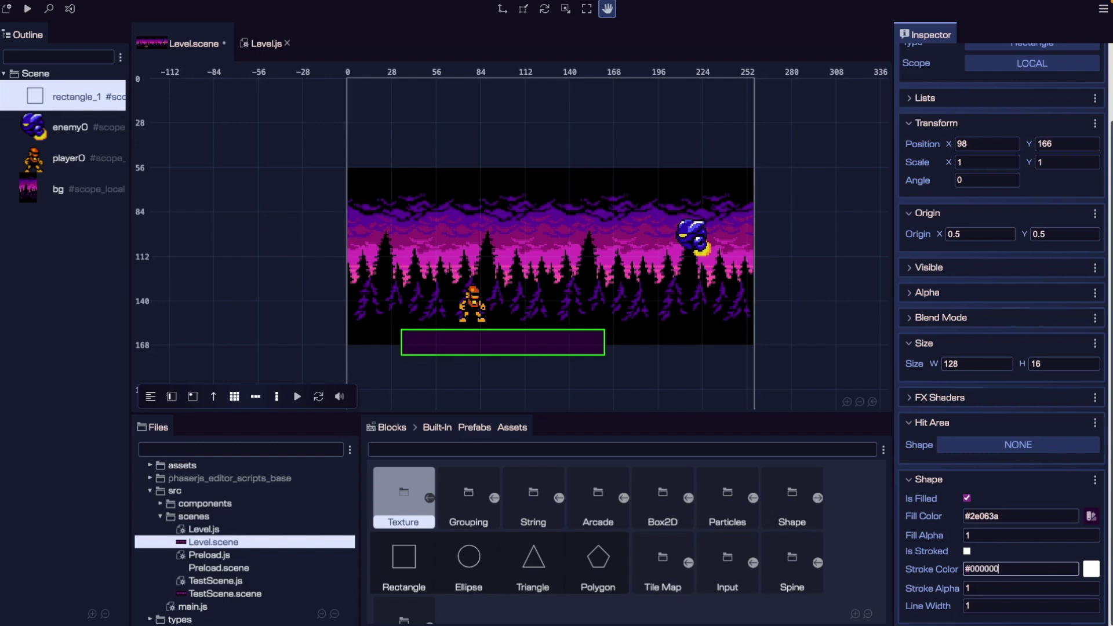
type("0000")
key("Return")
key("ctrl+s")
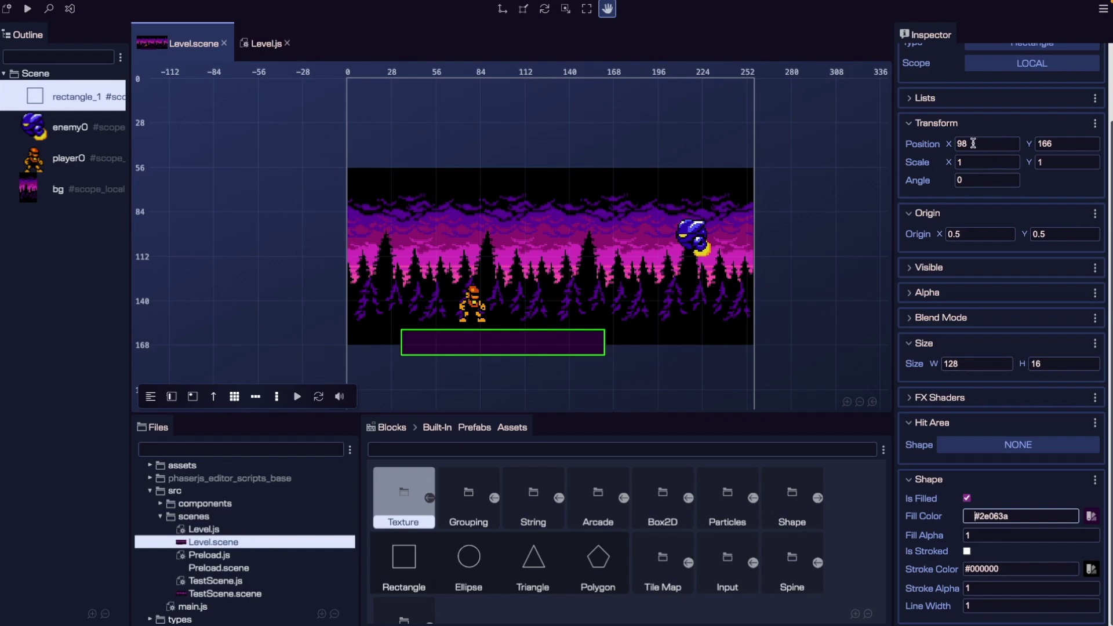
Shift the ground platform left and duplicate it as a second platform further right
left_click(501, 8)
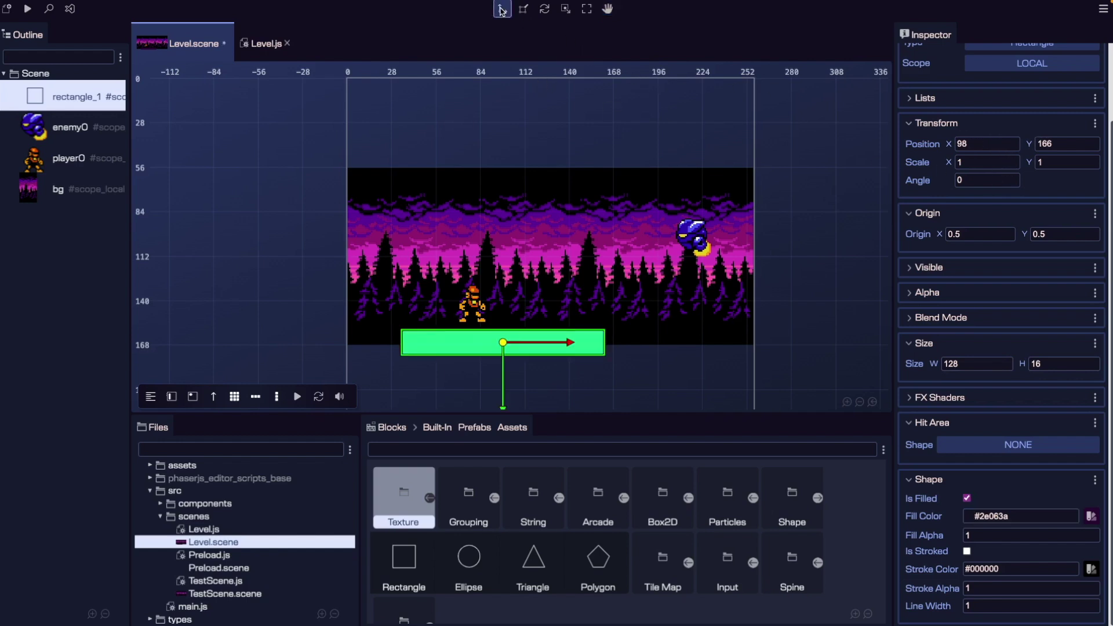
left_click_drag(503, 343, 450, 341)
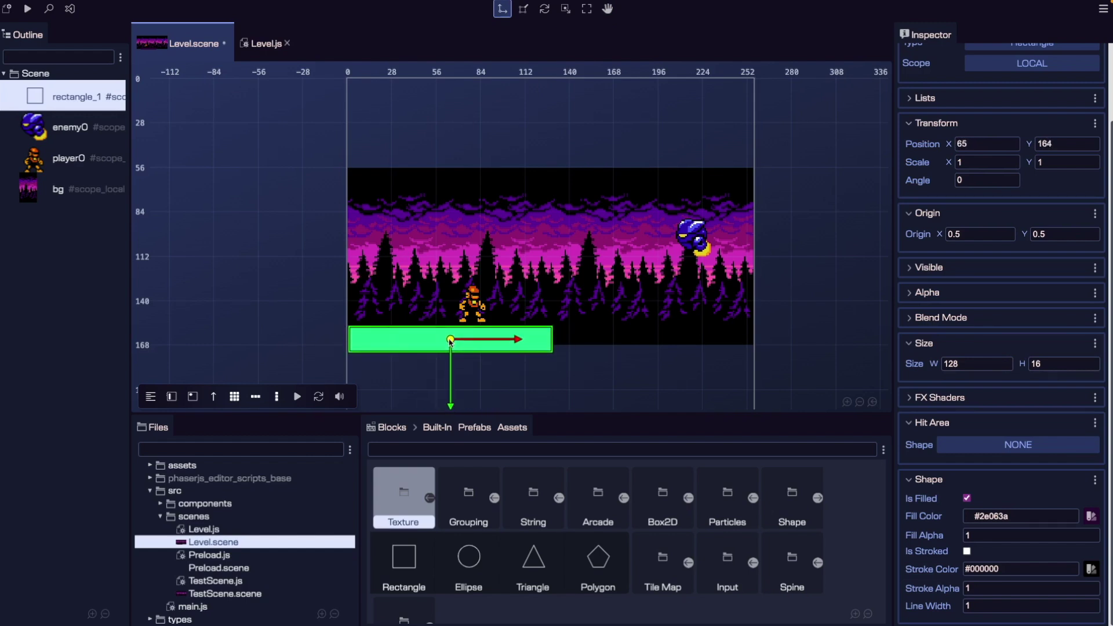
left_click(531, 336)
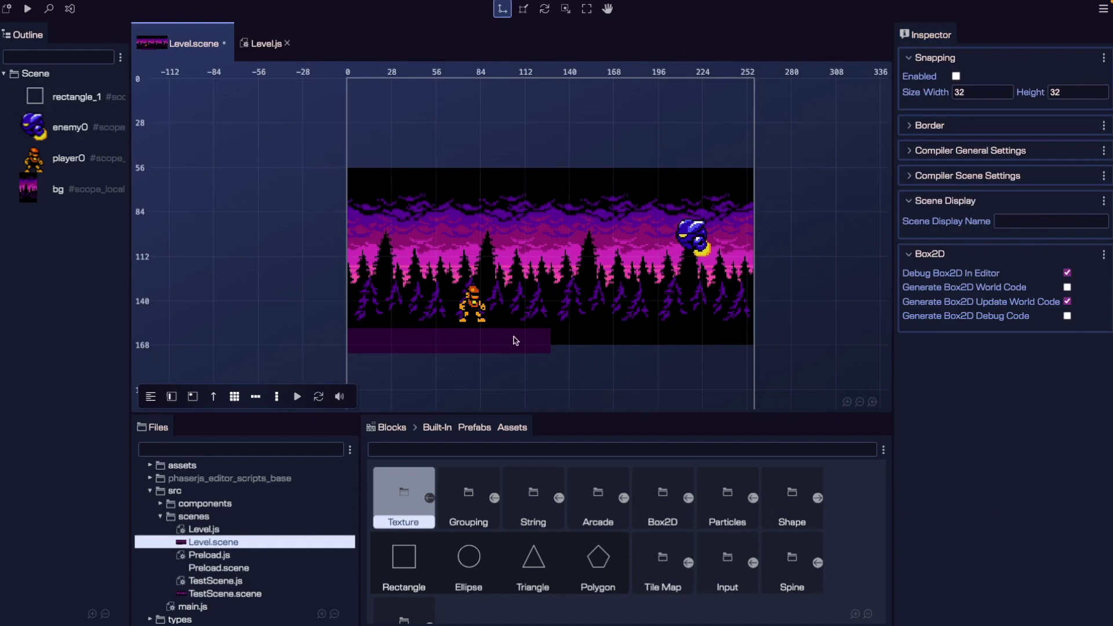
left_click(515, 340)
key("ctrl+c")
key("ctrl+v")
left_click_drag(533, 346, 715, 343)
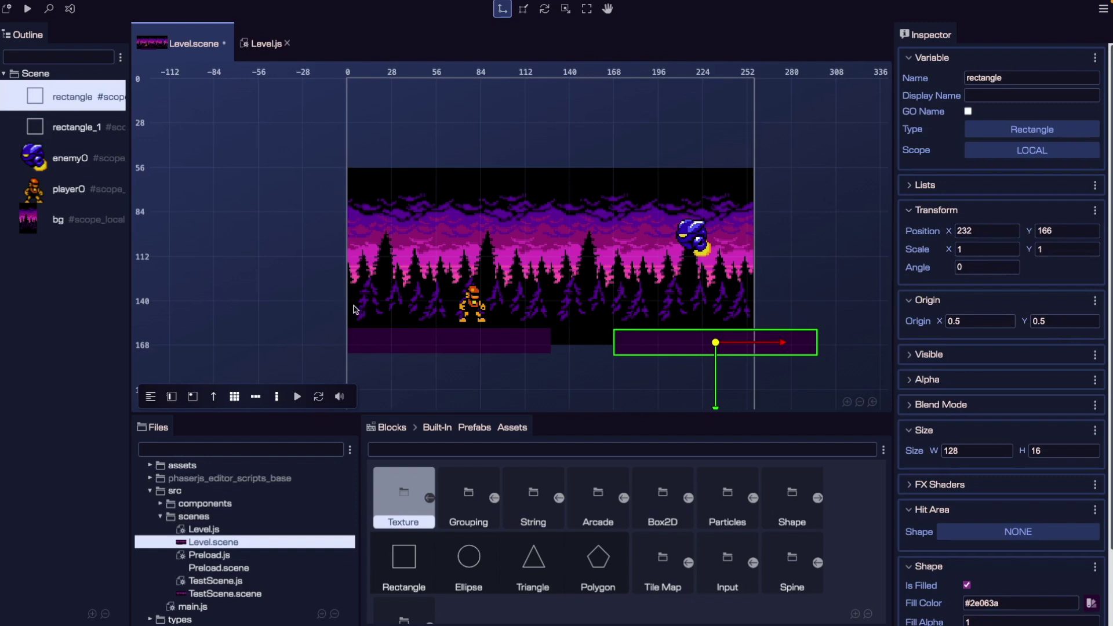
Paste another platform copy, resize it to 16×224, and place it as a wall at the left edge
left_click(393, 342)
key("ctrl+v")
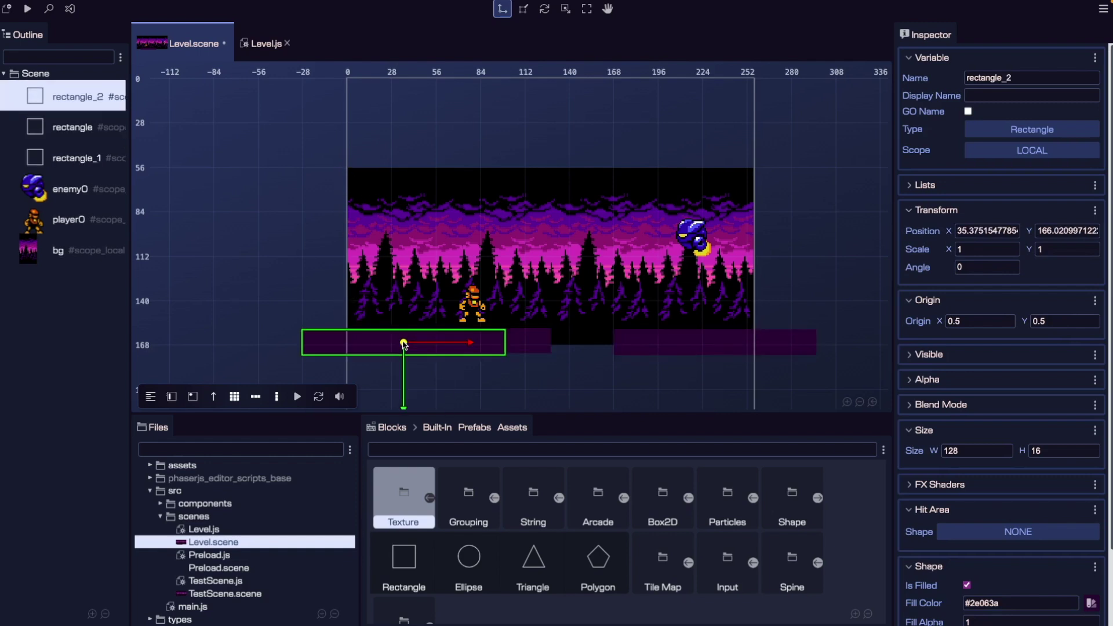
left_click_drag(393, 343, 400, 227)
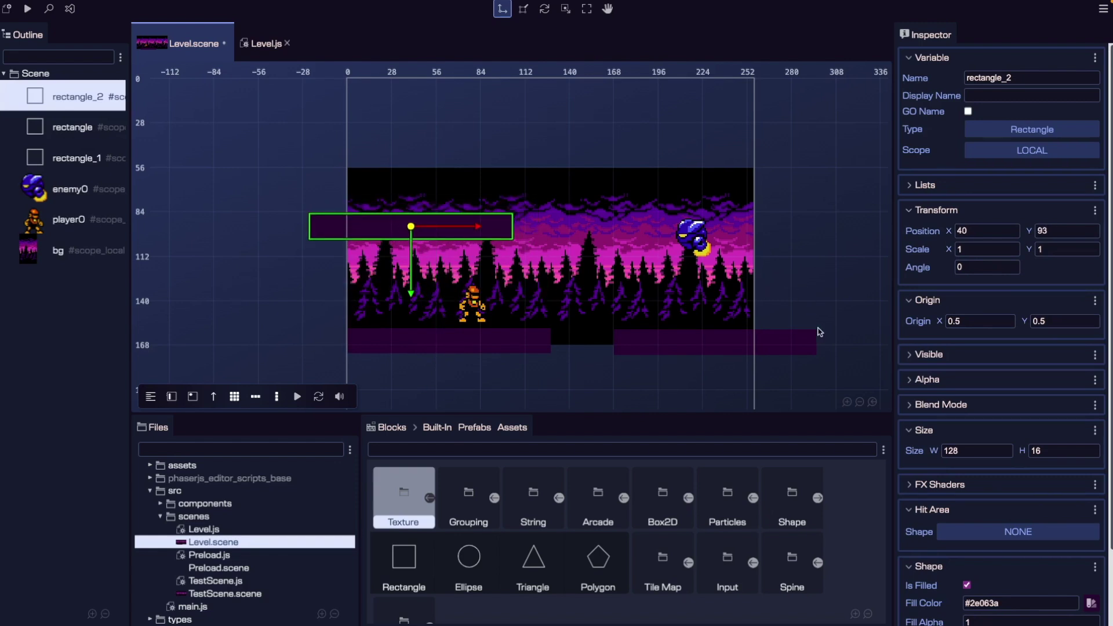
left_click(977, 450)
type("16")
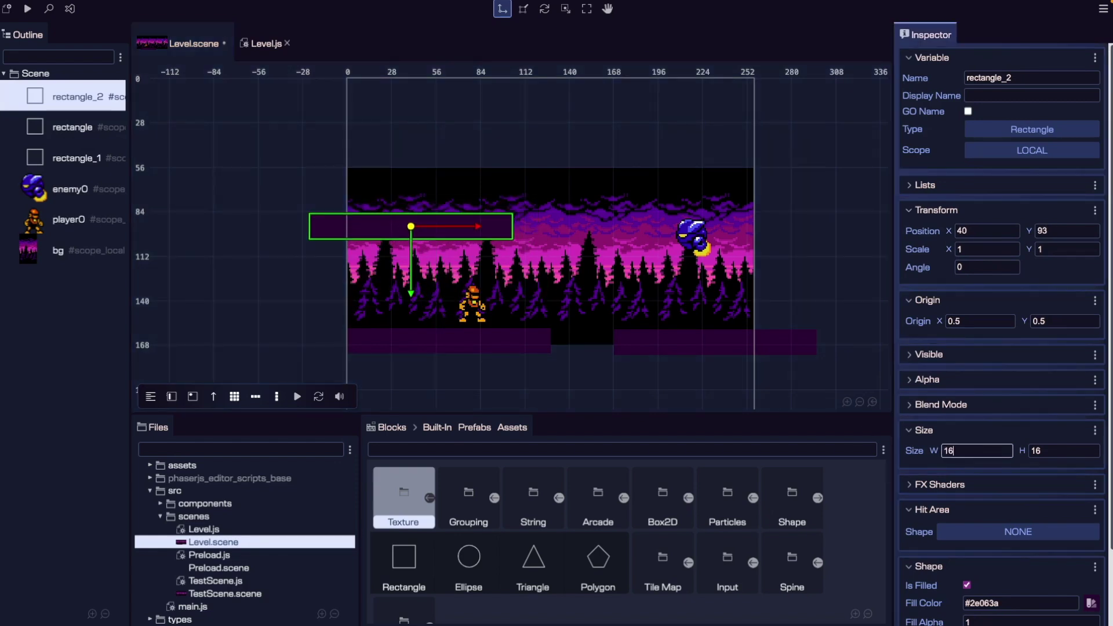
key("Tab")
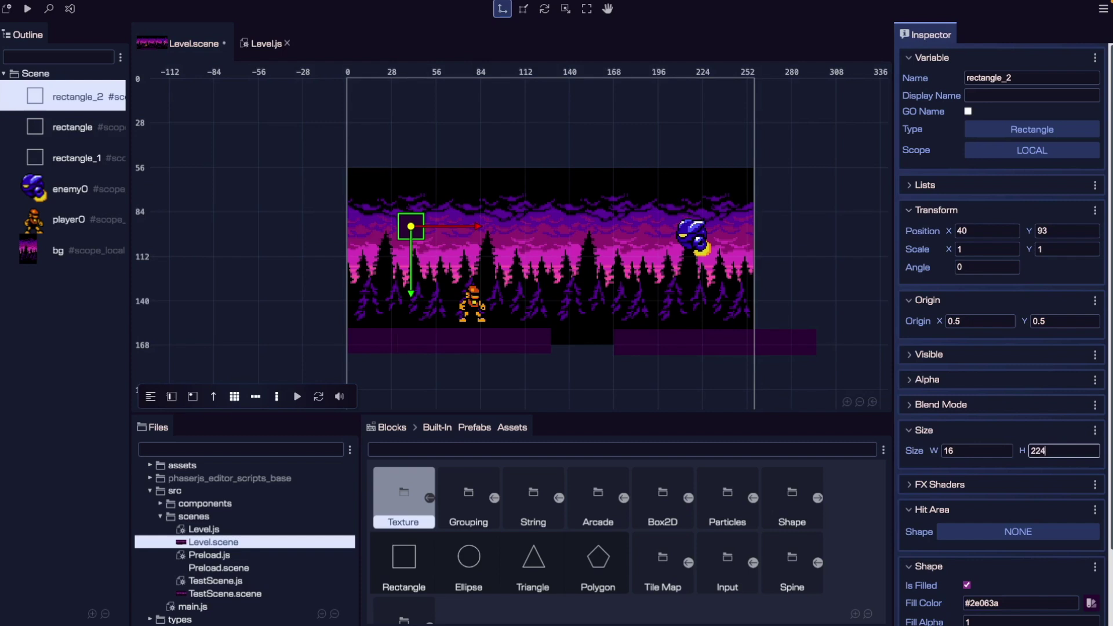
type("224")
key("Tab")
left_click_drag(412, 228, 344, 177)
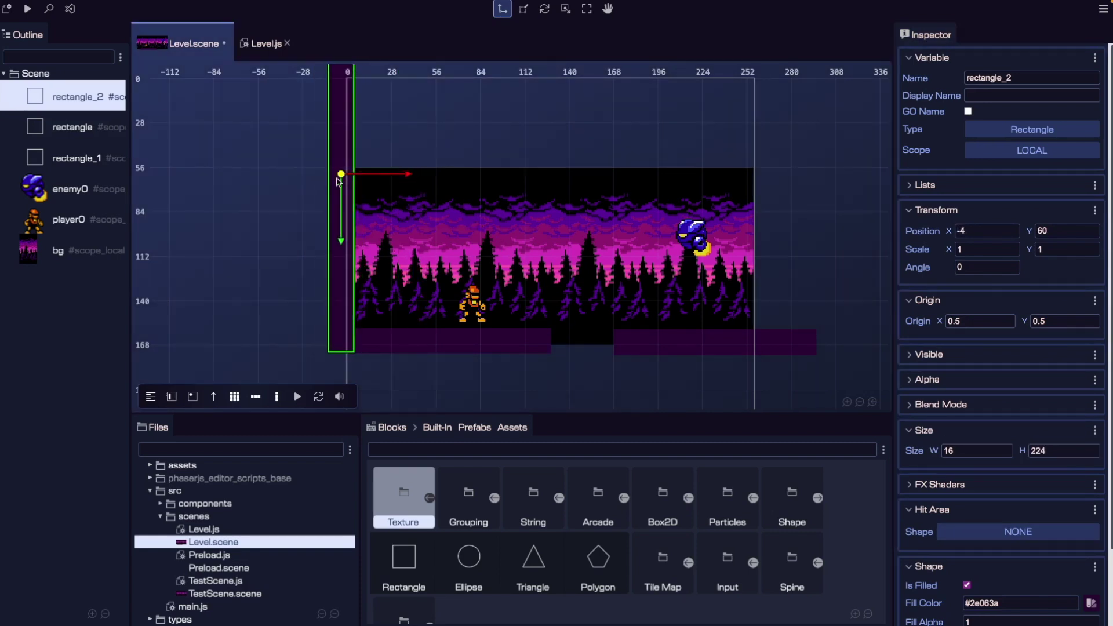
left_click(303, 193)
left_click(675, 505)
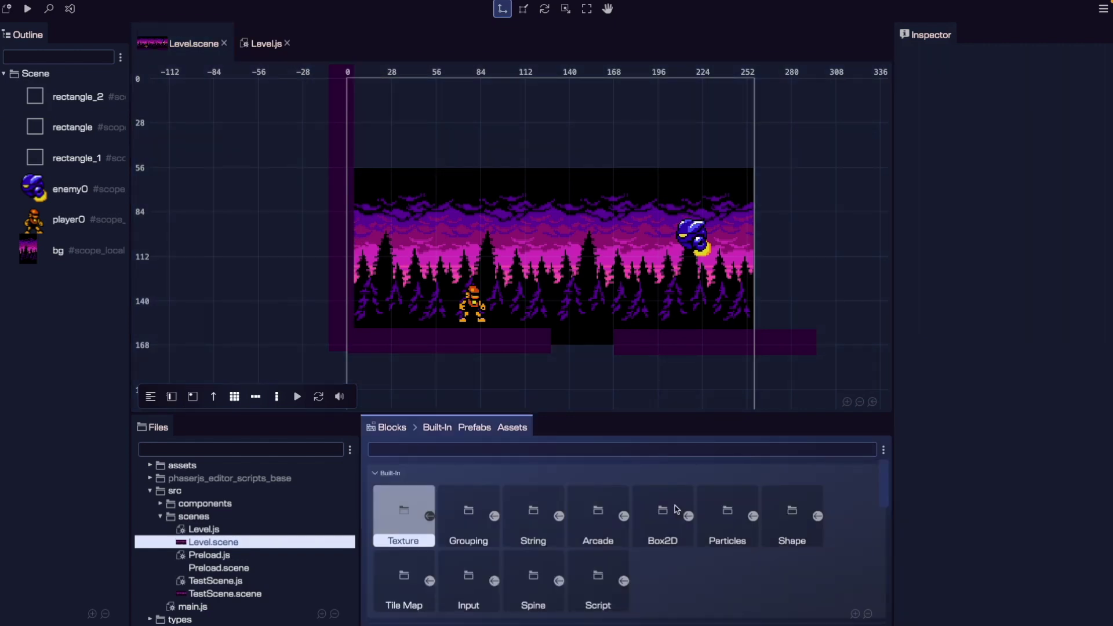
Drop a lifebar frame from the Spritesheet blocks at the top-left, save, and reload the game preview
scroll(674, 505, "down", 5)
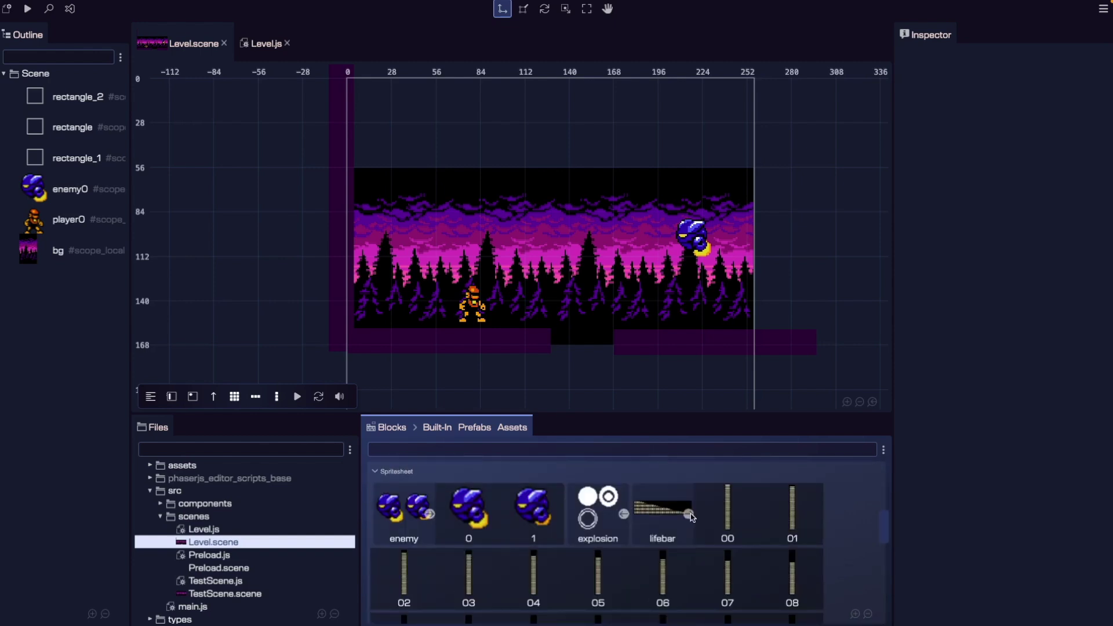
left_click_drag(732, 515, 364, 127)
key("ctrl+s")
left_click(226, 215)
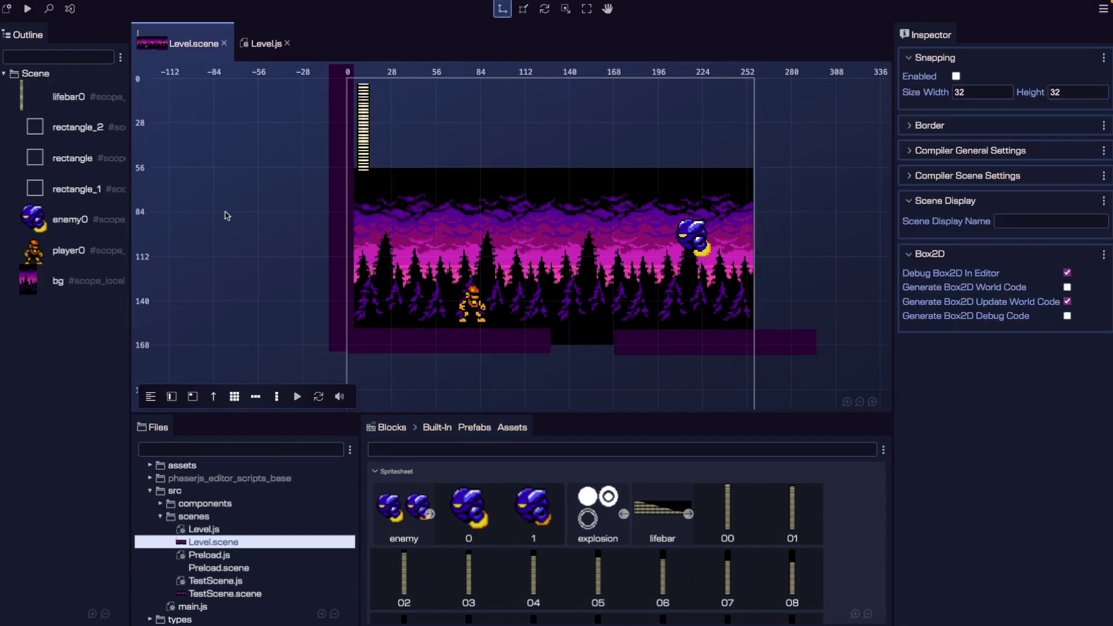
key("super+Tab")
key("super+r")
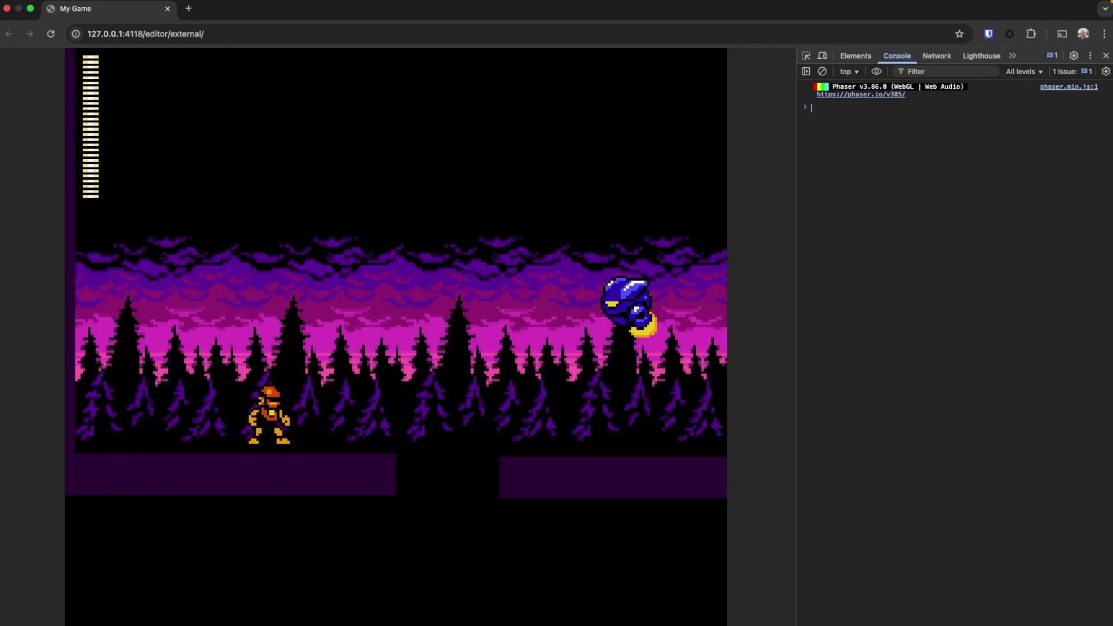
Return from the running game in Chrome to the Phaser scene editor
key("super+Tab")
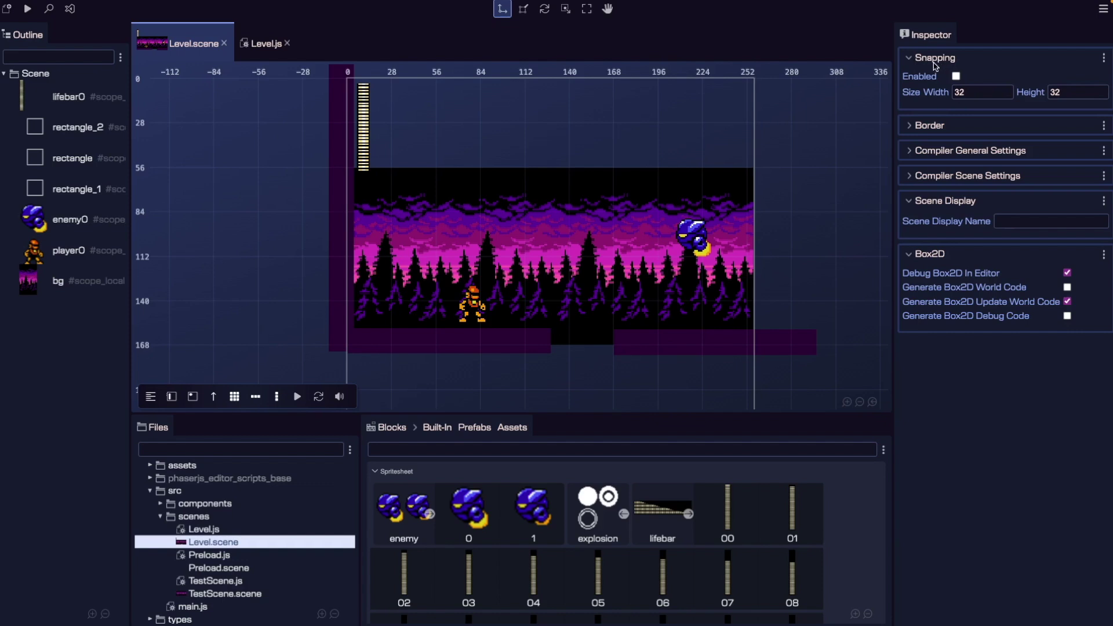
Enable snapping with a 32×32 grid and zoom in on the canvas
left_click(956, 77)
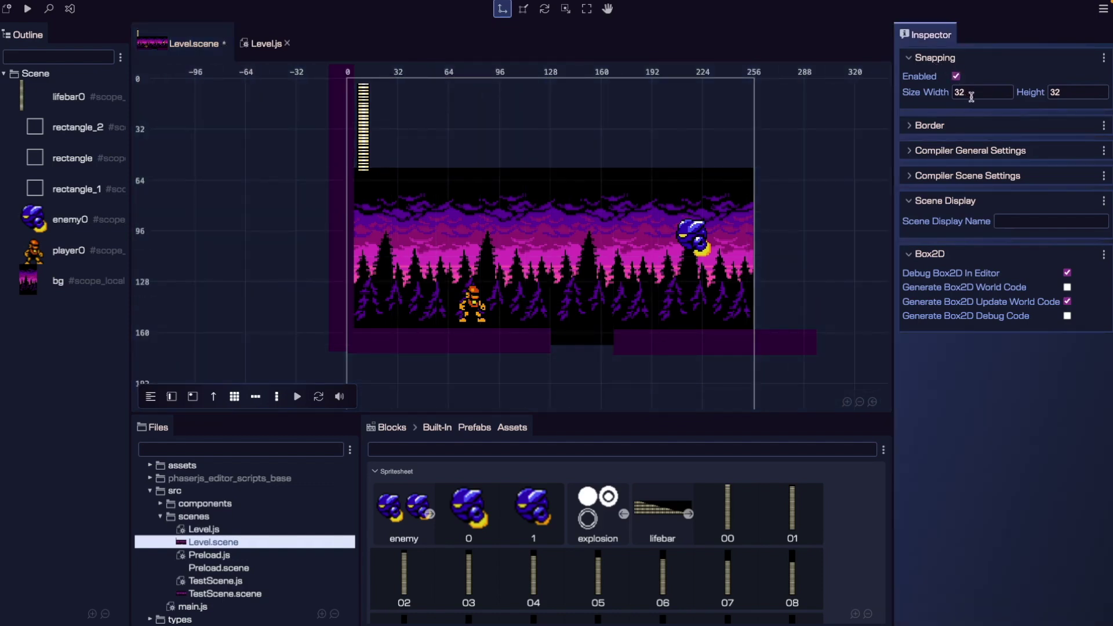
left_click(980, 93)
scroll(791, 157, "up", 3)
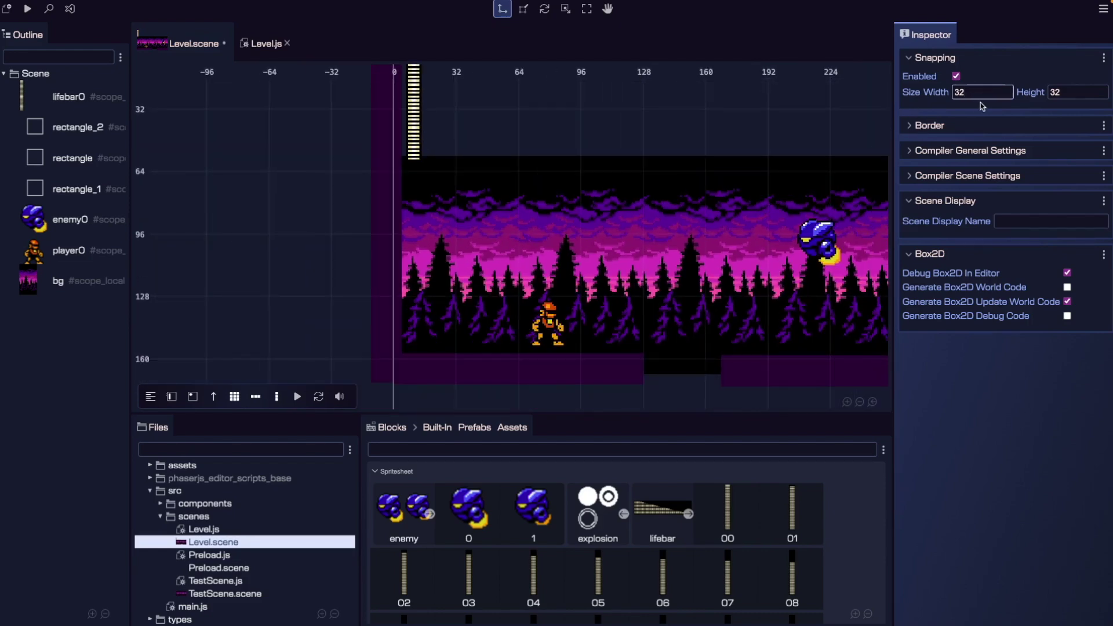
left_click(410, 152)
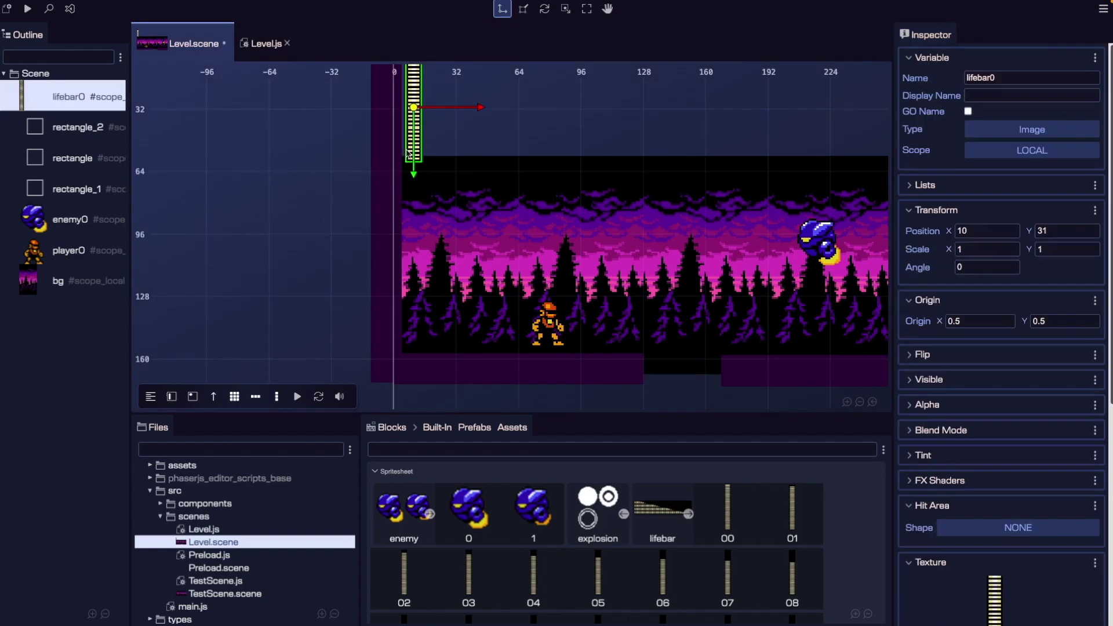
Drag the left wall so it snaps to the grid near 0, 64 at the left edge
left_click(383, 192)
left_click_drag(390, 178, 522, 114)
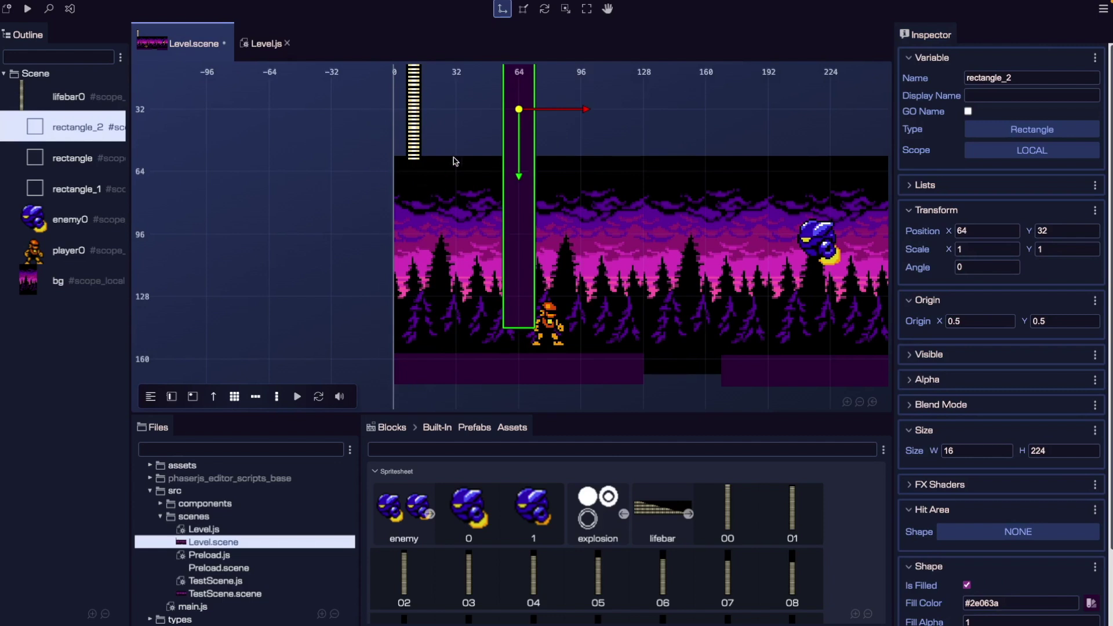
left_click_drag(518, 112, 406, 178)
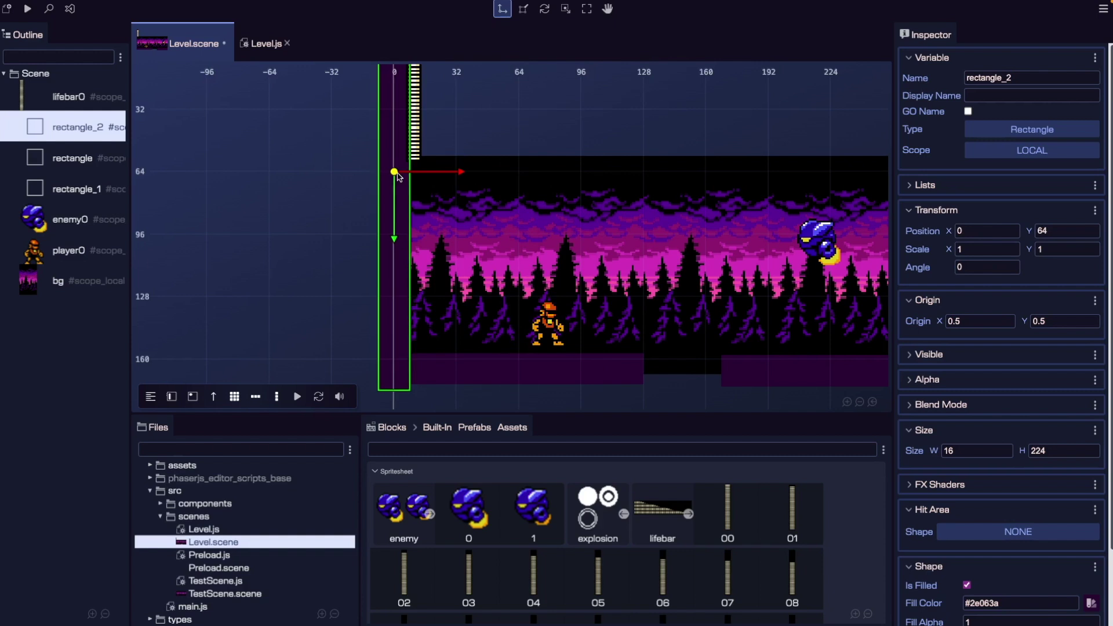
Set the snapping grid size to 16 by 16
left_click(259, 148)
left_click(982, 93)
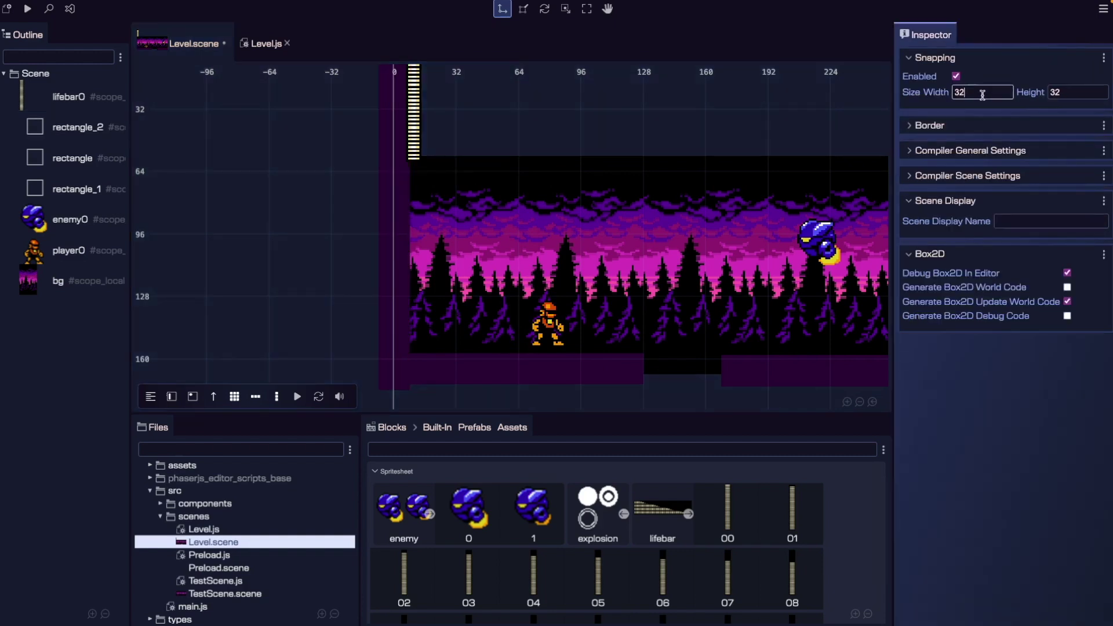
type("16")
key("Tab")
type("16")
key("Tab")
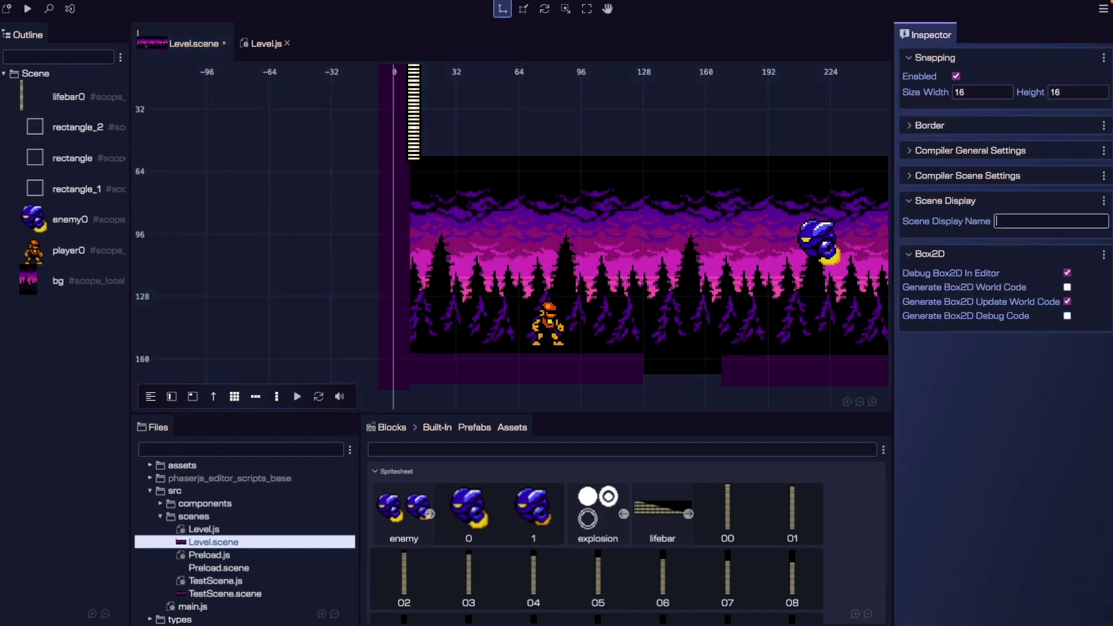
Nudge the left wall and left ground platform along the finer 16-pixel grid
left_click(304, 167)
left_click(400, 165)
mouse_move(397, 177)
left_mouse_down()
mouse_move(442, 202)
mouse_move(365, 200)
mouse_move(458, 200)
mouse_move(398, 197)
left_mouse_up()
left_click(522, 377)
left_click_drag(522, 376, 515, 405)
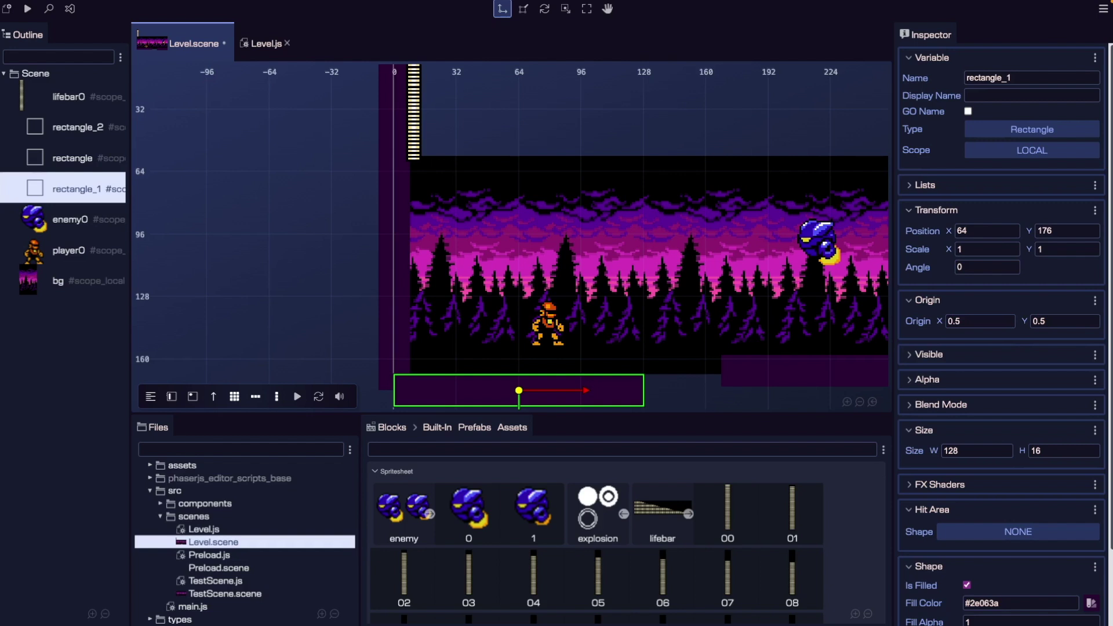
Place the left ground platform at 0, 160 with origin 0, 0
left_click(388, 266)
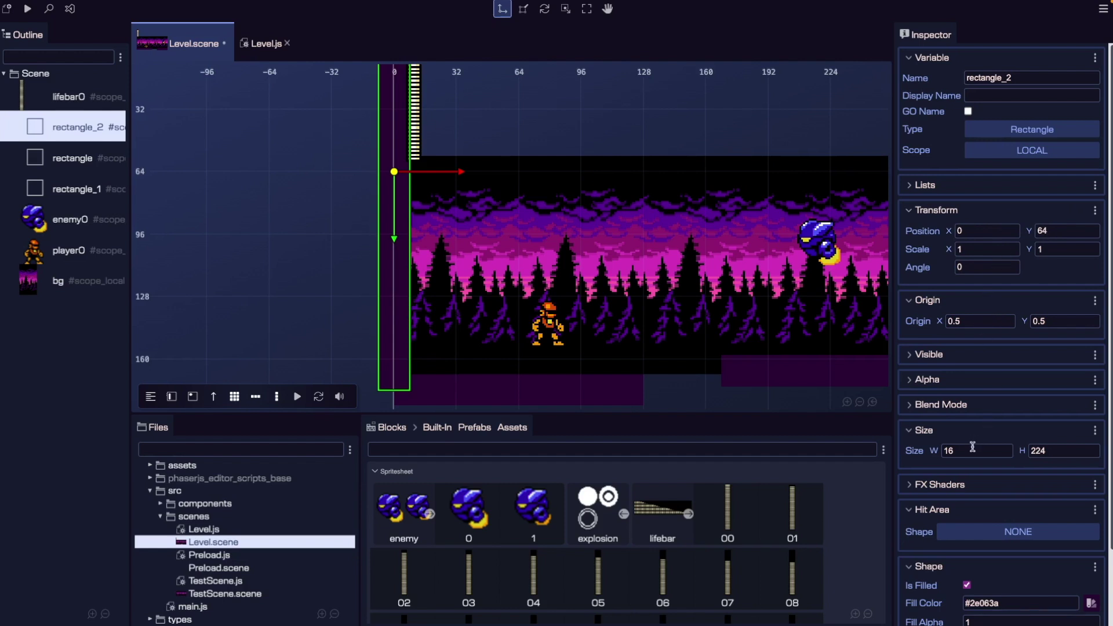
left_click(579, 380)
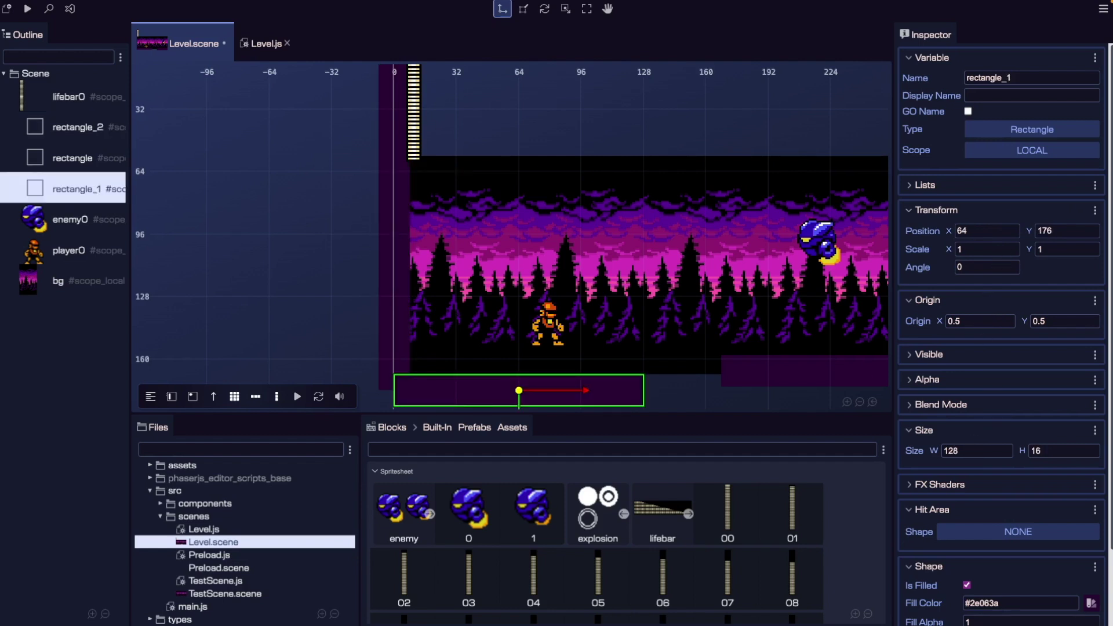
left_click(960, 230)
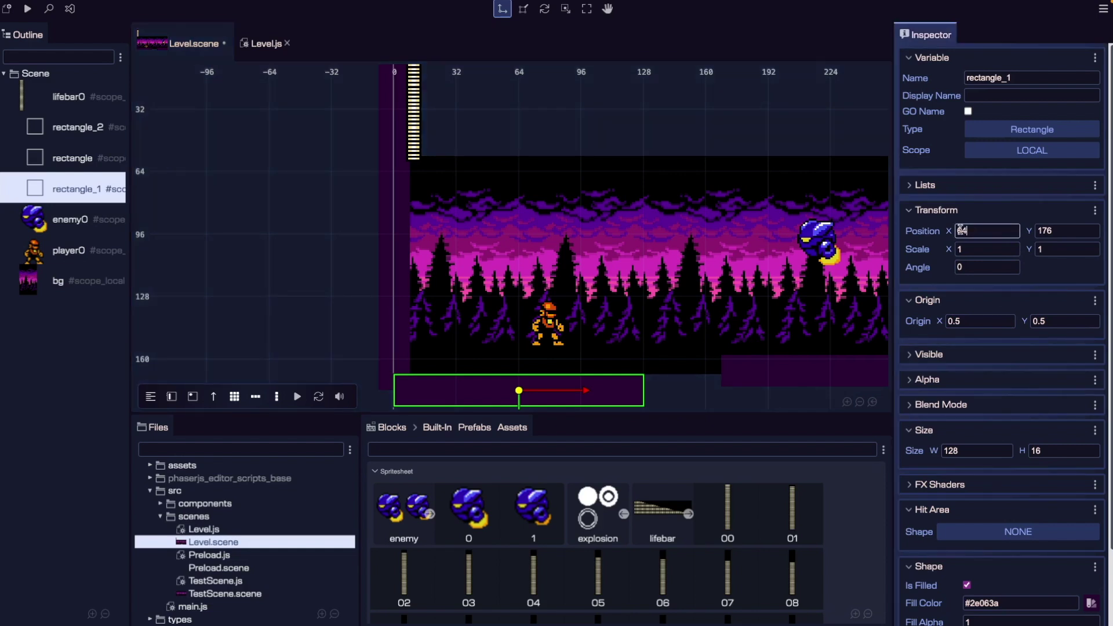
type("0")
key("Tab")
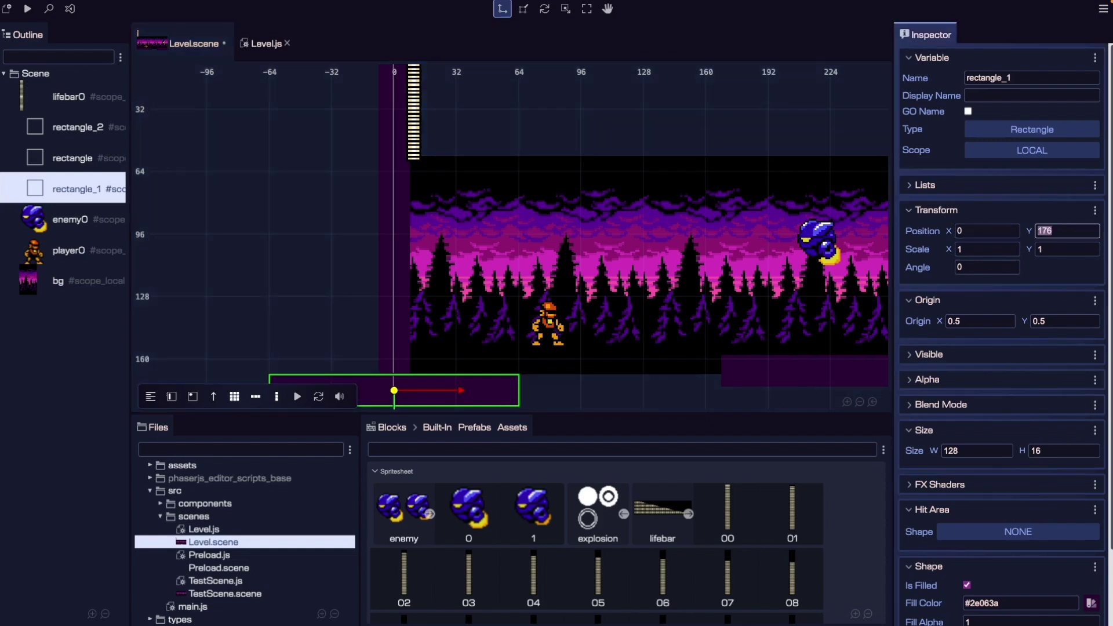
type("160")
key("Return")
left_click(967, 323)
type("0")
key("Tab")
type("0")
key("Tab")
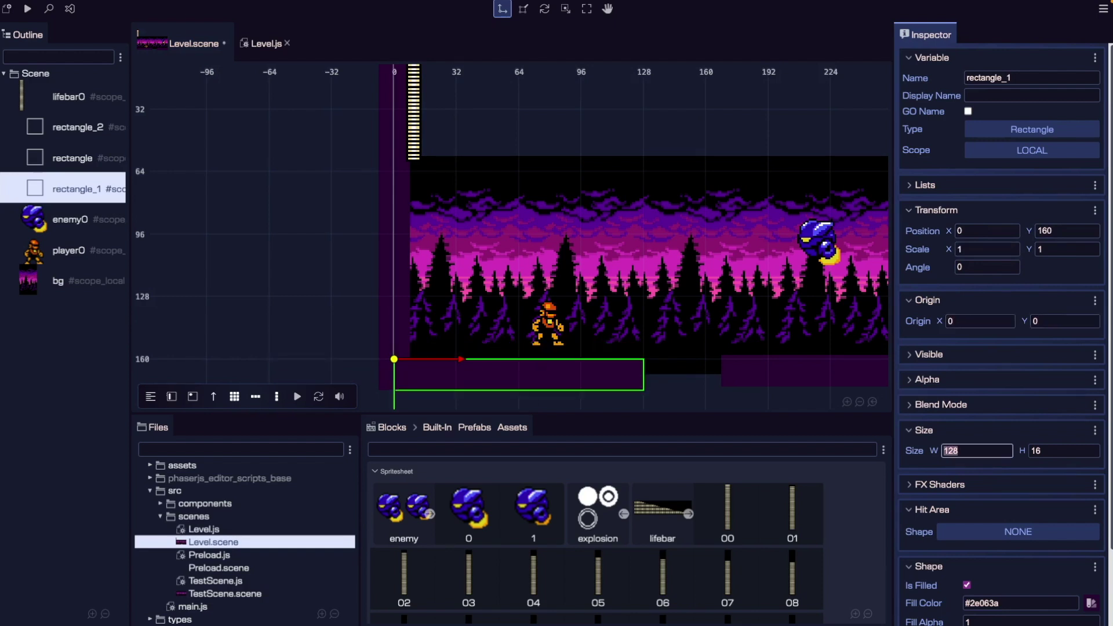
Give the right ground platform origin 0, 0 and position 160, 160
left_click(755, 372)
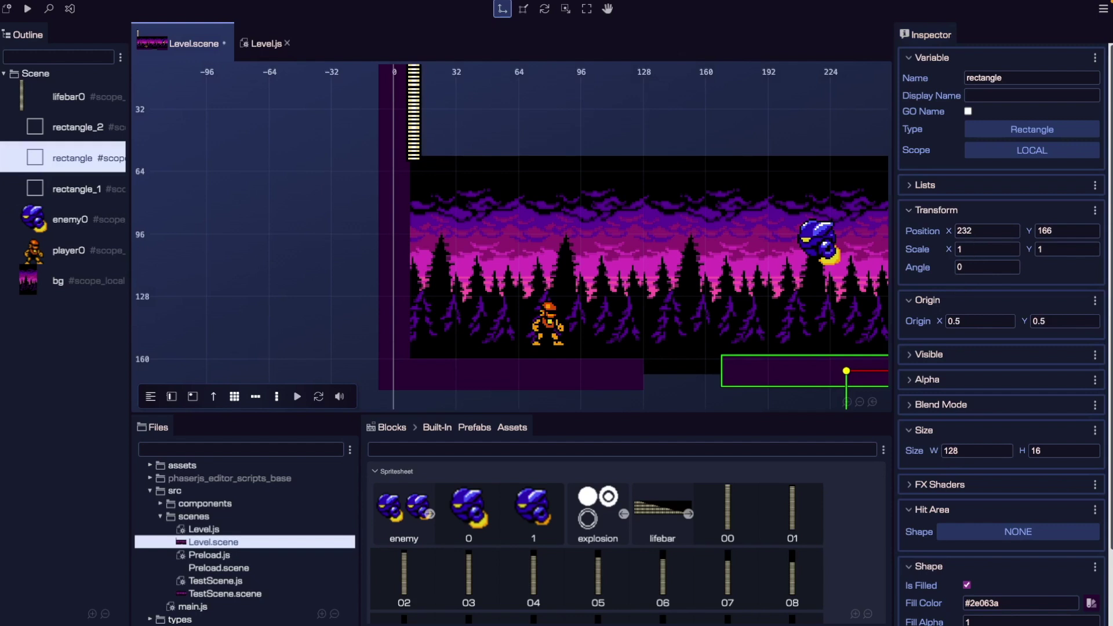
left_click(982, 320)
key("ctrl+a")
type("0")
key("Tab")
type("0")
key("Tab")
left_click(980, 230)
key("ctrl+a")
type("160")
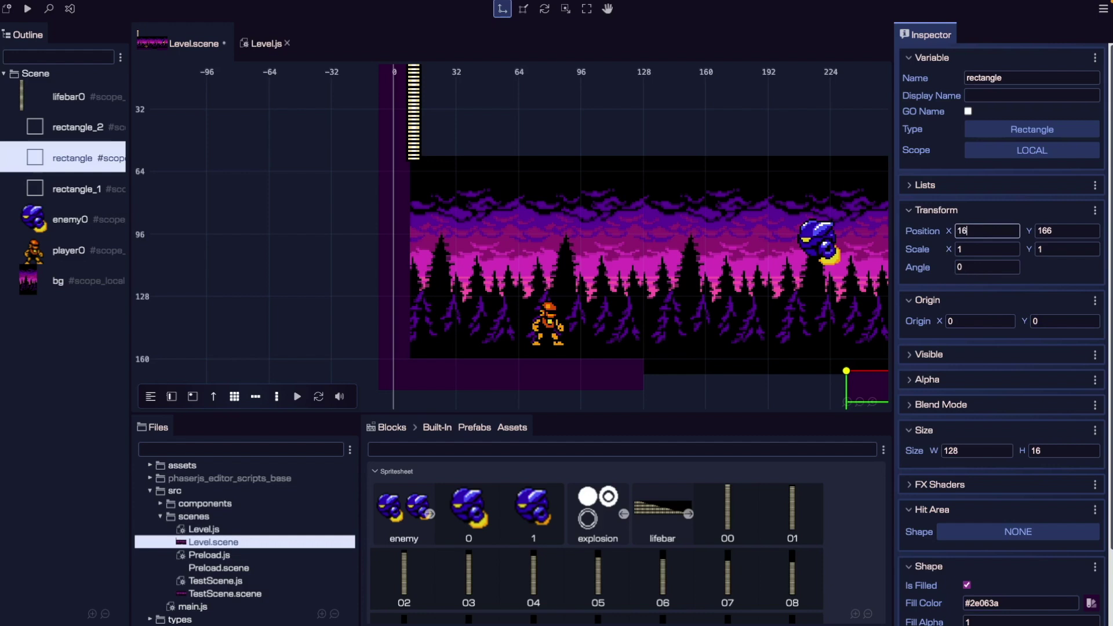
key("Tab")
type("160")
key("Tab")
left_click(549, 327)
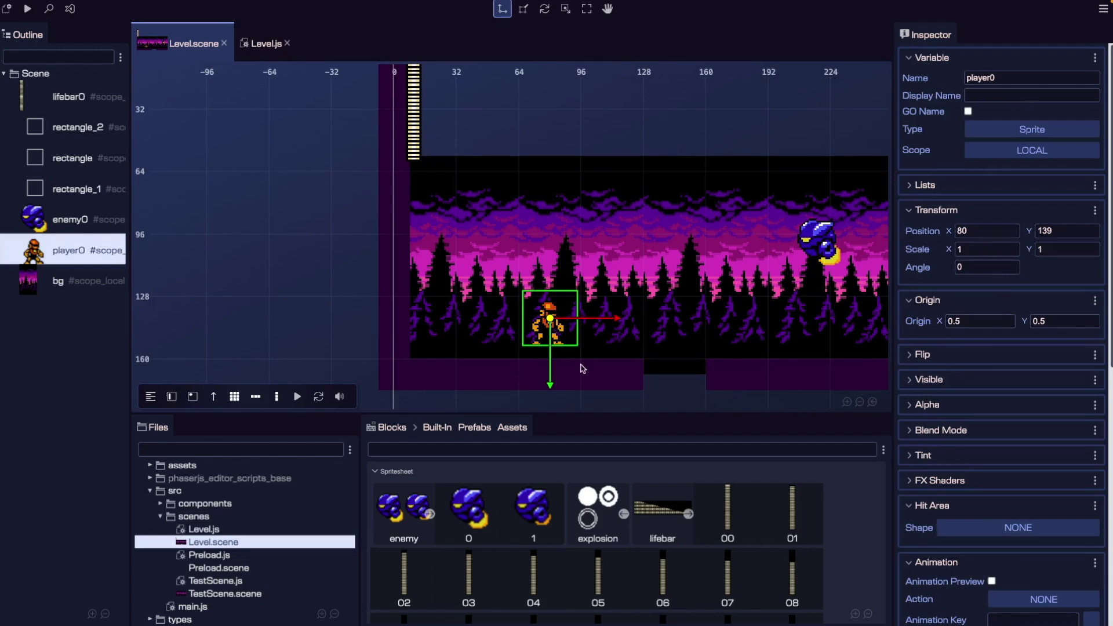
Move the player to 48, 144 and the enemy to 244, 96
left_click(984, 231)
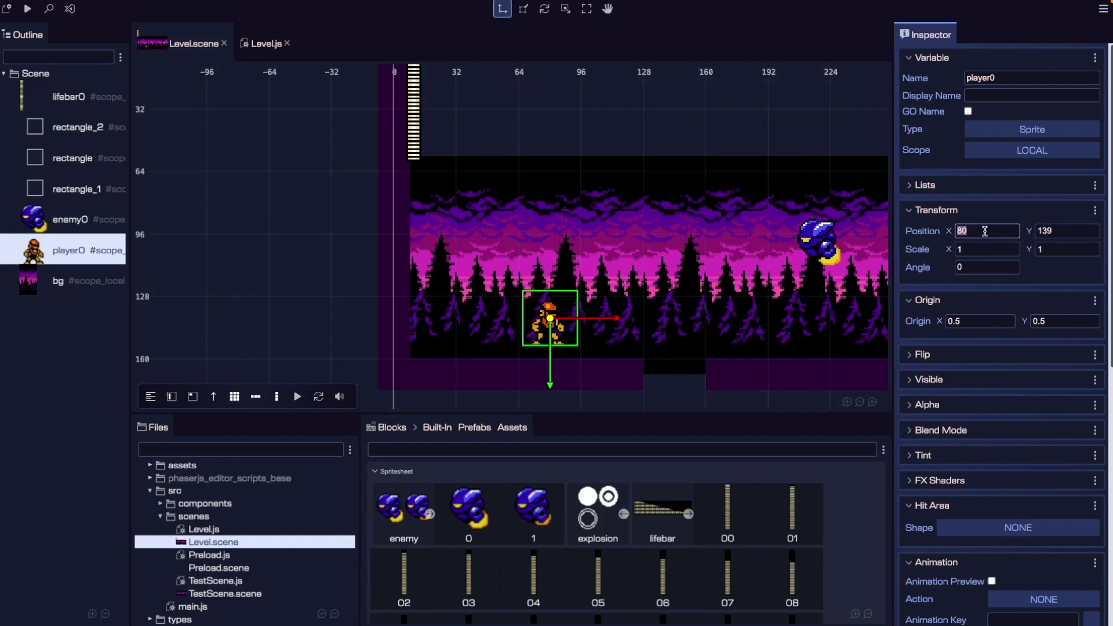
key("Tab")
type("144")
key("Tab")
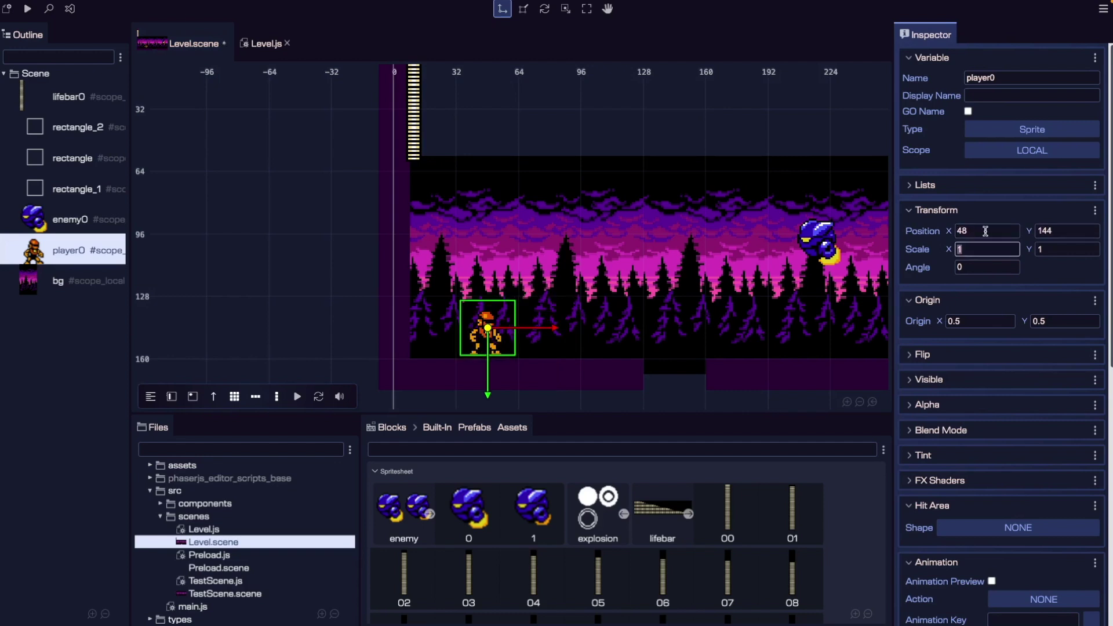
left_click(814, 241)
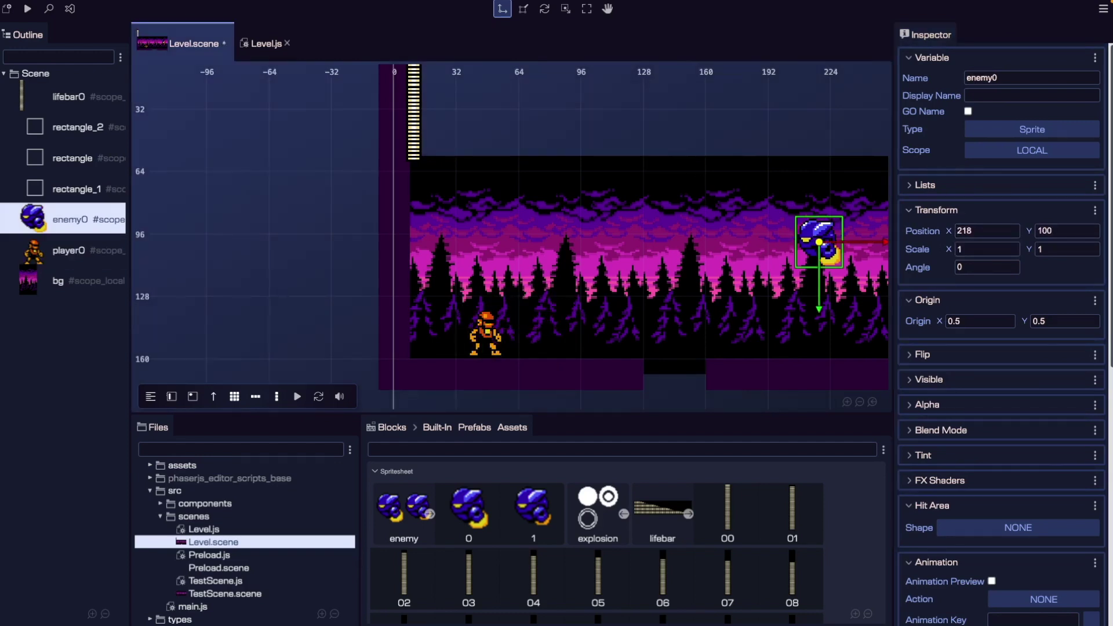
left_click(974, 230)
type("244")
key("Tab")
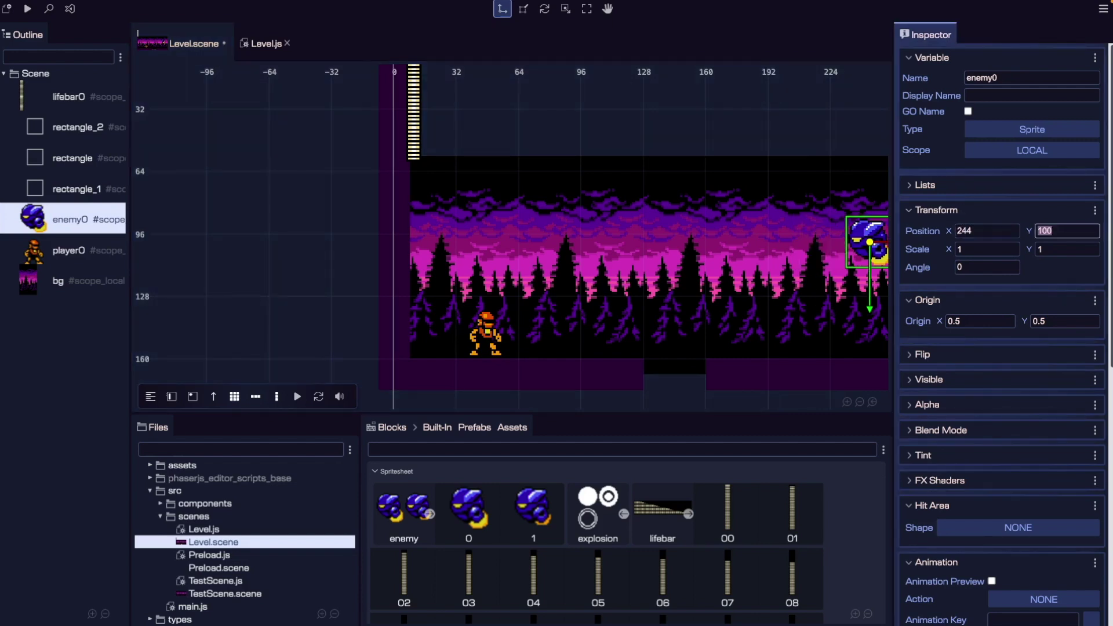
type("96")
key("Tab")
Place the lifebar at 8, 8 with origin 0, 0
left_click(412, 113)
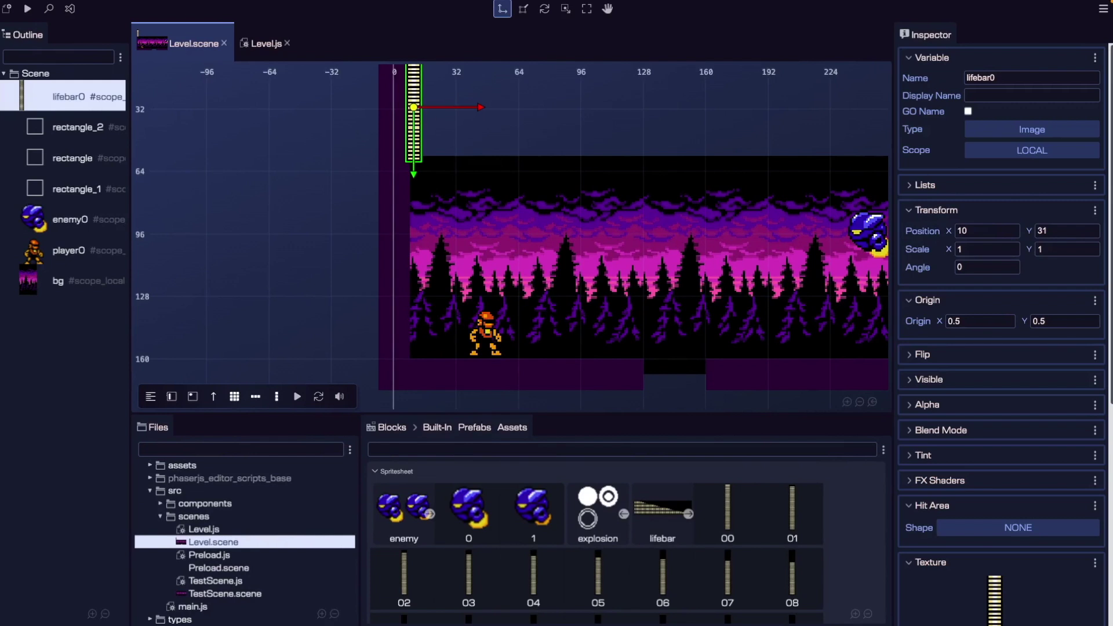
left_click(992, 230)
type("8")
key("Tab")
type("8")
key("Tab")
left_click(976, 321)
type("0")
key("Tab")
type("0")
key("Tab")
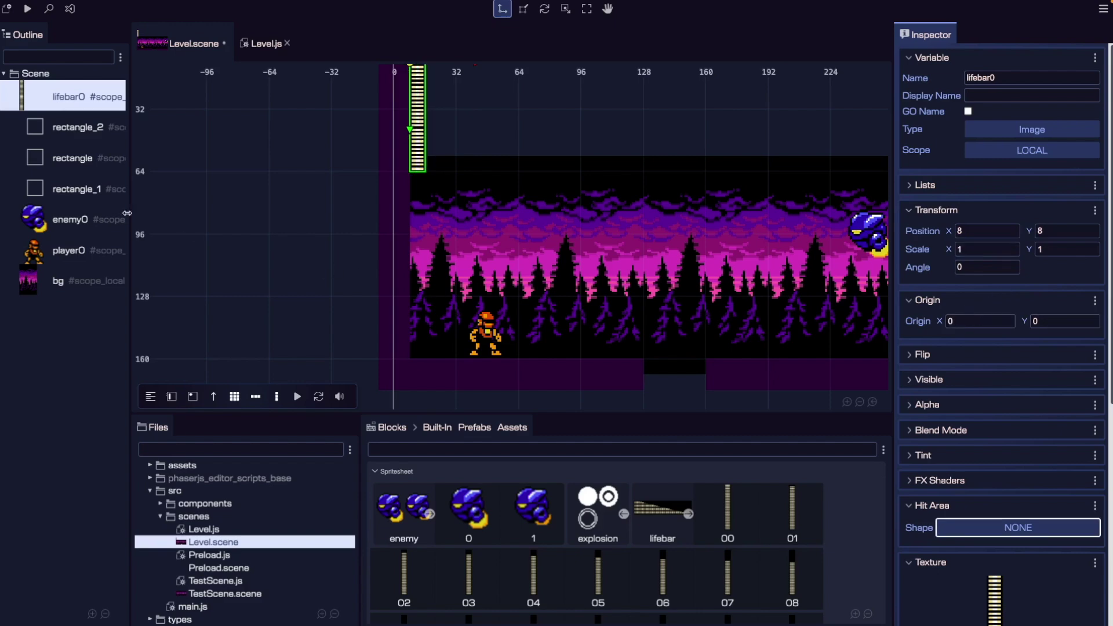
Launch the game preview in the browser with F12 and reload it
left_click(260, 192)
key("F12")
key("super+r")
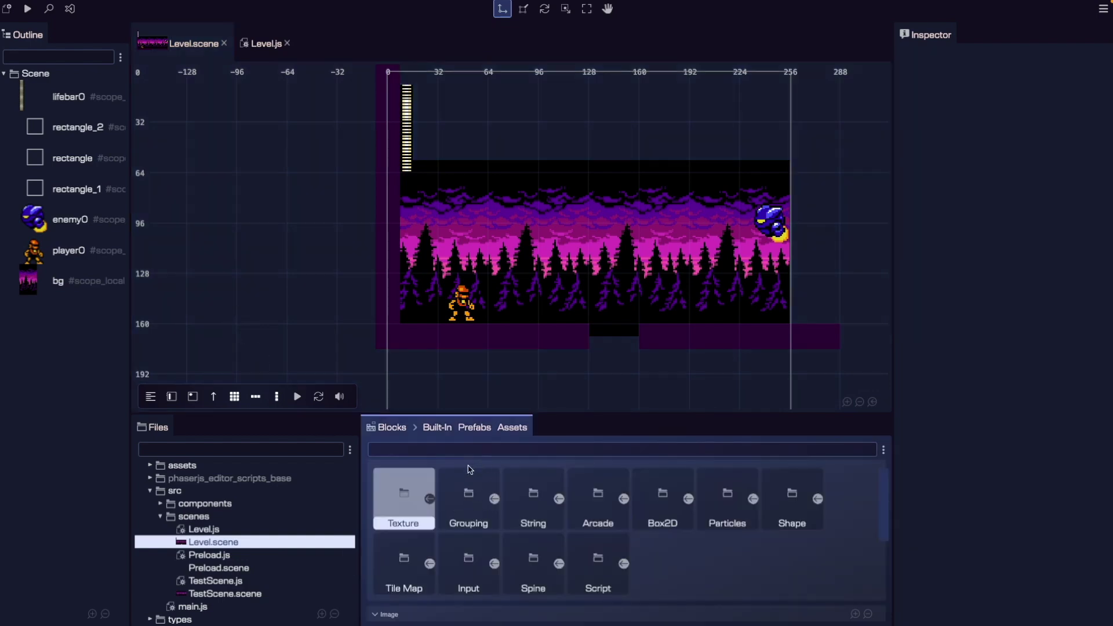
Drop a Layer block from Grouping into the scene and rename layer_1 to 'background'
left_click(495, 499)
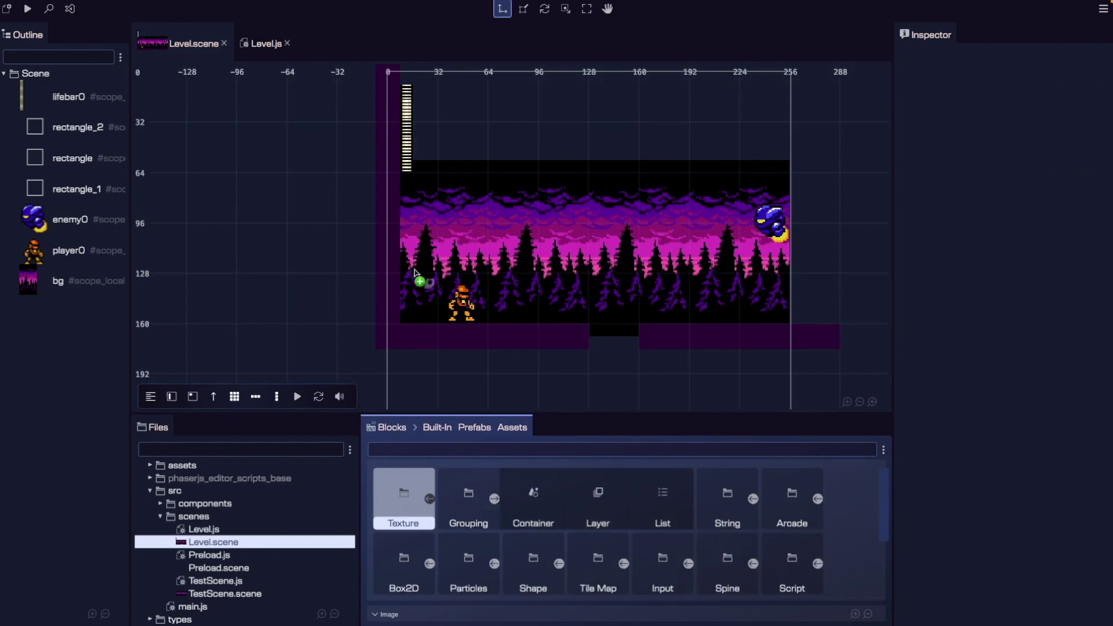
left_click_drag(376, 253, 375, 253)
left_click(43, 125)
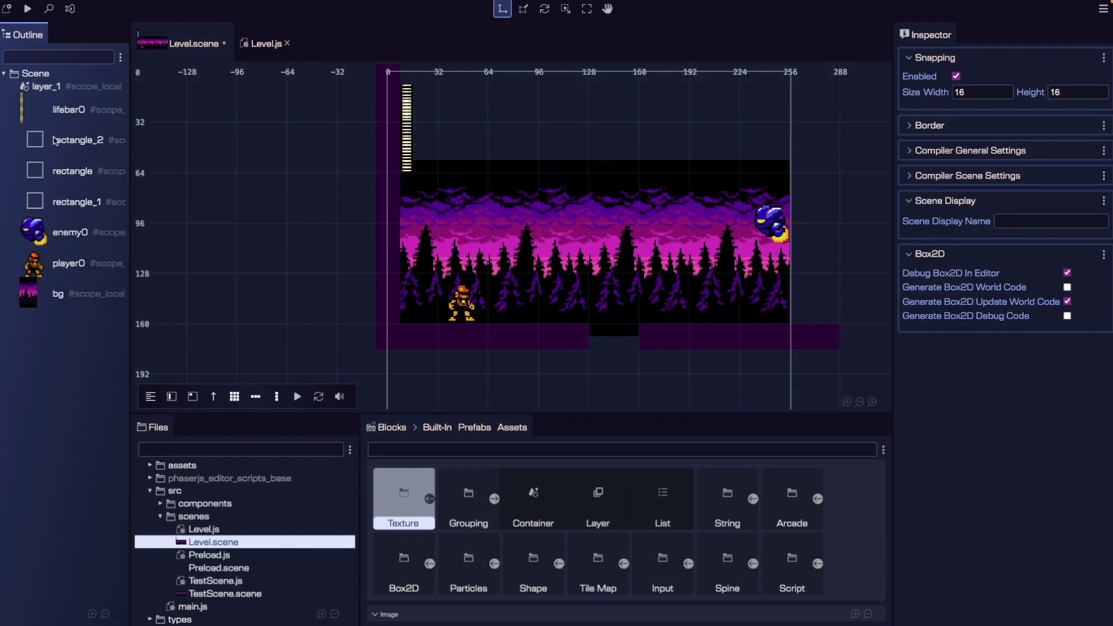
left_click(64, 87)
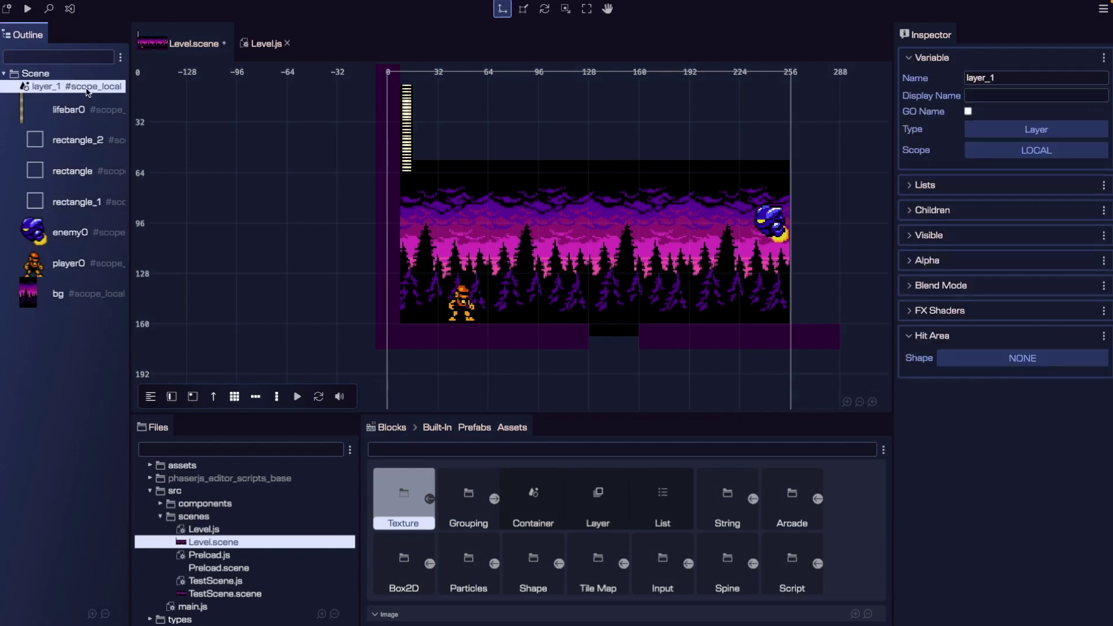
left_click(991, 85)
double_click(993, 87)
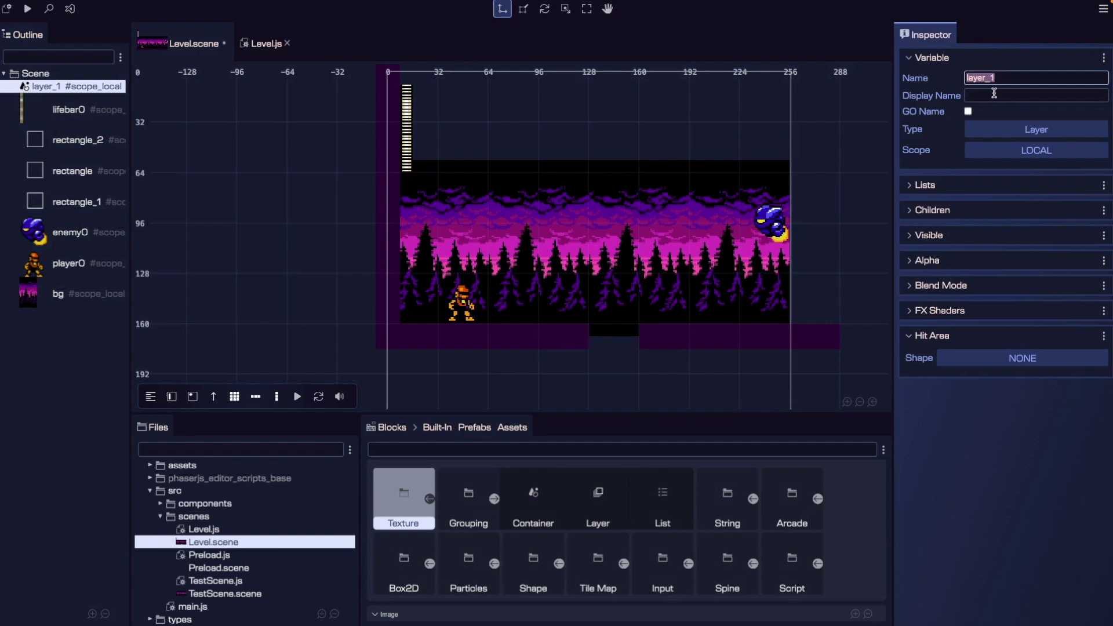
type("background")
left_click(62, 91)
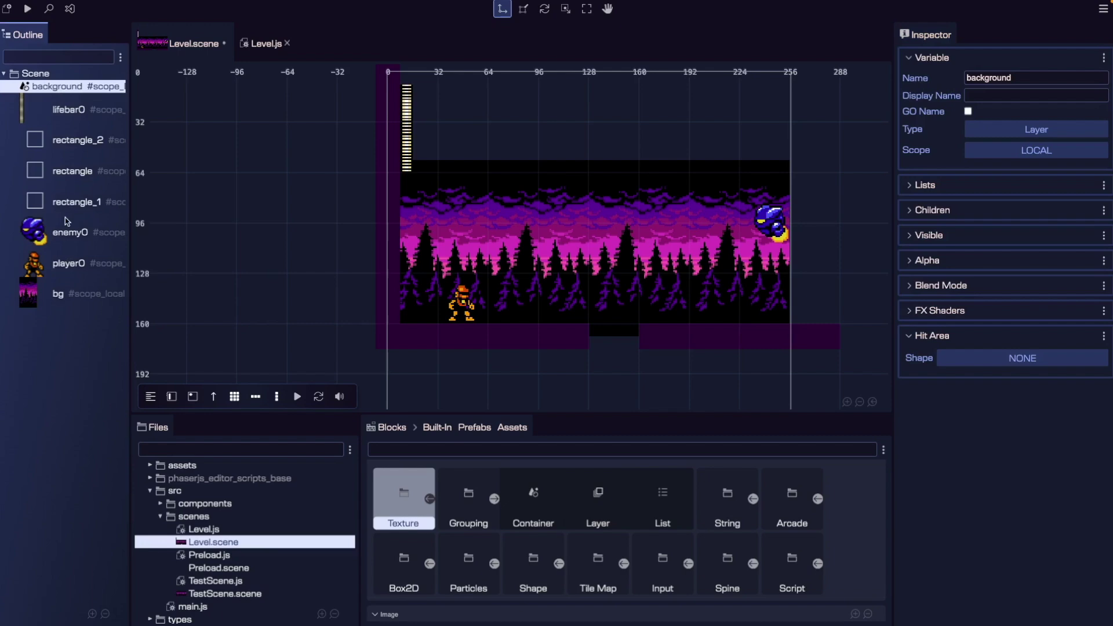
Move the bg tile sprite under the background layer via Move To Parent, then collapse it
left_click(80, 294)
right_click(79, 297)
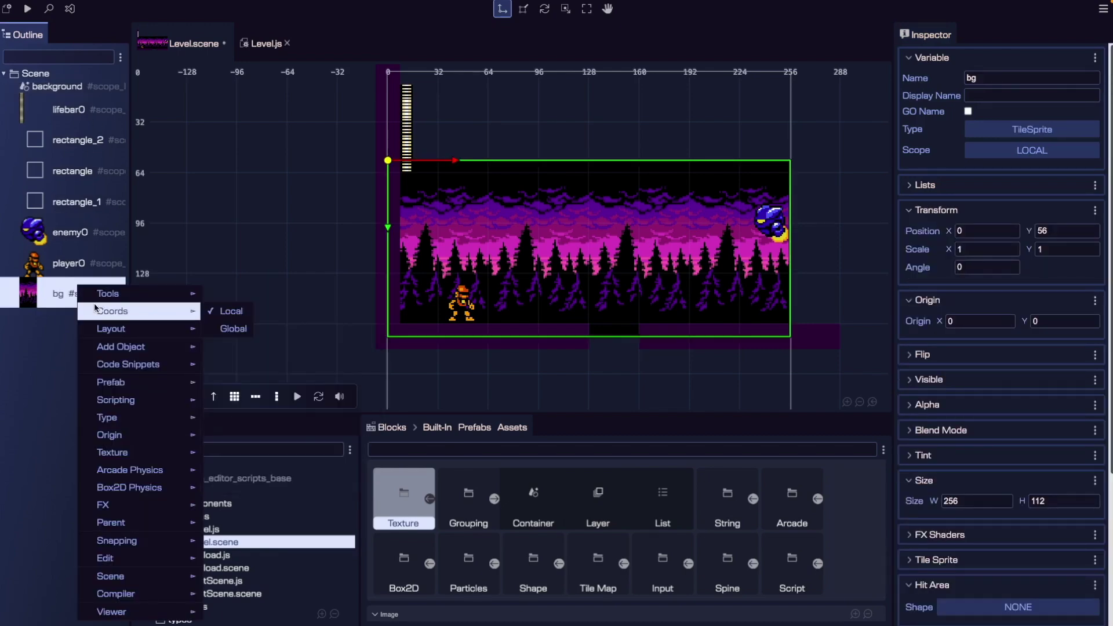
mouse_move(147, 536)
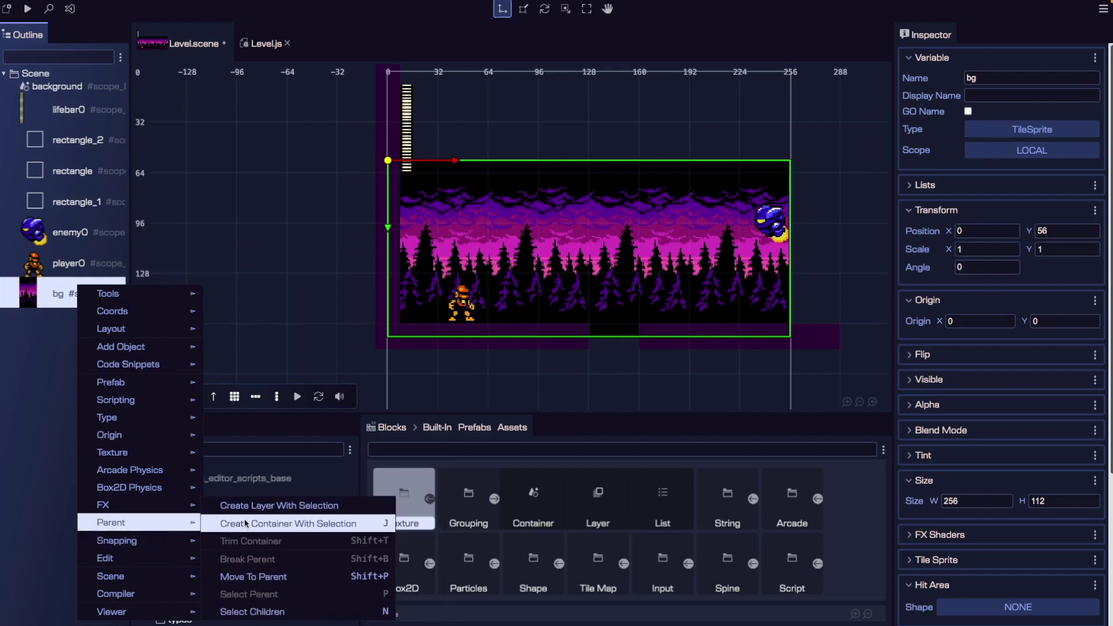
left_click(280, 577)
left_click(518, 181)
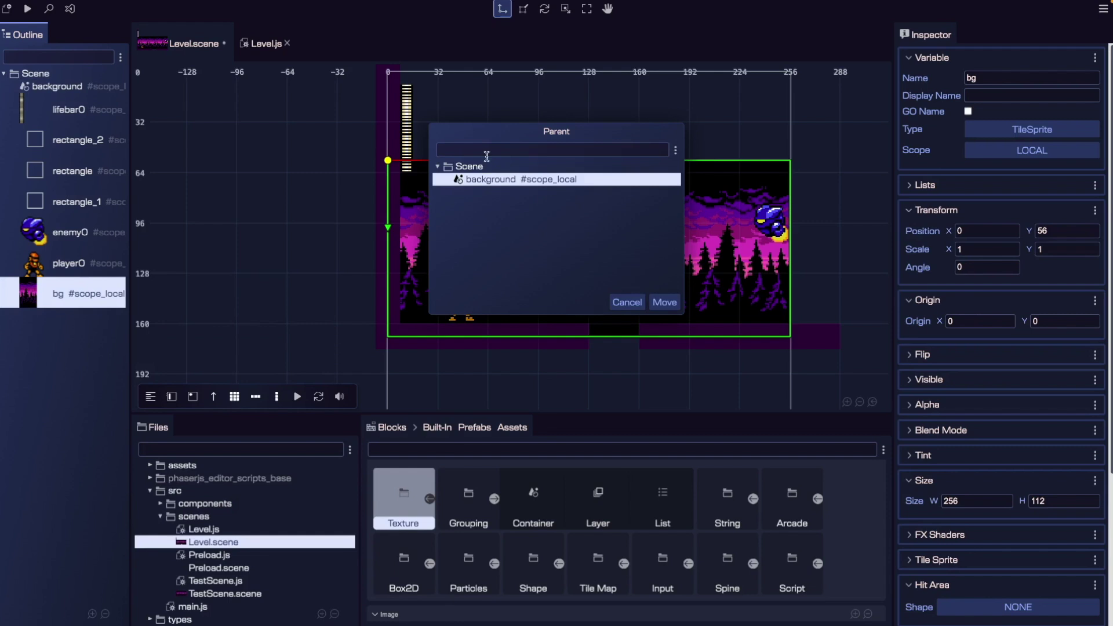
left_click(664, 302)
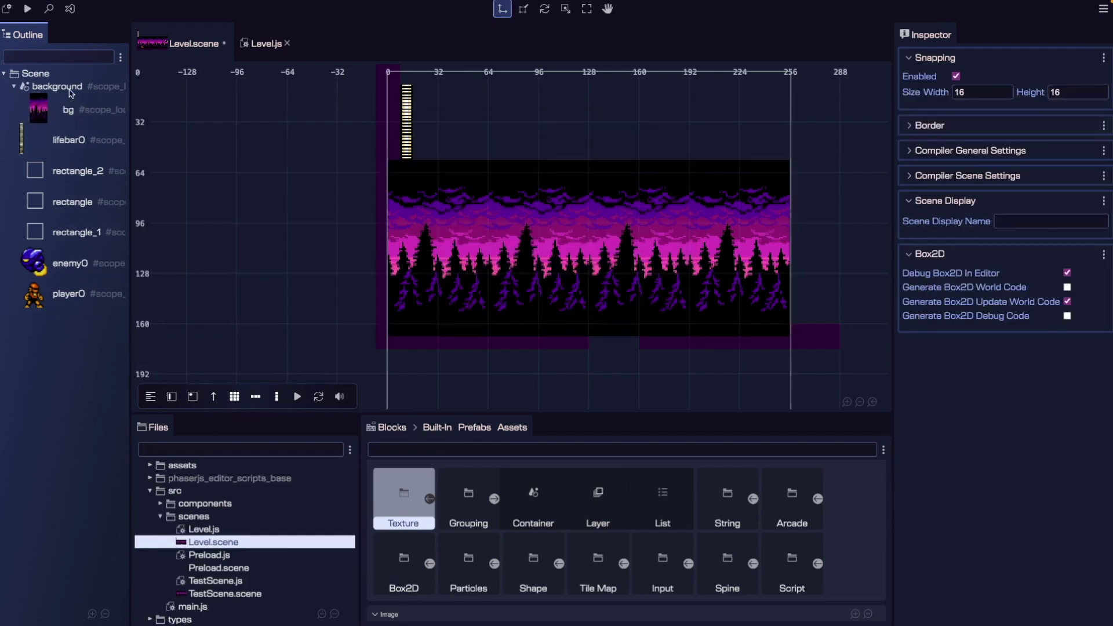
left_click(14, 86)
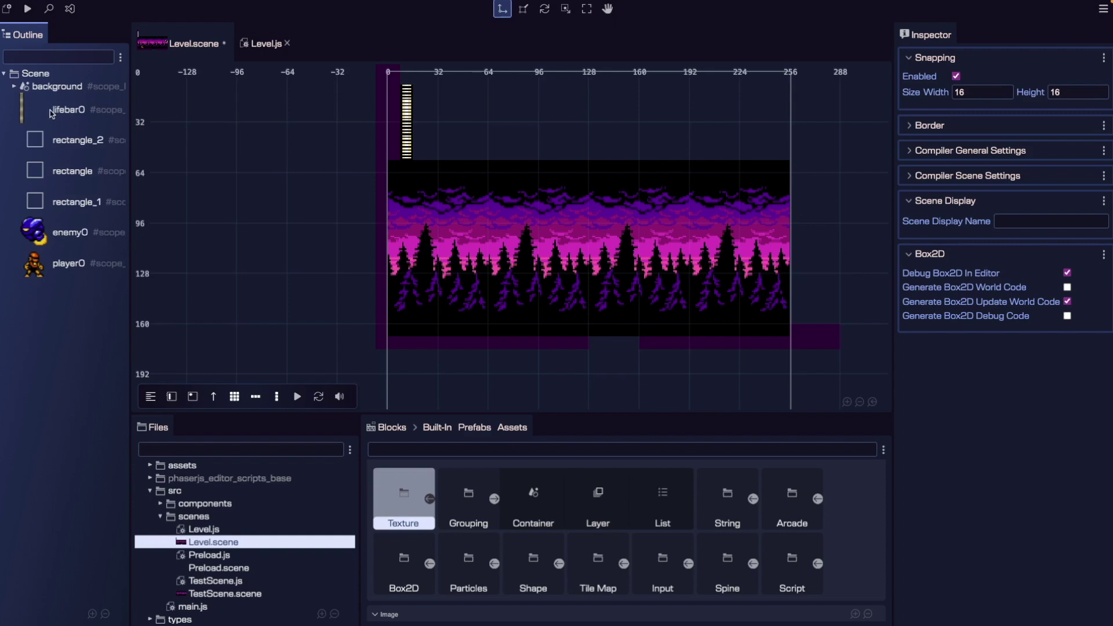
Add a new Layer from the Outline's Add Object menu and name it 'ui'
right_click(62, 304)
mouse_move(148, 346)
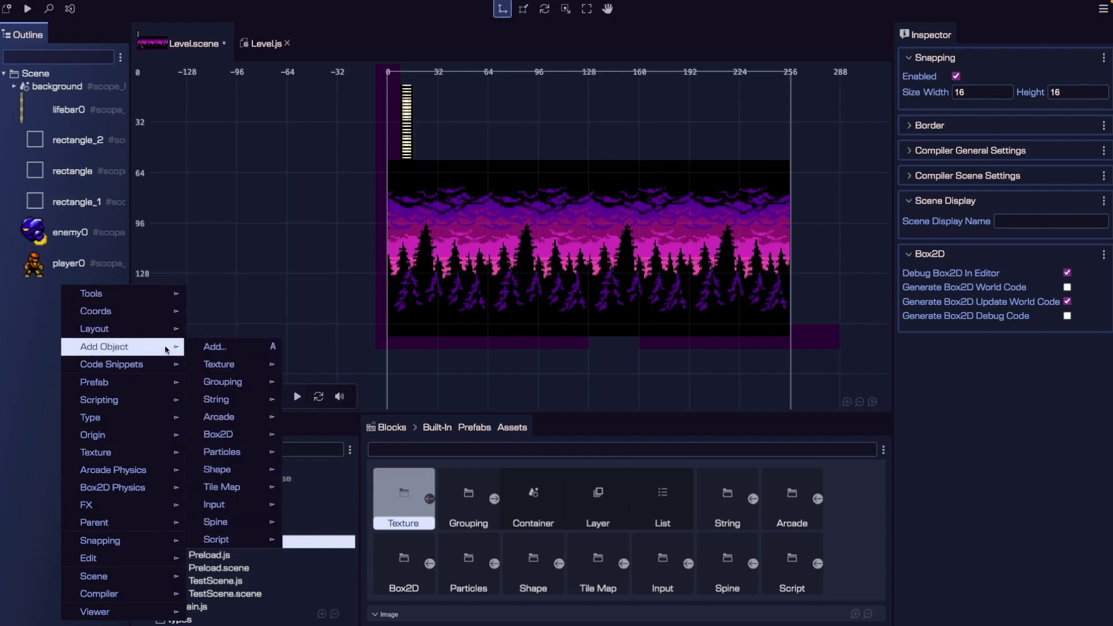
mouse_move(255, 381)
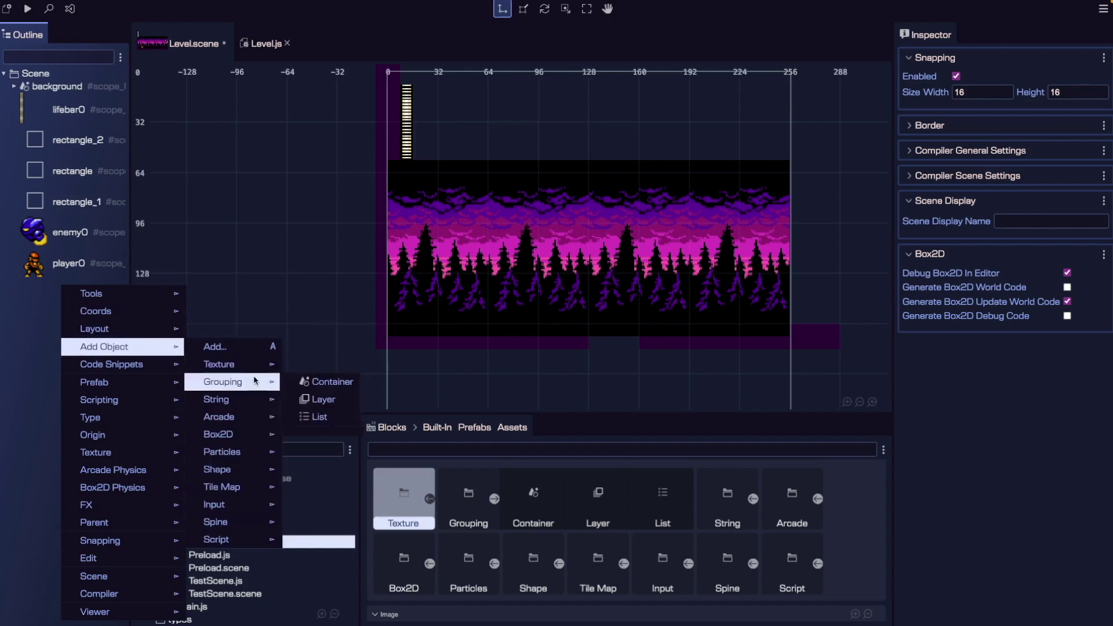
left_click(314, 402)
left_click(1003, 80)
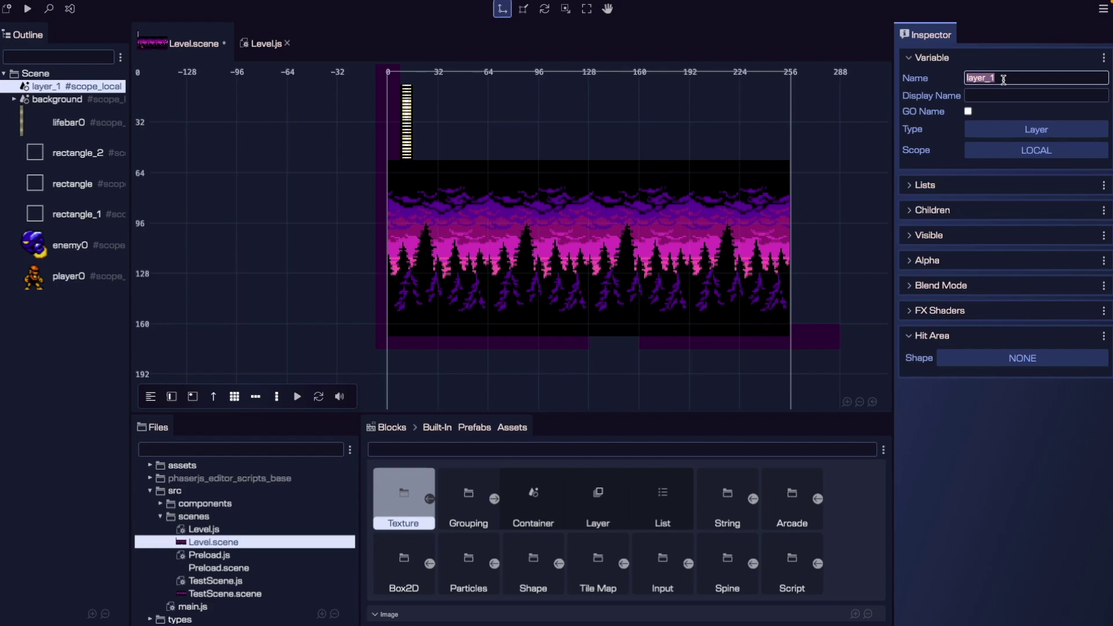
type("ui")
Move lifebar0 into the ui layer via Move To Parent
left_click(73, 122)
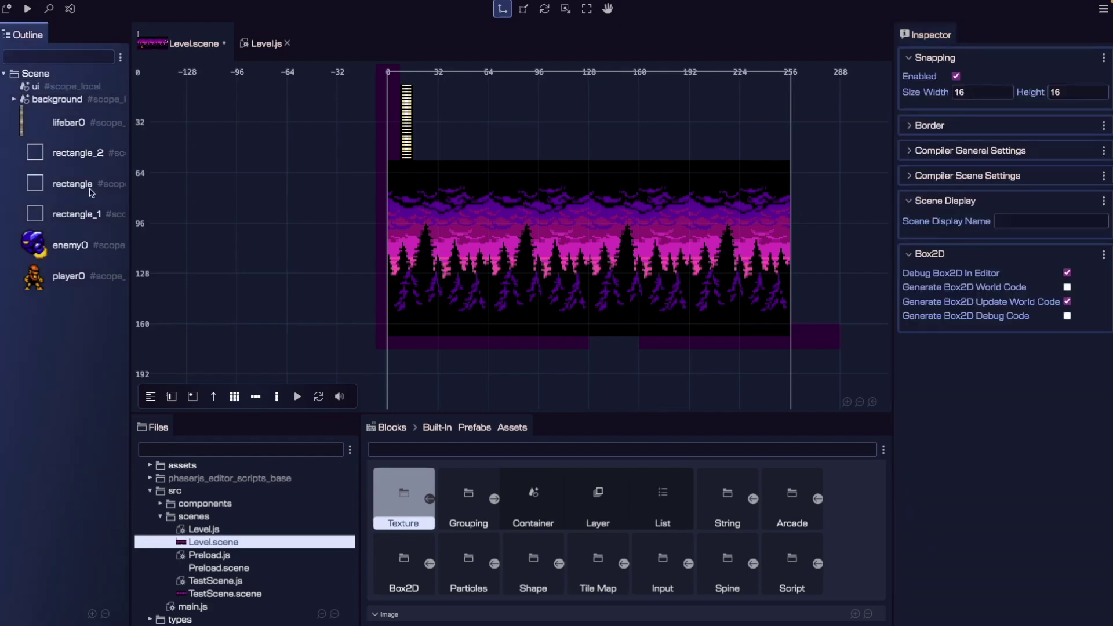
right_click(73, 119)
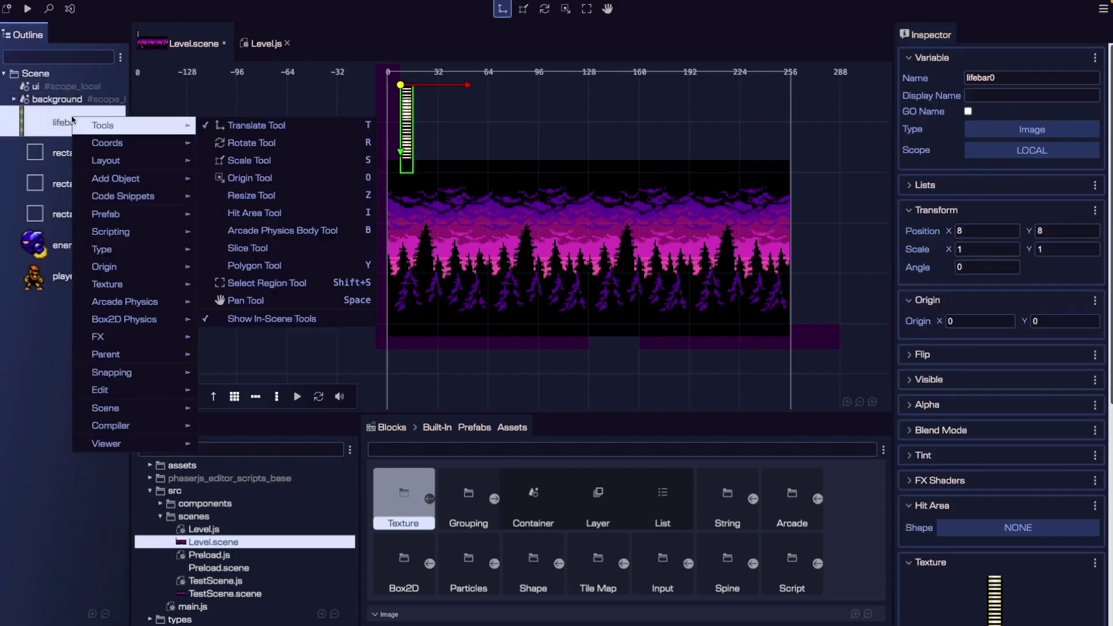
mouse_move(161, 318)
mouse_move(139, 356)
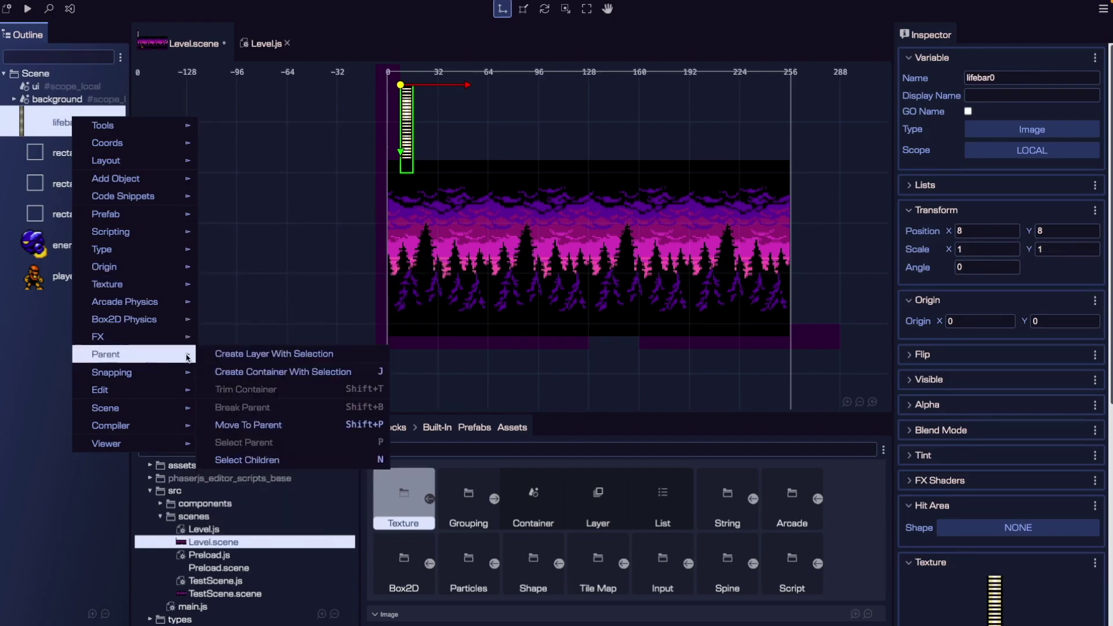
left_click(273, 424)
left_click(504, 179)
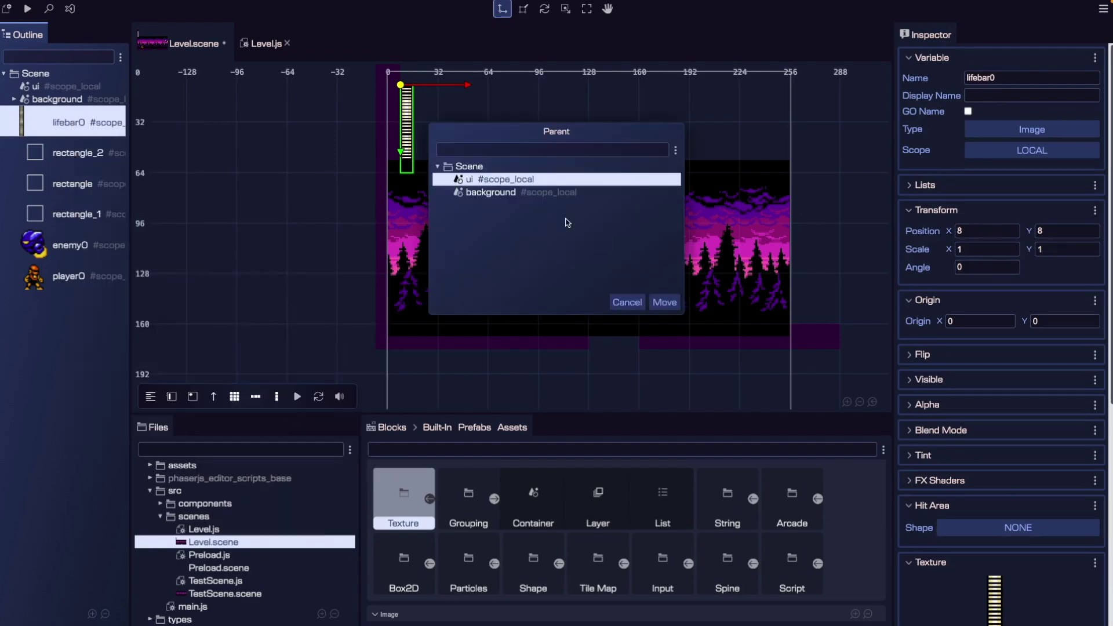
left_click(664, 302)
left_click(142, 248)
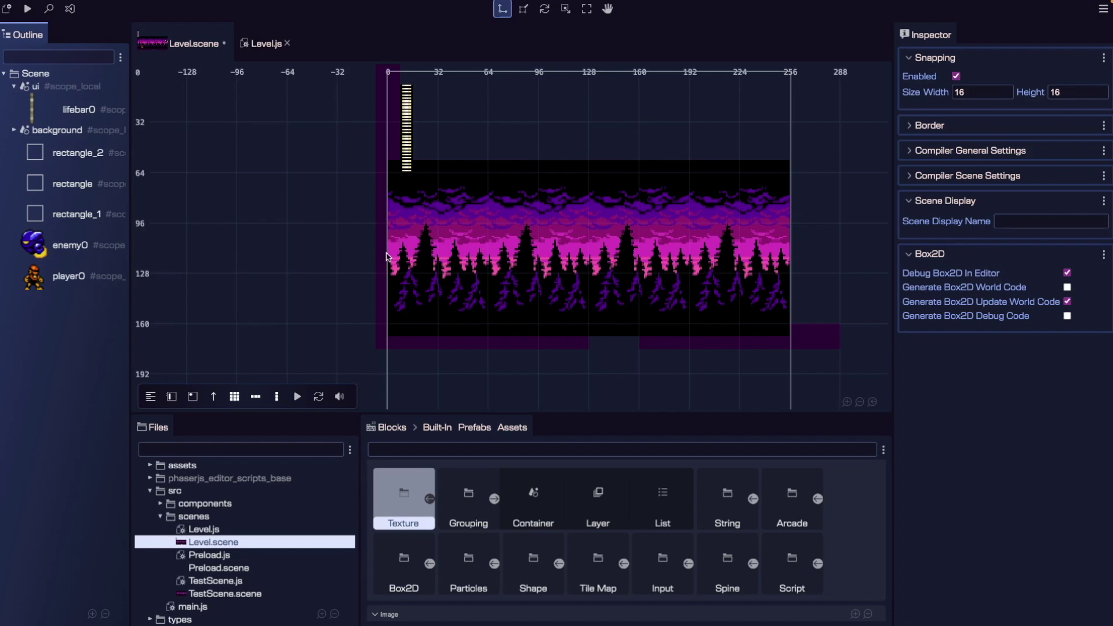
left_click(75, 154)
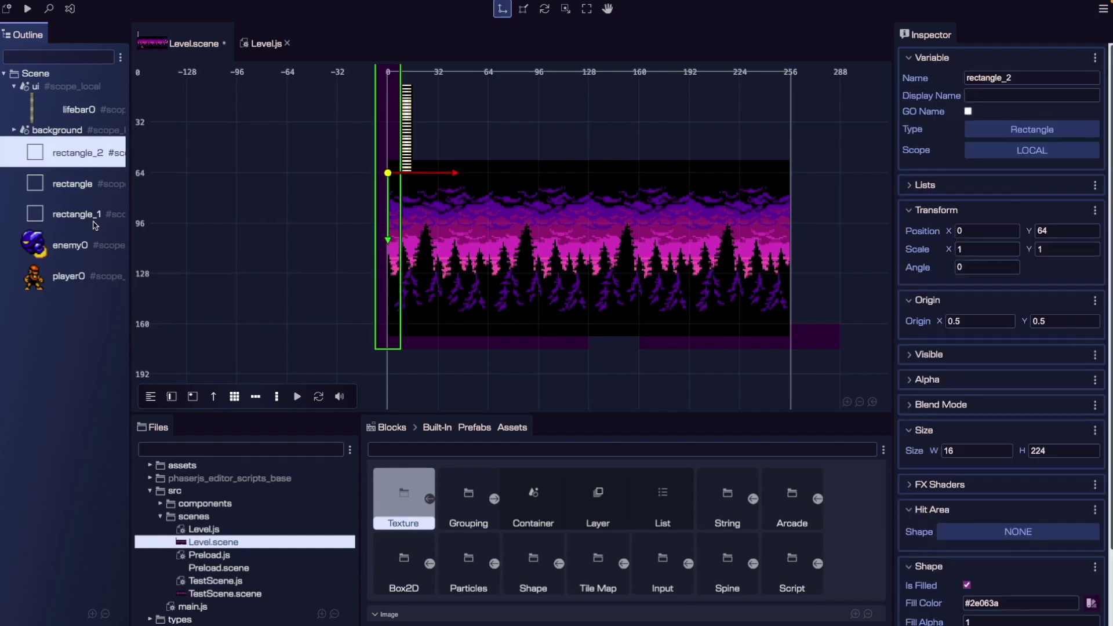
Group rectangle, rectangle_1 and rectangle_2 into a new layer with Create Layer With Selection
left_click(80, 214, "shift")
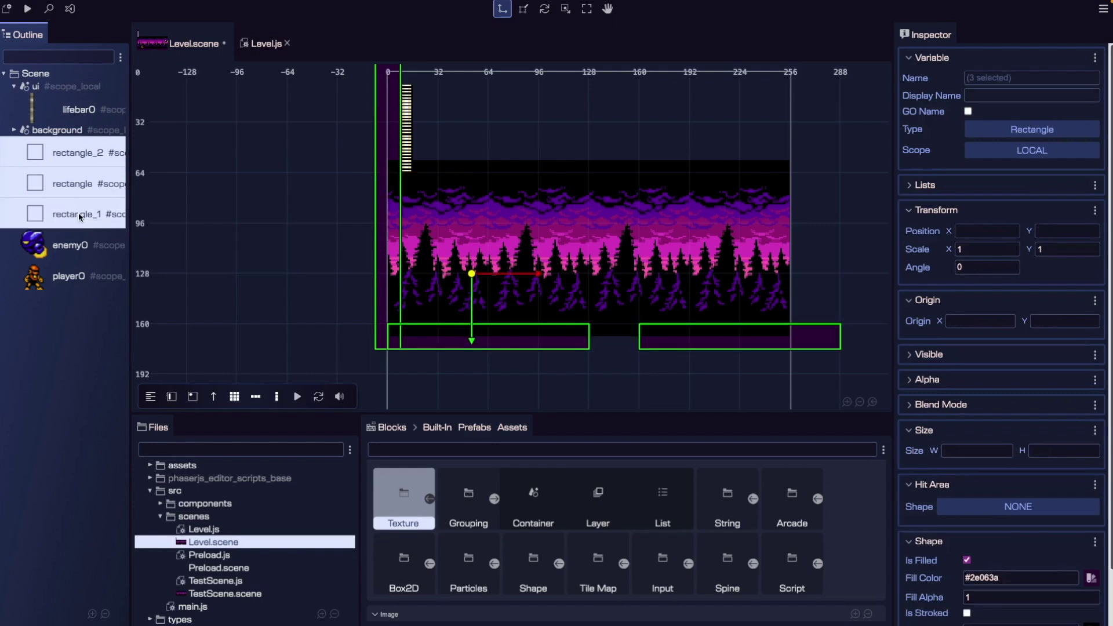
right_click(78, 213)
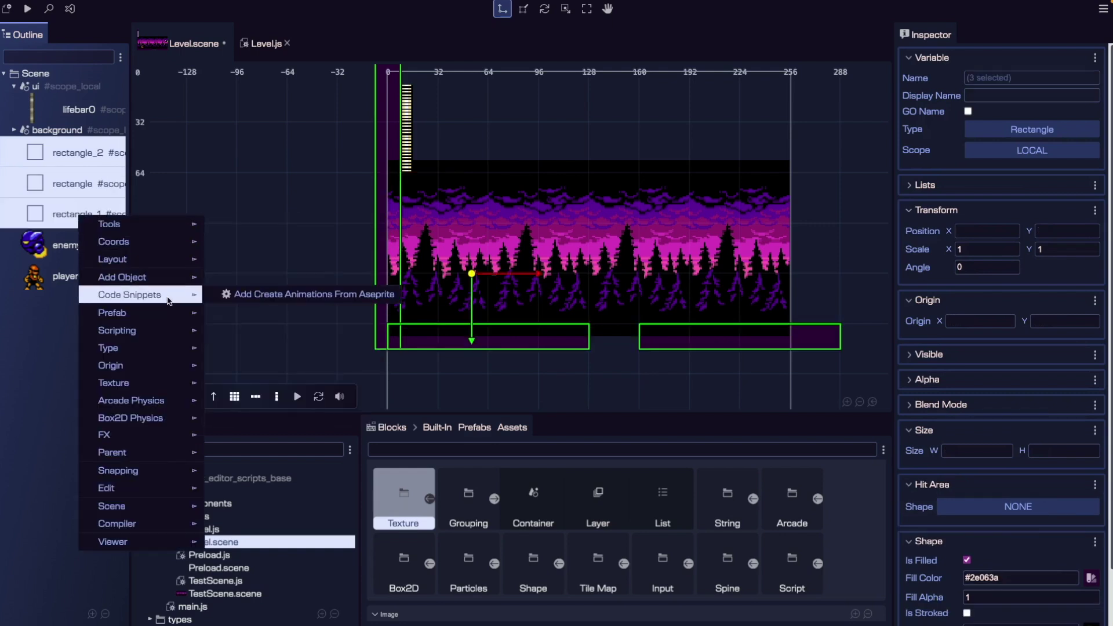
mouse_move(191, 458)
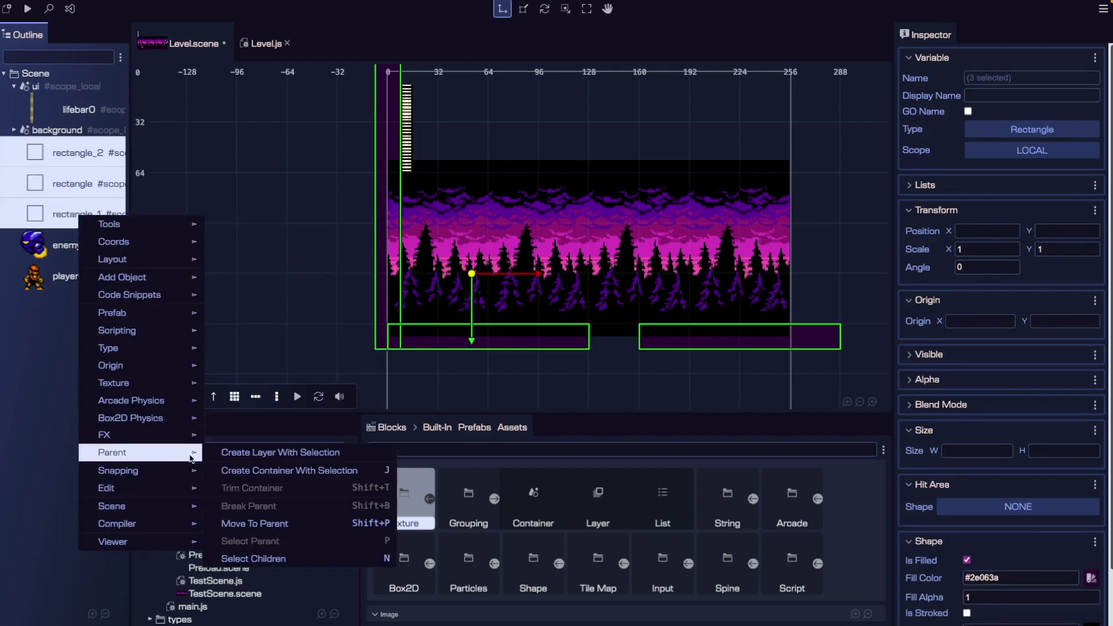
left_click(262, 457)
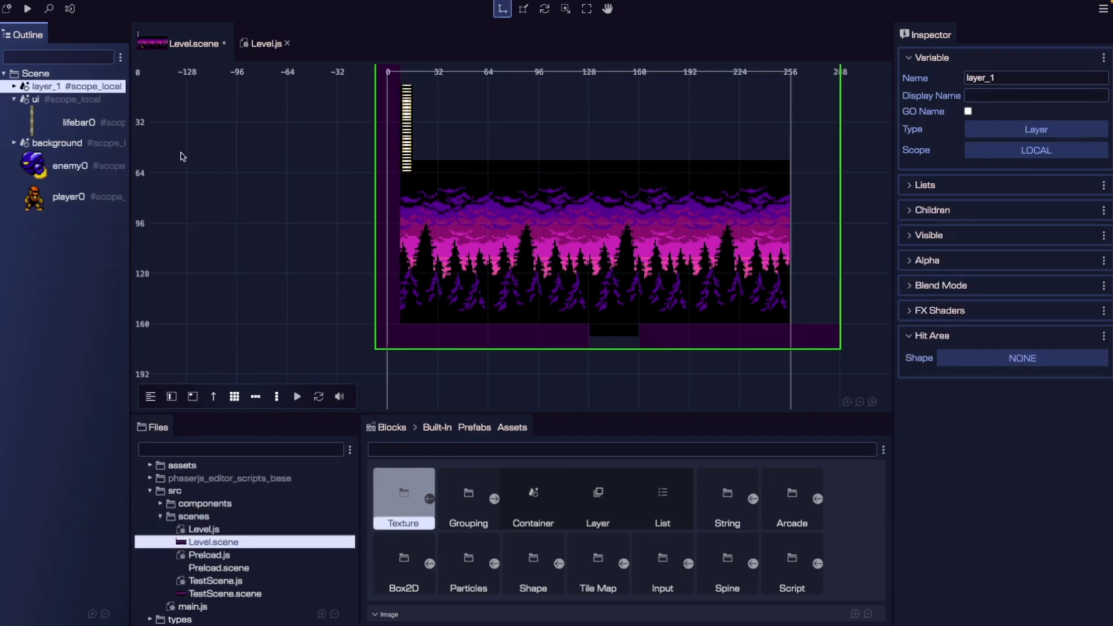
left_click(14, 86)
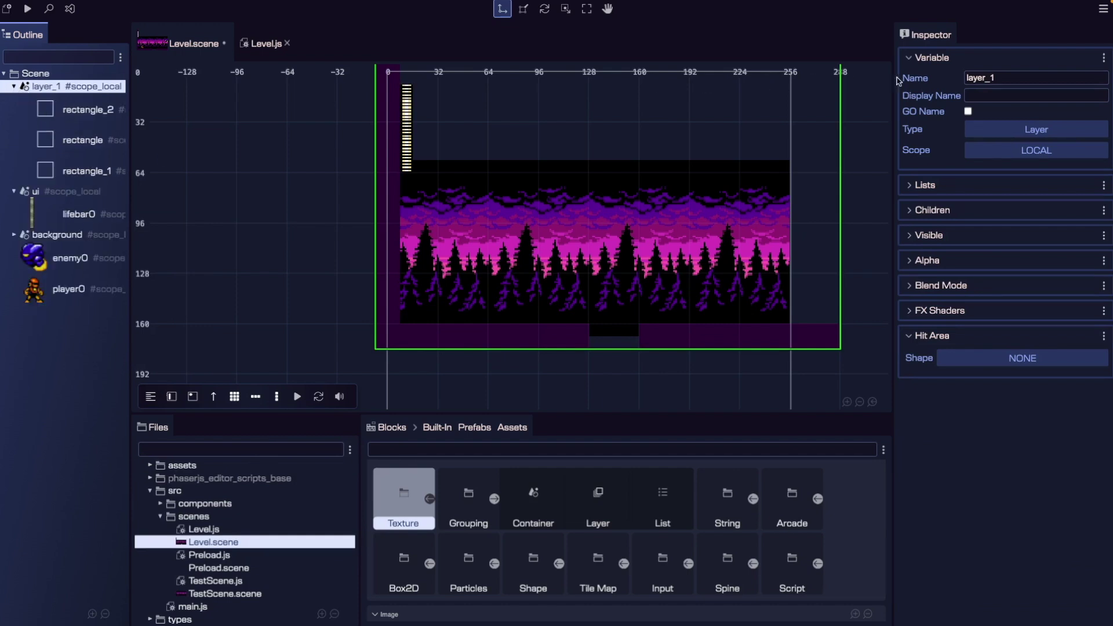
Rename the new layer from layer_1 to 'level', then select the enemy0 sprite
left_click(966, 80)
double_click(982, 79)
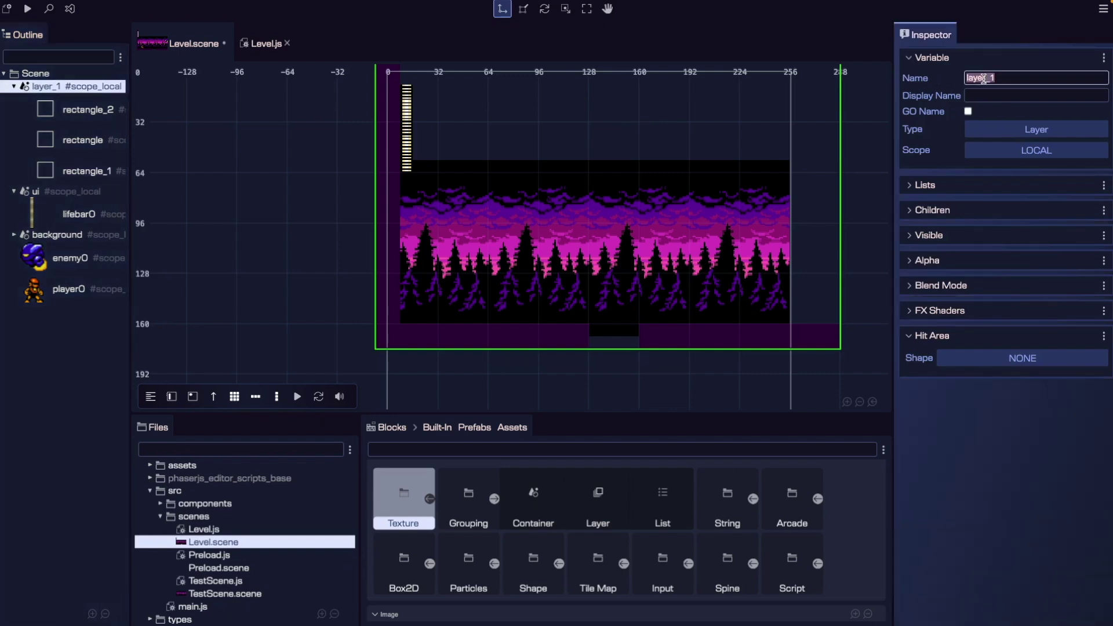
type("level")
left_click(38, 309)
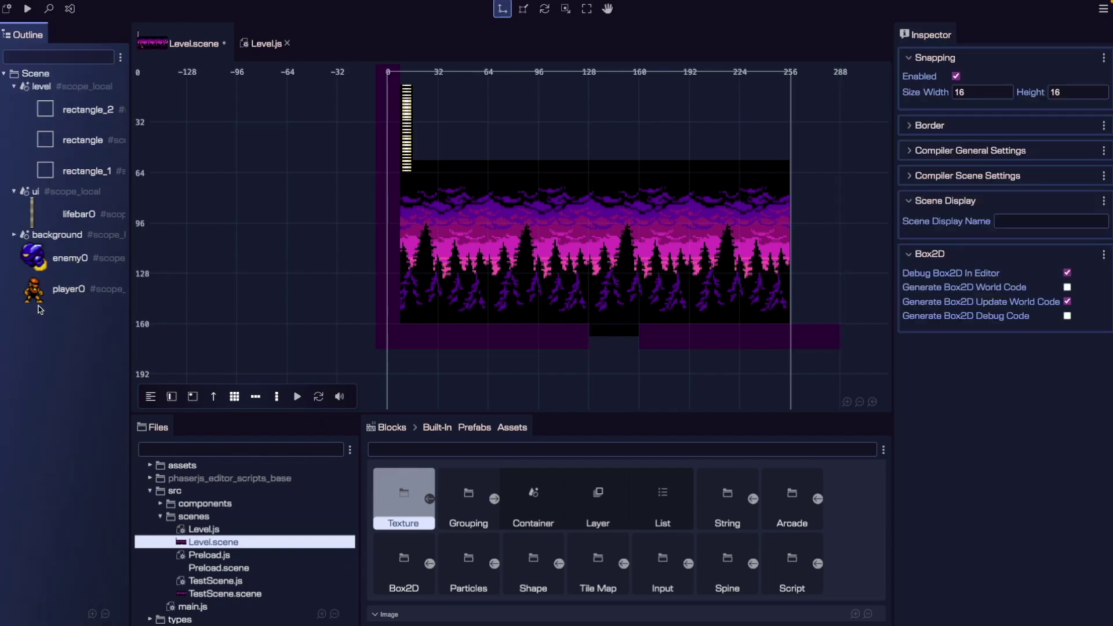
left_click(75, 262)
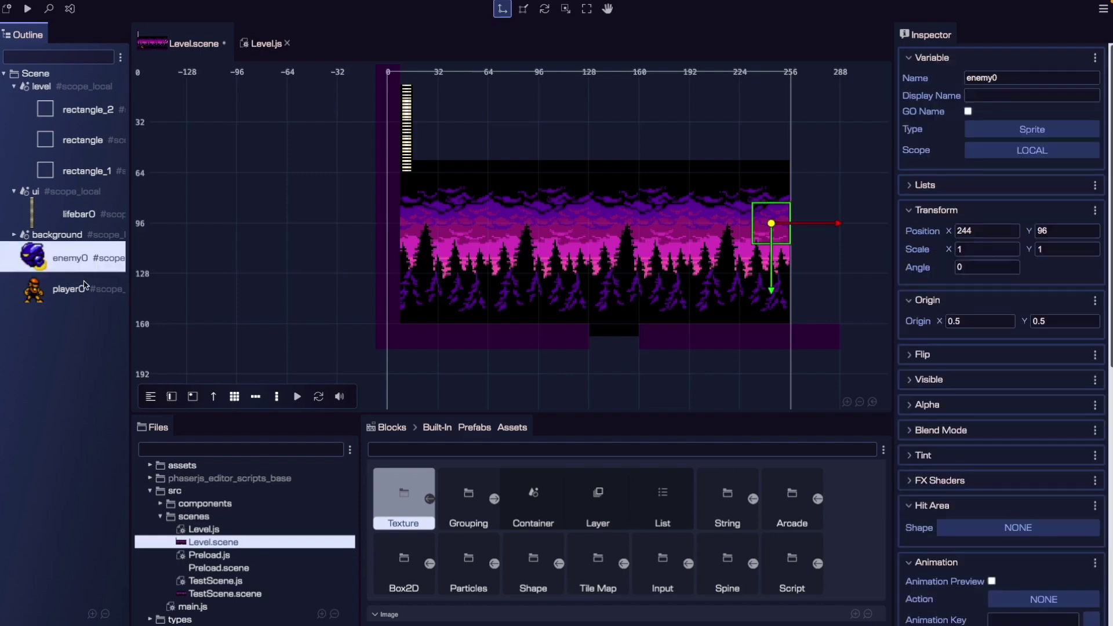
Group the enemy0 and player0 sprites into a new layer
left_click(82, 290, "ctrl")
right_click(82, 290)
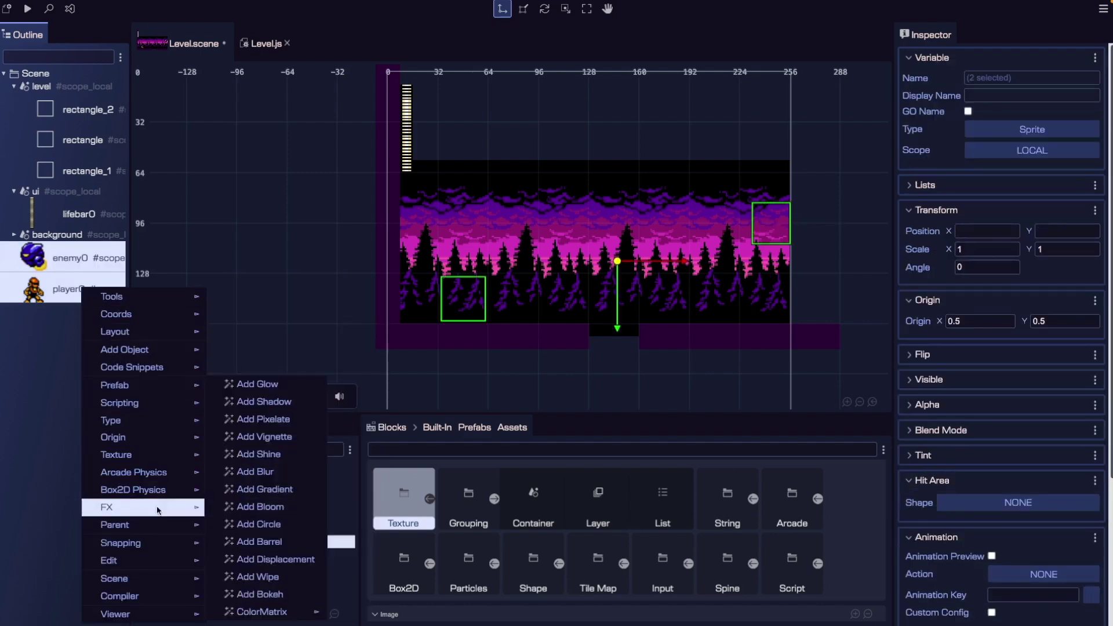
mouse_move(186, 525)
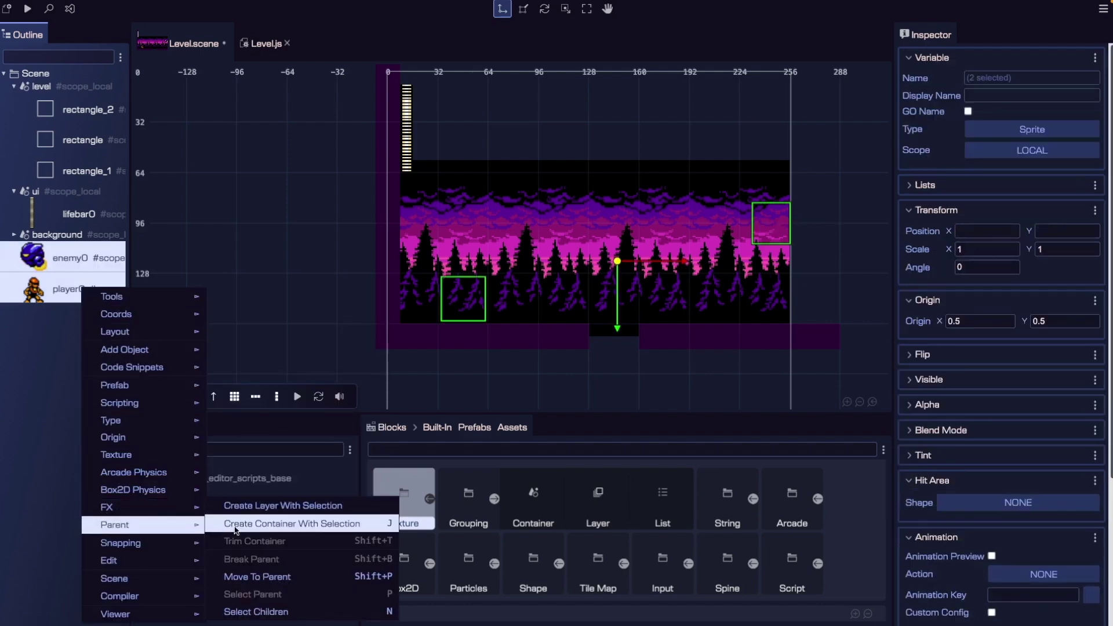
left_click(297, 504)
Name the new layer 'gameplay', then select the ui layer
left_click(1037, 77)
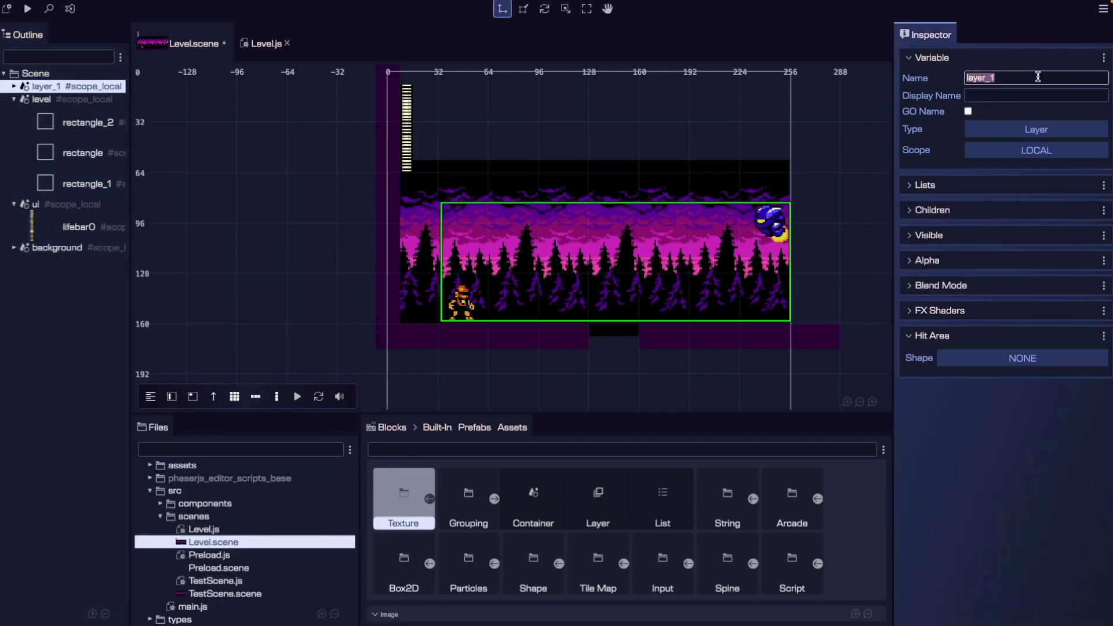
type("gameplay")
left_click(45, 169)
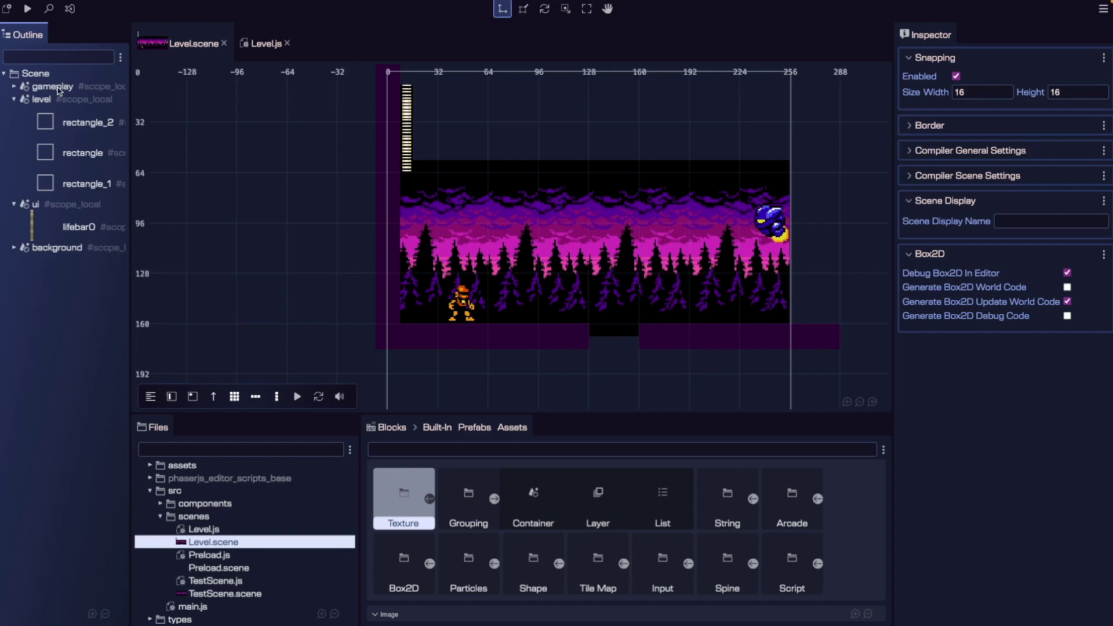
left_click(66, 207)
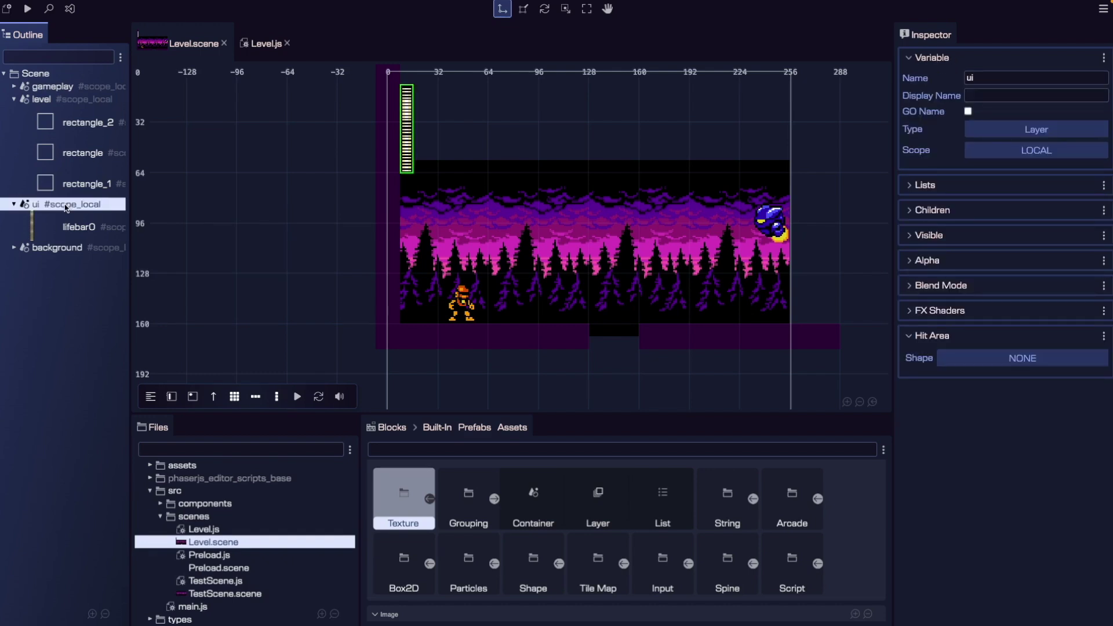
Sort the ui layer to the bottom of the layer order with Move Bottom
right_click(66, 207)
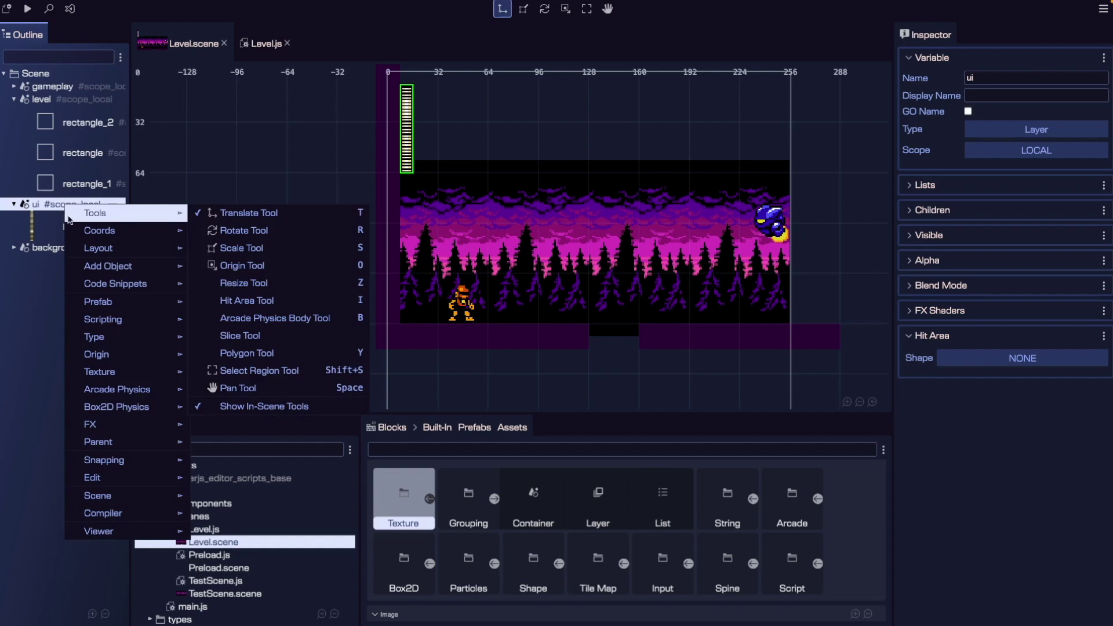
mouse_move(145, 248)
mouse_move(256, 286)
mouse_move(295, 301)
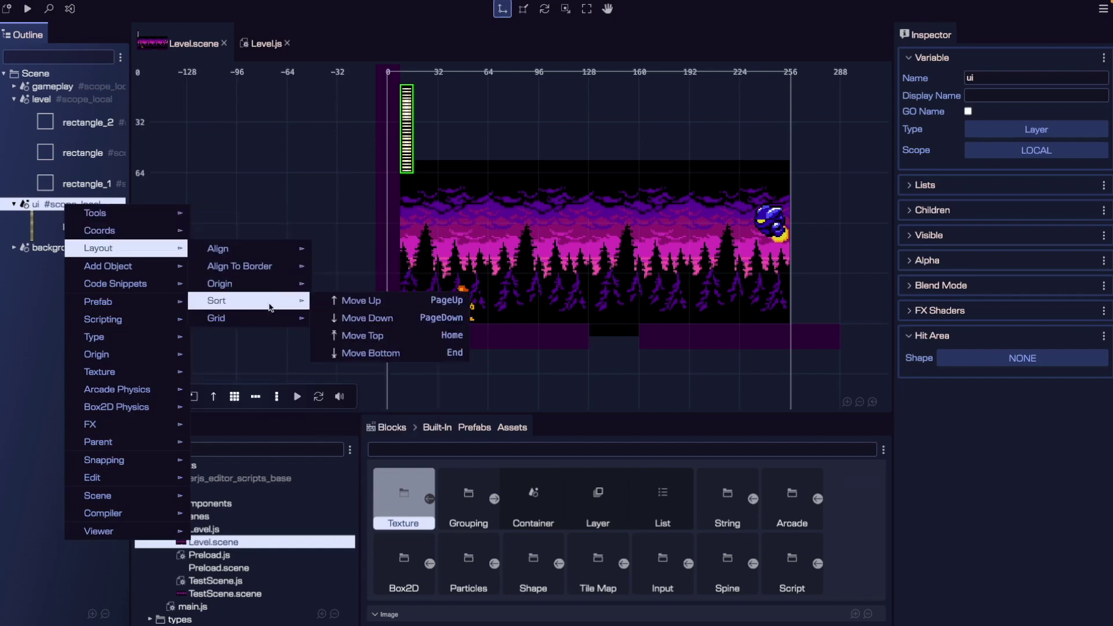
left_click(386, 355)
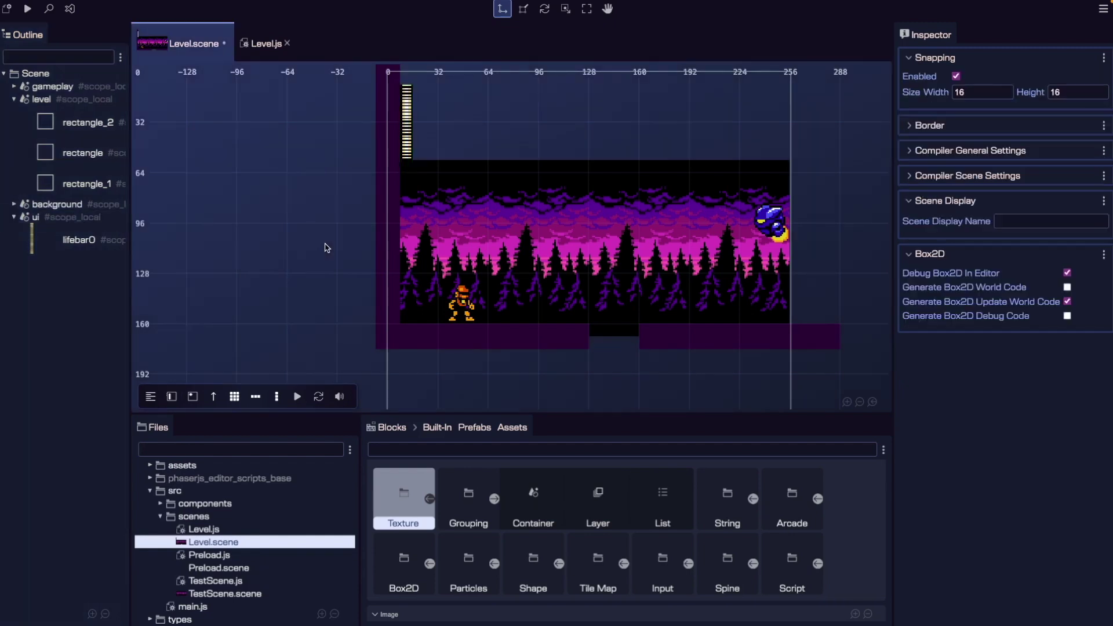
Select the forest background tile sprite at 0, 64 and preview the game in the browser
left_click(328, 248)
left_click(406, 182)
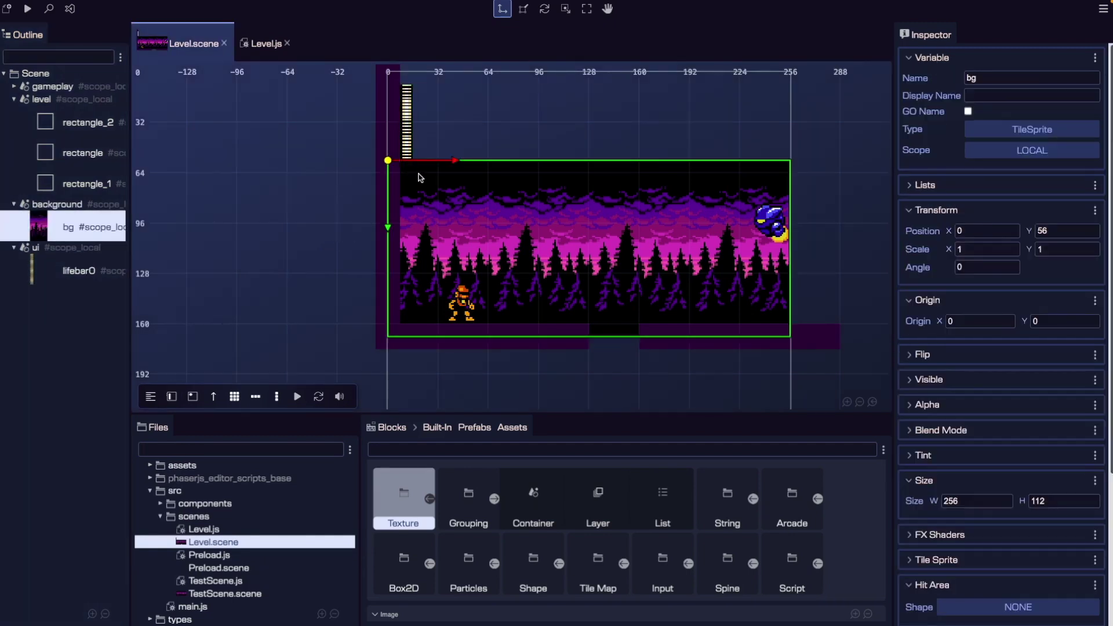
mouse_move(391, 162)
left_mouse_down()
mouse_move(391, 182)
mouse_move(385, 149)
mouse_move(389, 196)
mouse_move(391, 162)
left_mouse_up()
key("F12")
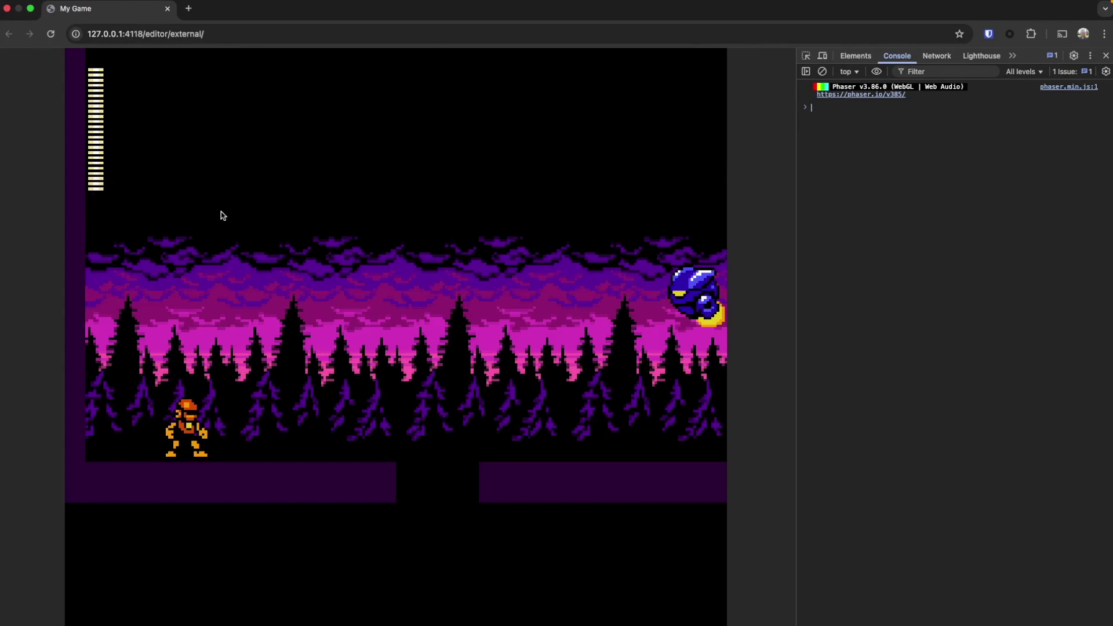
key("super+Tab")
left_click(45, 87)
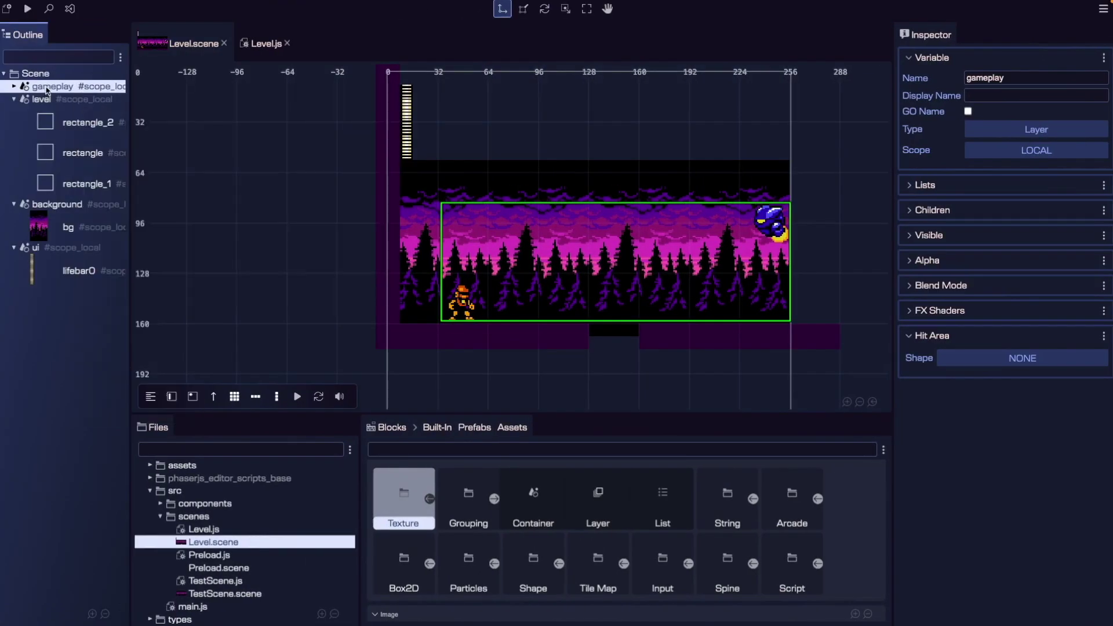
Apply Move Bottom to the gameplay layer, hiding player and enemy behind the forest, and preview it
right_click(46, 90)
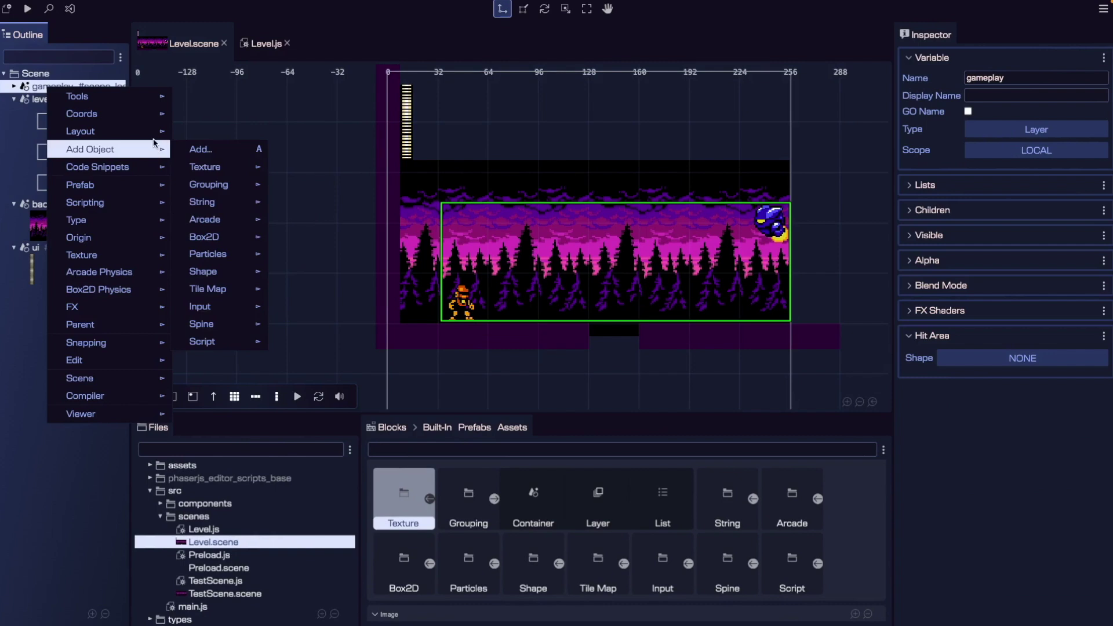
mouse_move(154, 138)
mouse_move(232, 184)
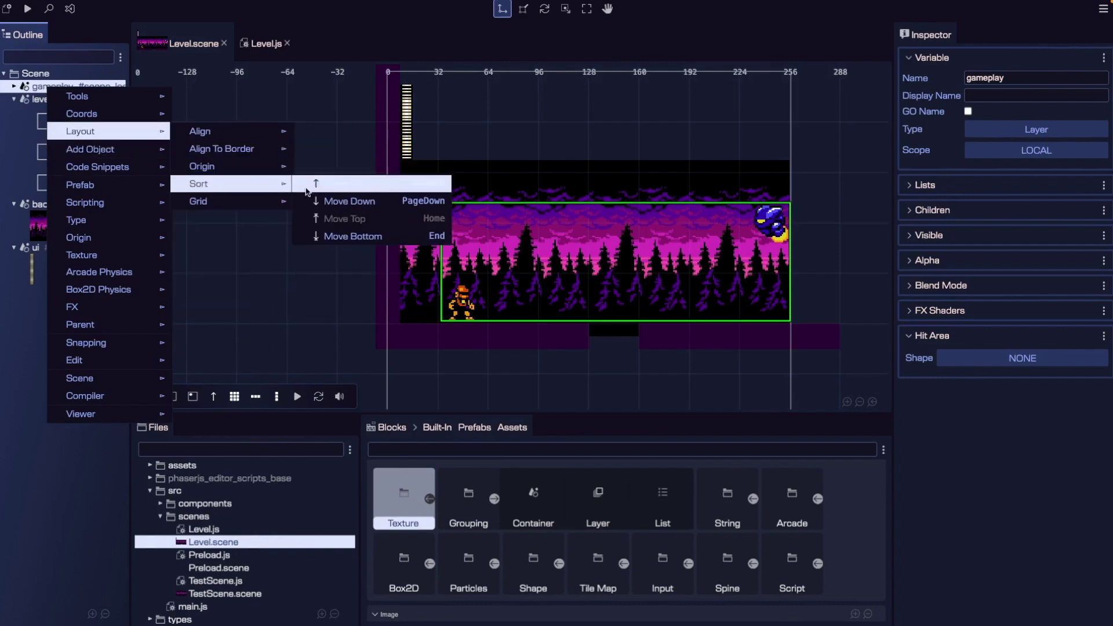
left_click(342, 234)
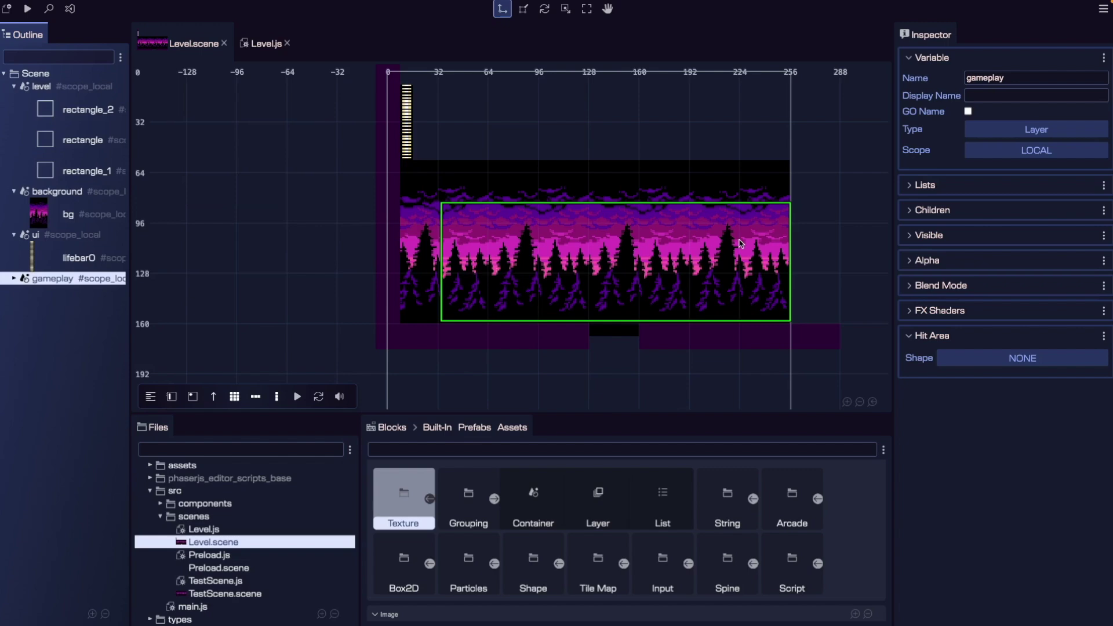
key("F12")
Move the ui layer to the top of the layer order
right_click(74, 234)
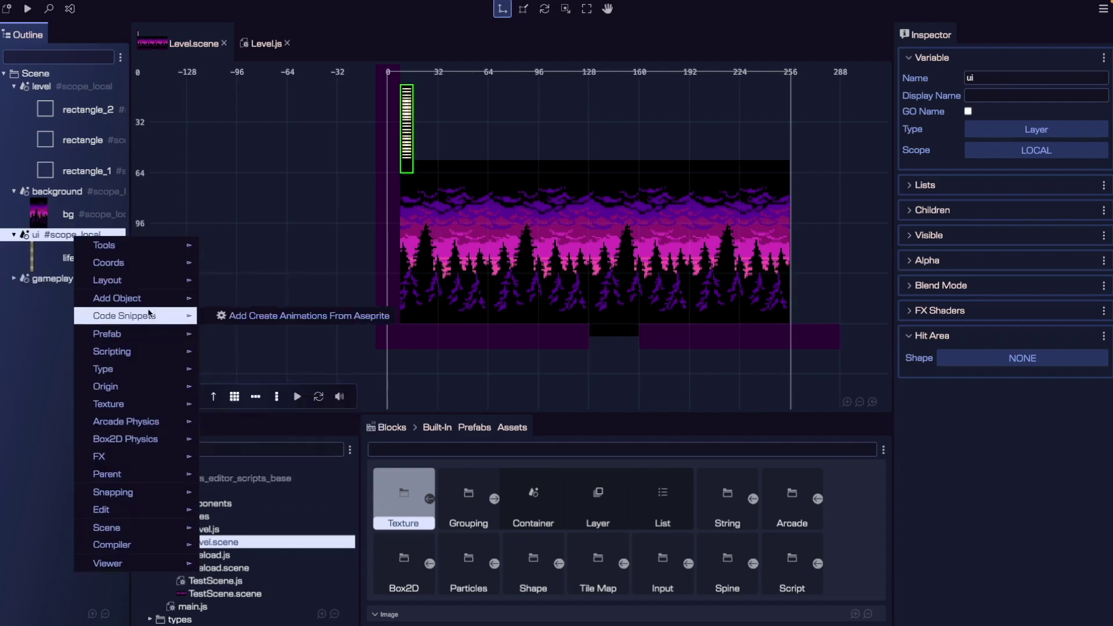
mouse_move(152, 282)
mouse_move(259, 339)
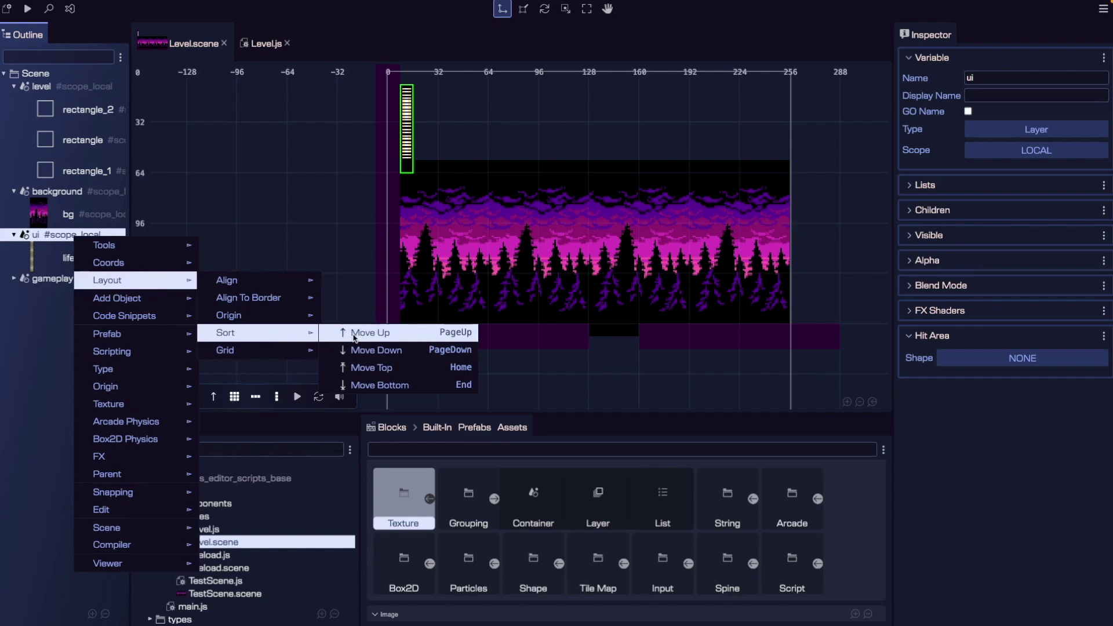
left_click(374, 368)
Place the gameplay layer just below ui, via Move Top then Move Down, and run the game
left_click(70, 278)
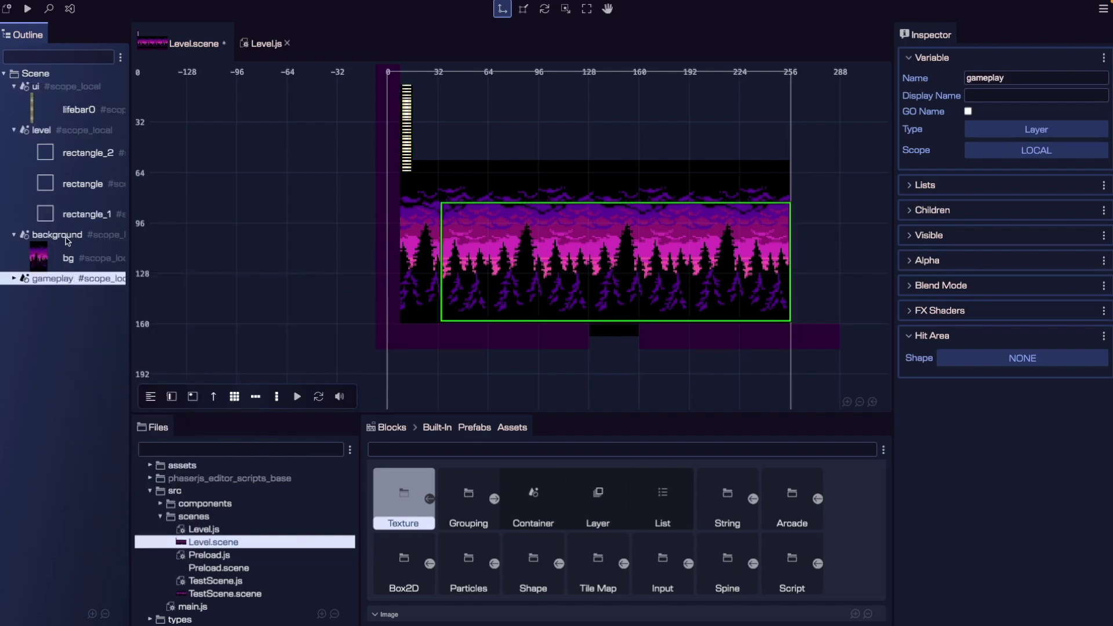
right_click(82, 276)
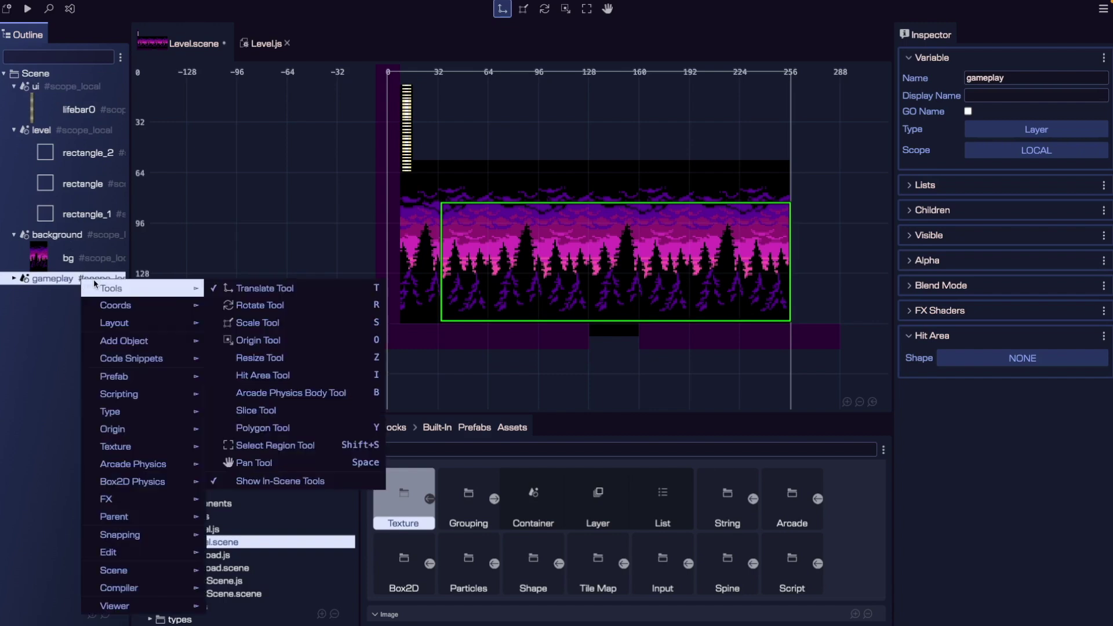
mouse_move(150, 324)
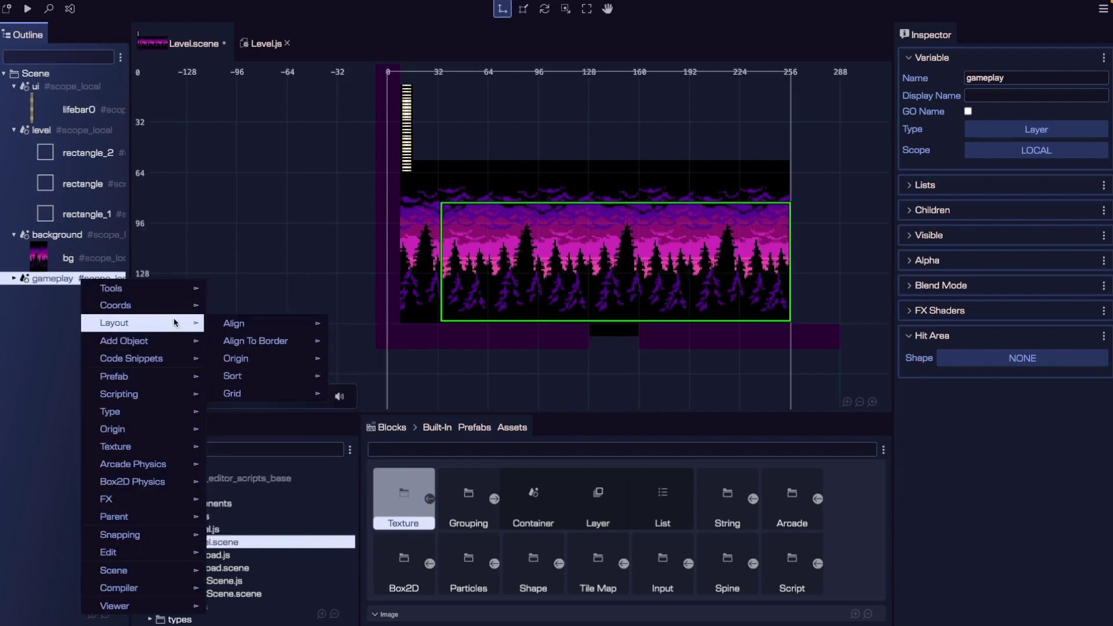
mouse_move(299, 377)
left_click(399, 411)
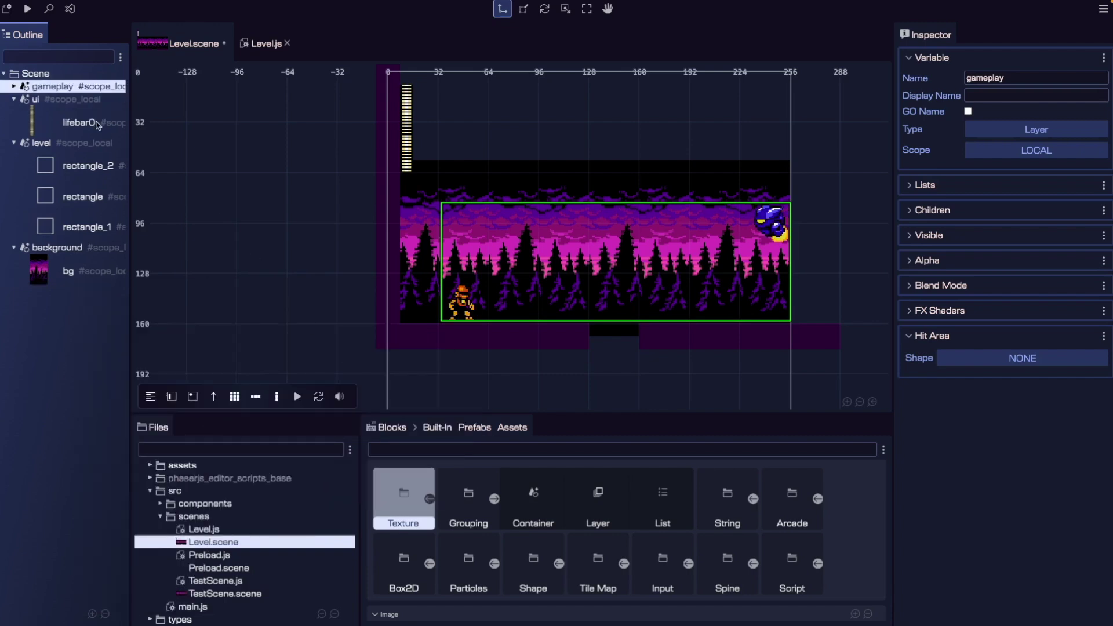
right_click(76, 89)
mouse_move(152, 168)
mouse_move(151, 127)
mouse_move(289, 177)
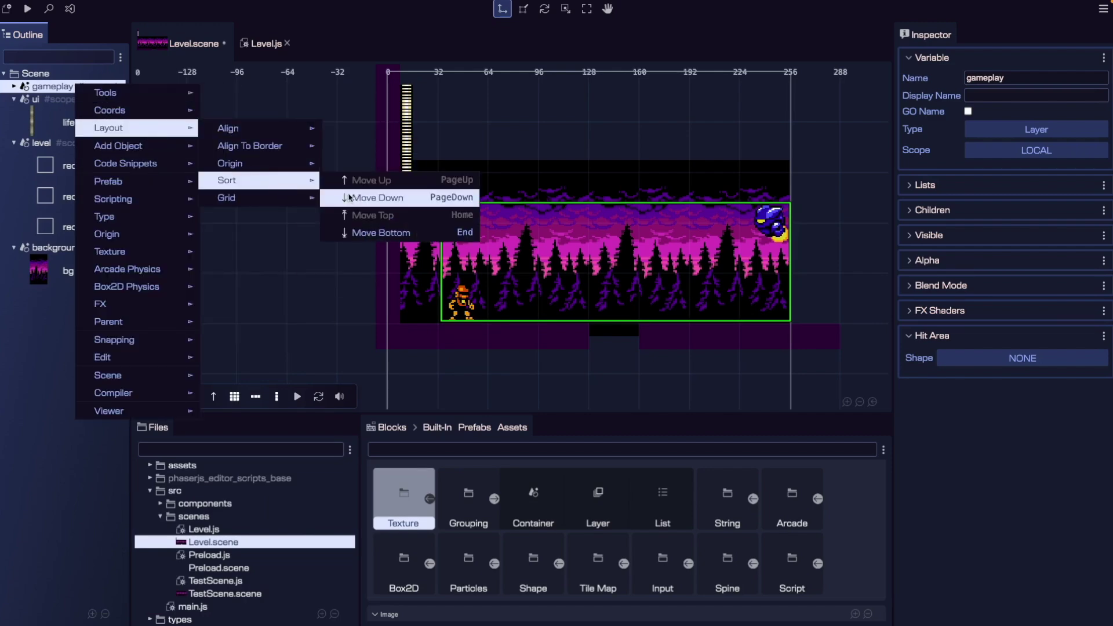
left_click(397, 191)
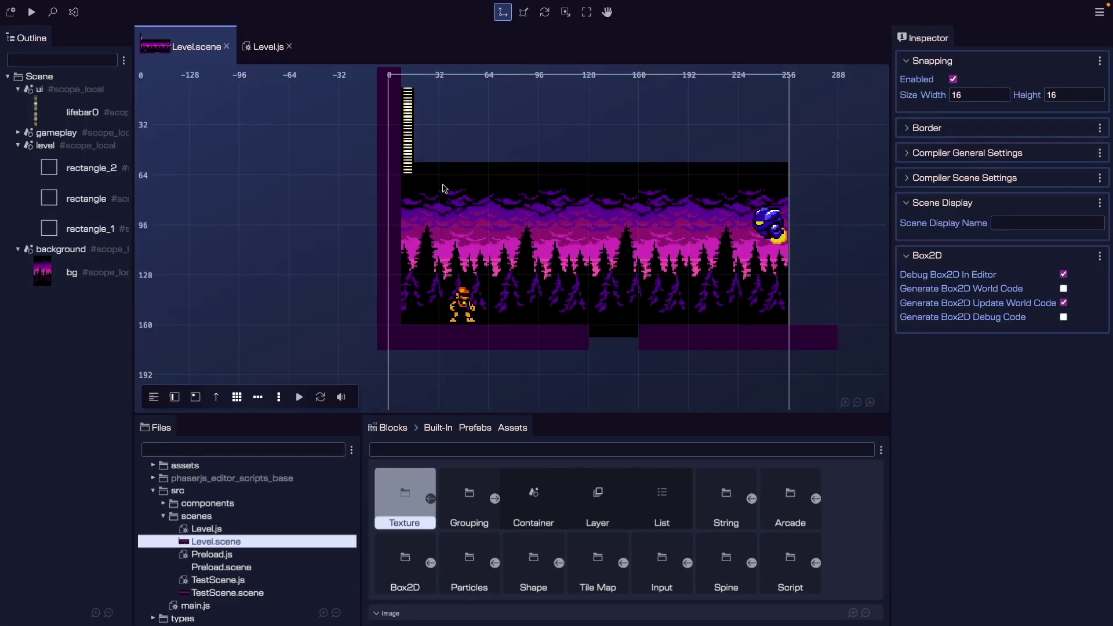
key("F12")
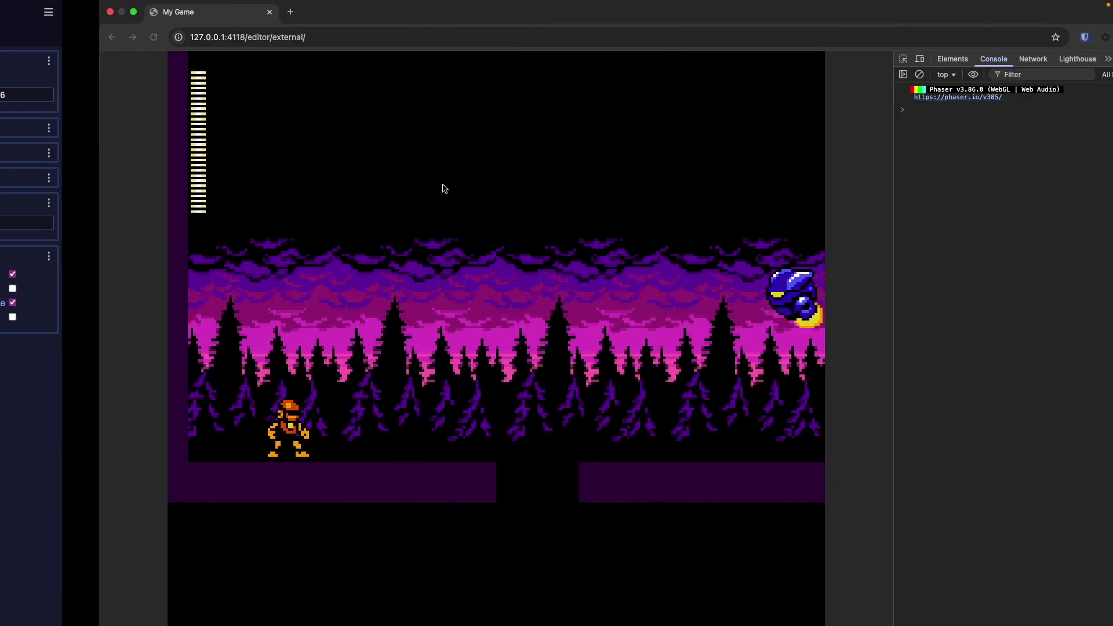